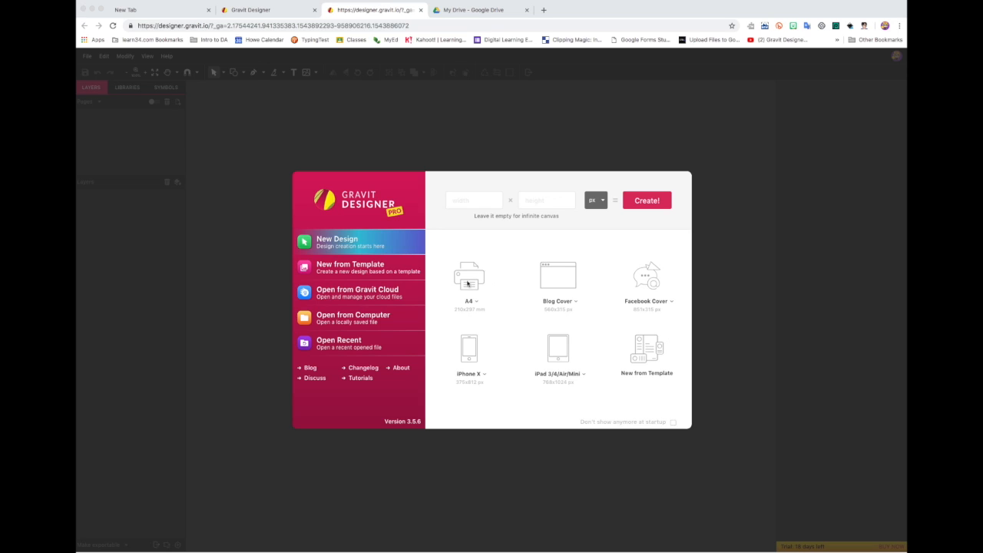
# Create a new A4 design and add a second page to it
pyautogui.click(473, 281)
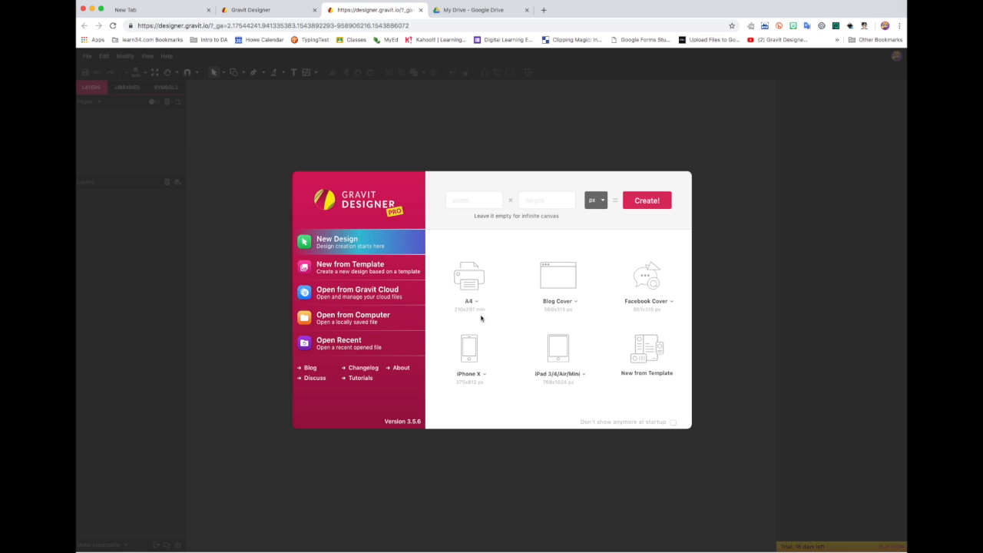
pyautogui.click(473, 280)
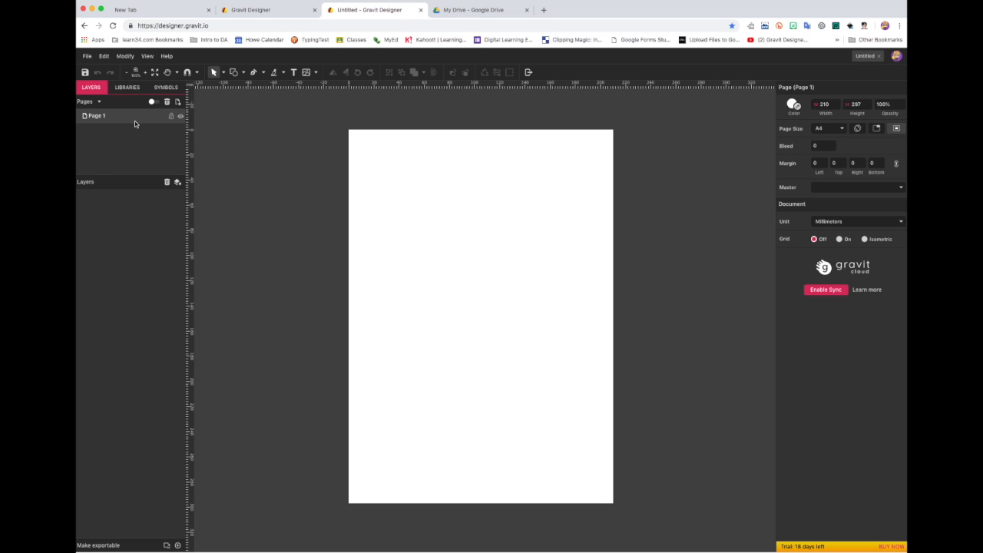
pyautogui.click(178, 104)
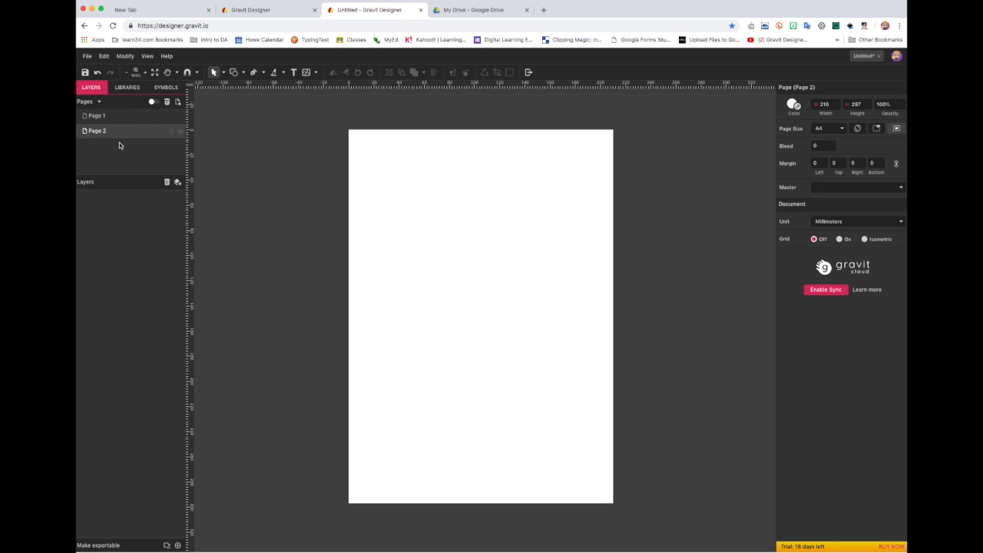
# Place the image First Nations Common Shapes.svg on page 2 and deselect it
pyautogui.click(88, 57)
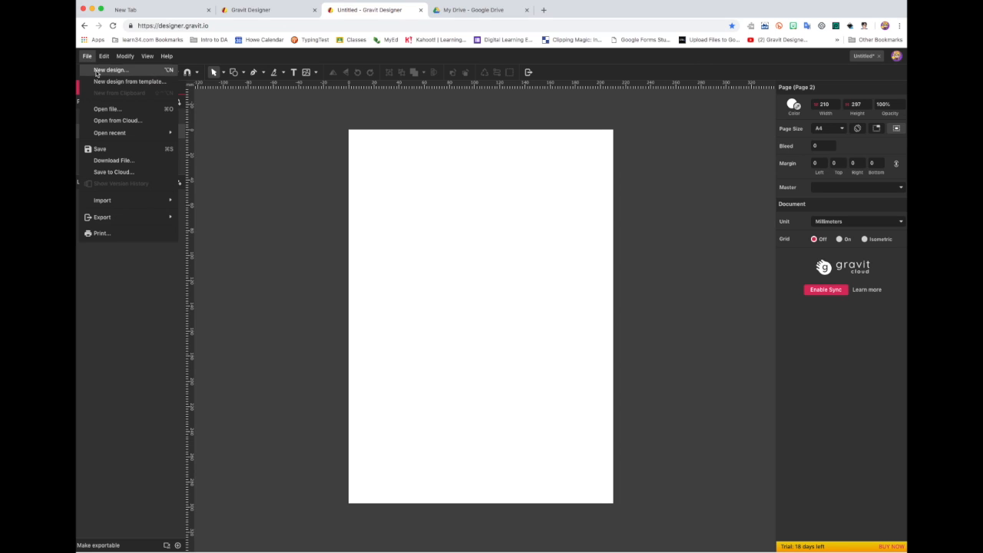
pyautogui.moveTo(120, 202)
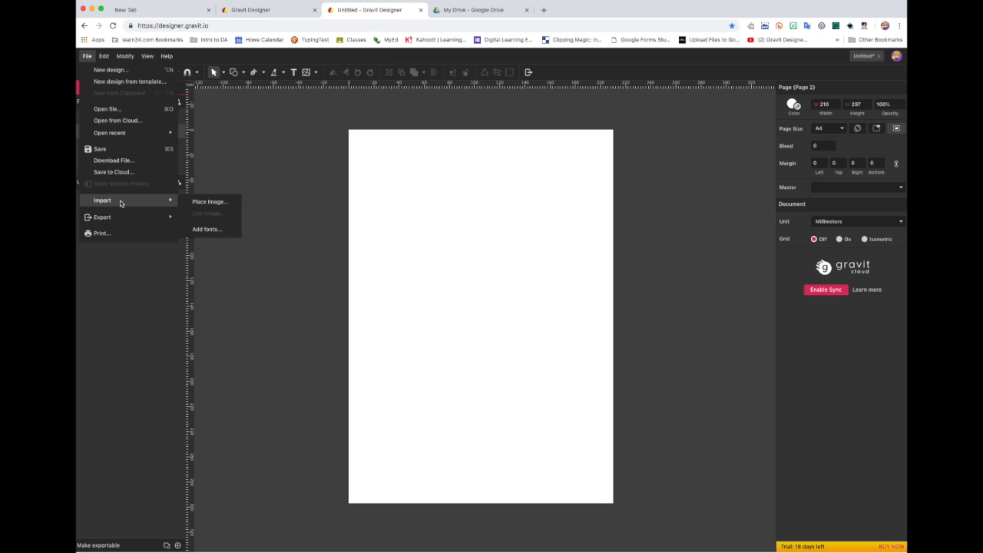
pyautogui.click(207, 202)
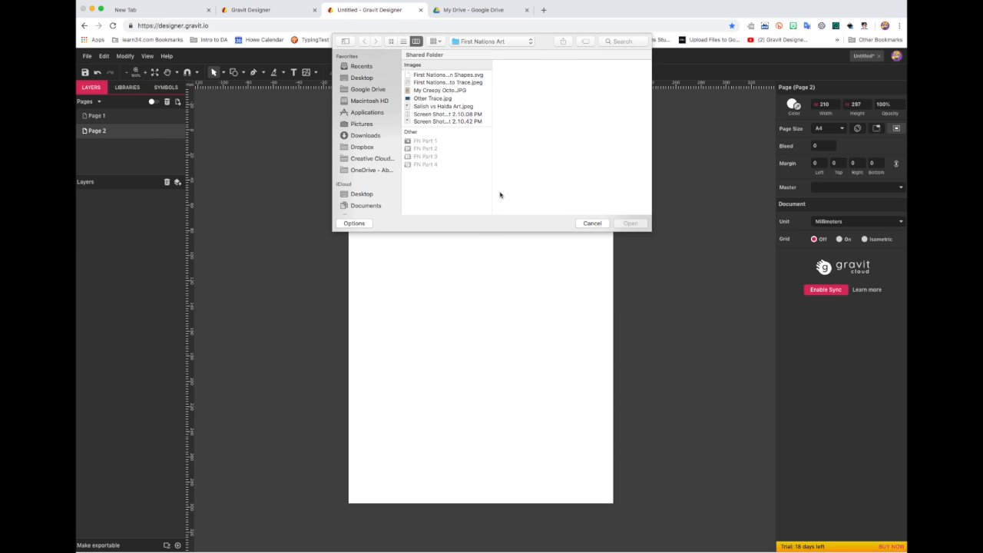
pyautogui.click(455, 75)
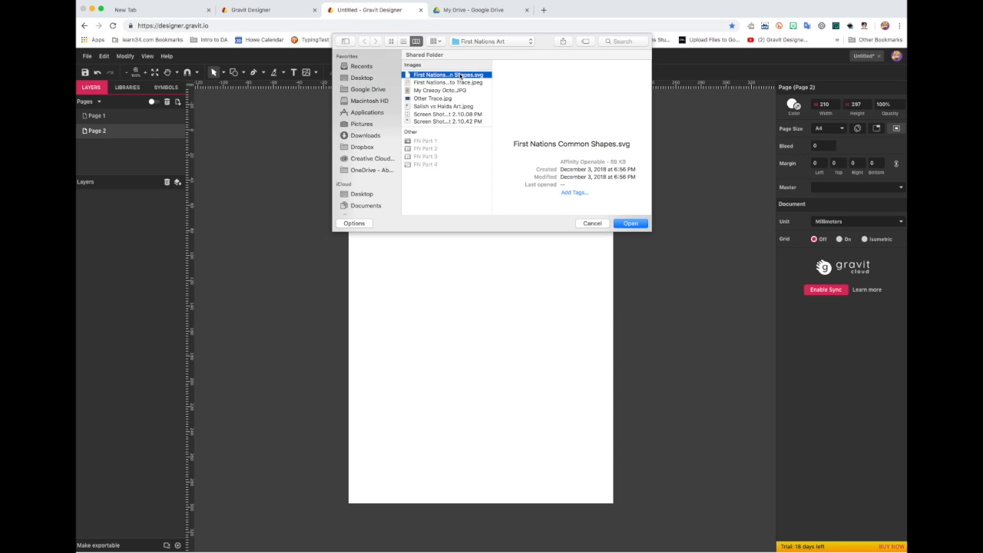
pyautogui.click(630, 224)
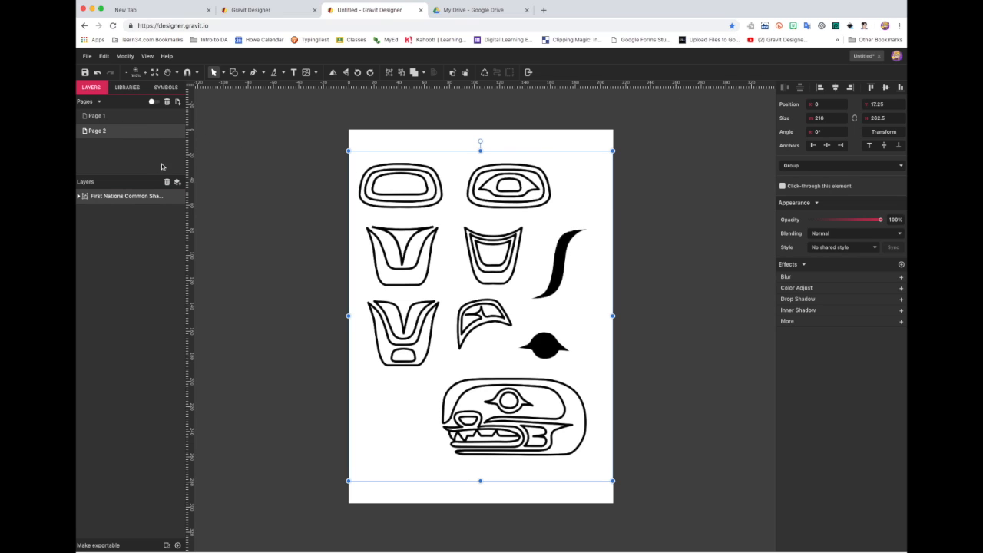
pyautogui.click(381, 139)
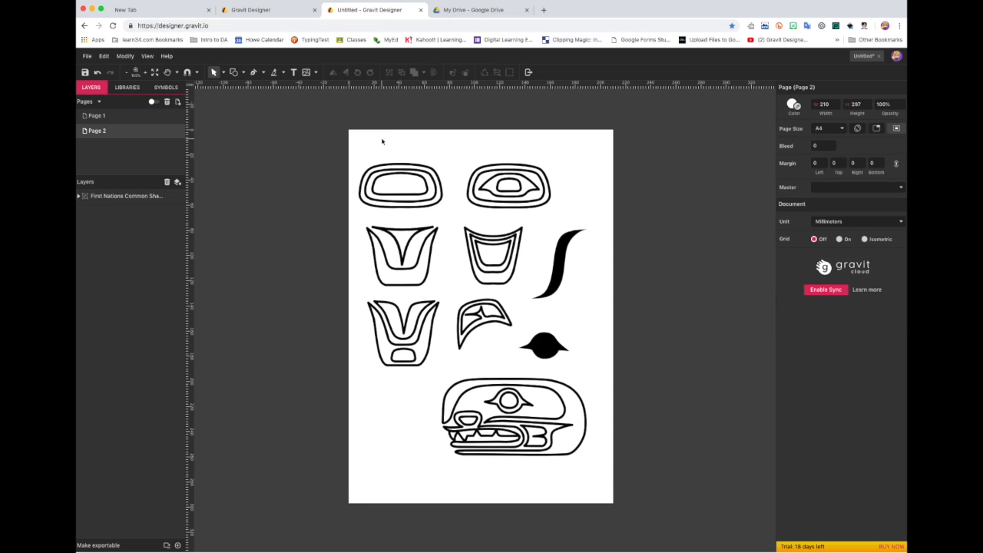
# Select the innermost outline of the first ovoid inside the imported artwork with the Subselect tool
pyautogui.moveTo(381, 174); pyautogui.dragTo(385, 181)
pyautogui.doubleClick(384, 181)
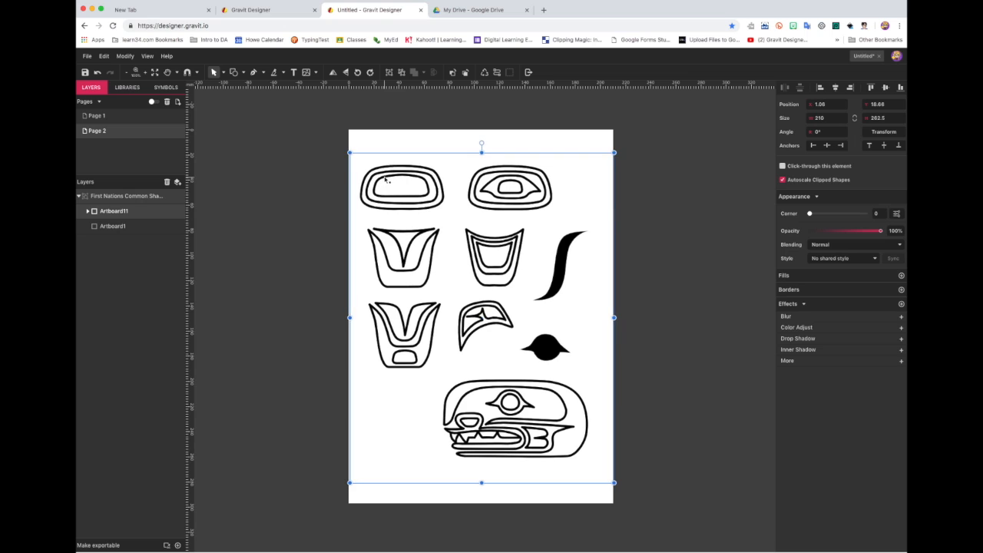
pyautogui.click(379, 144)
pyautogui.click(224, 72)
pyautogui.click(247, 97)
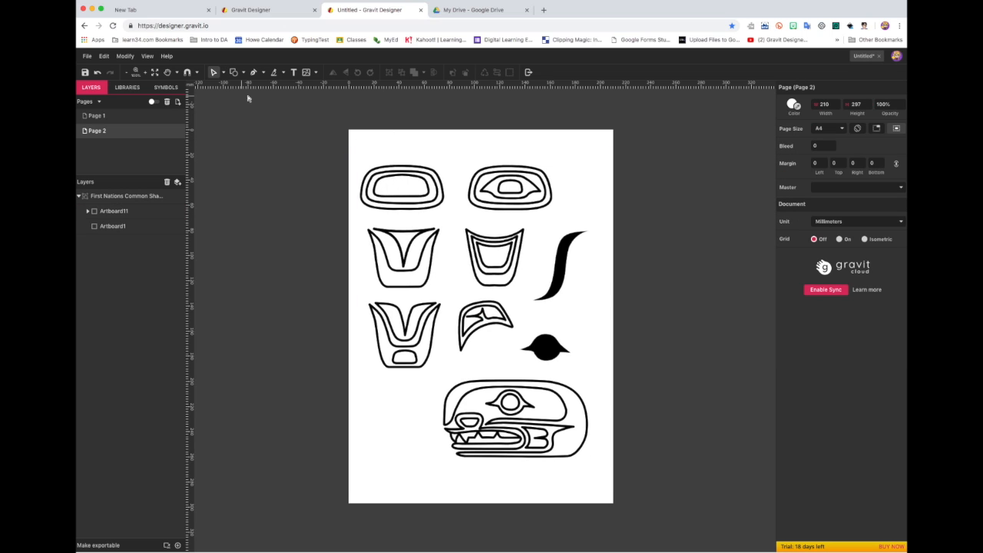
pyautogui.click(386, 182)
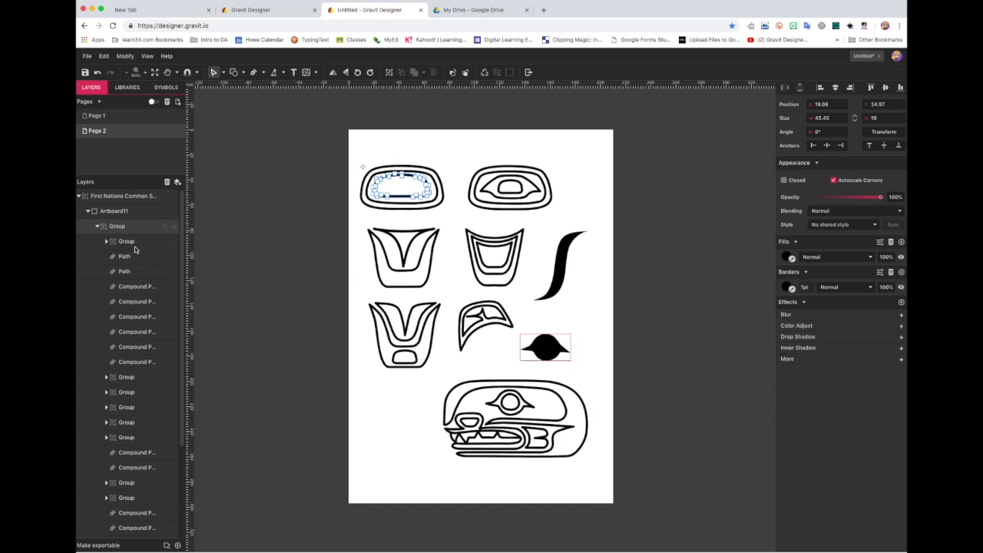
# Examine which shapes the nested groups and paths of Artboard11 correspond to in the imported artwork
pyautogui.click(126, 377)
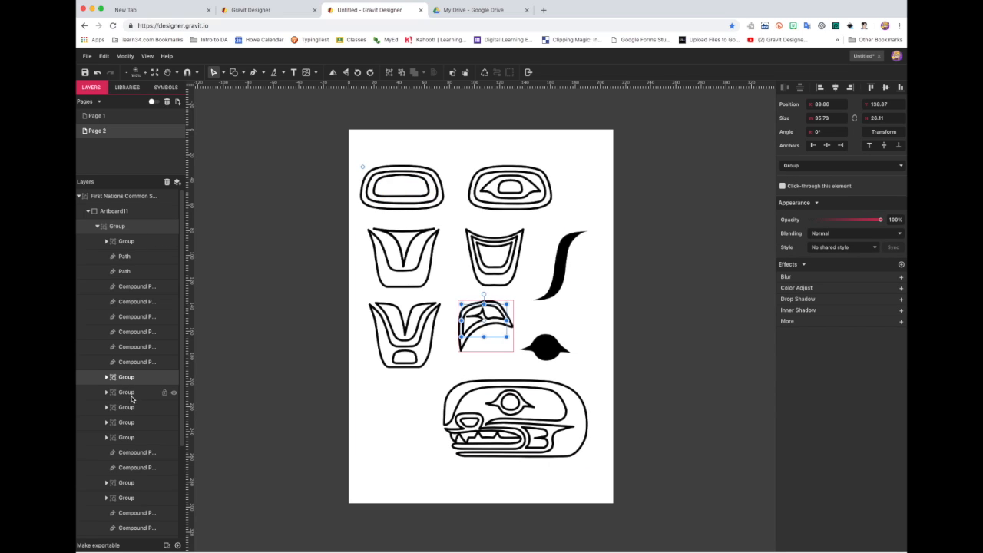
pyautogui.click(131, 395)
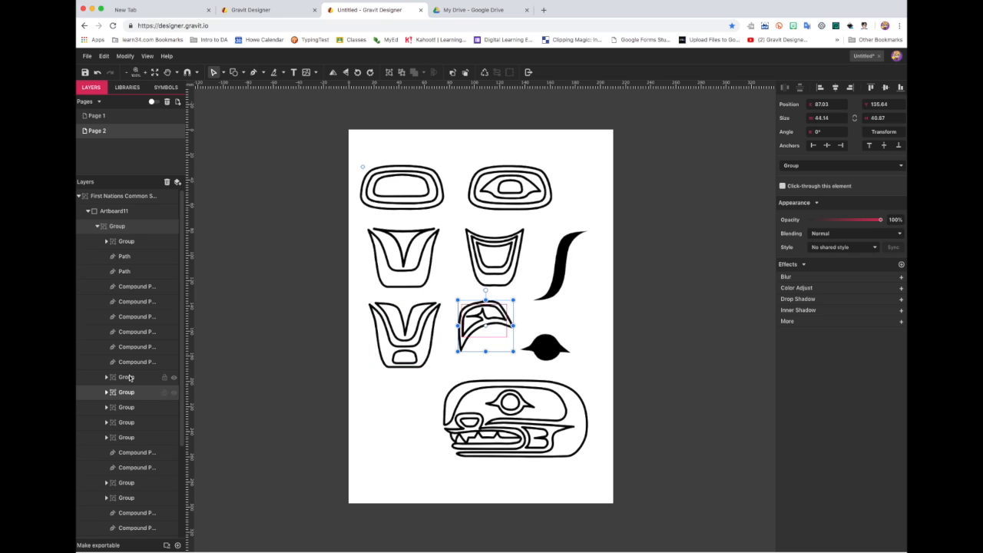
pyautogui.click(131, 380)
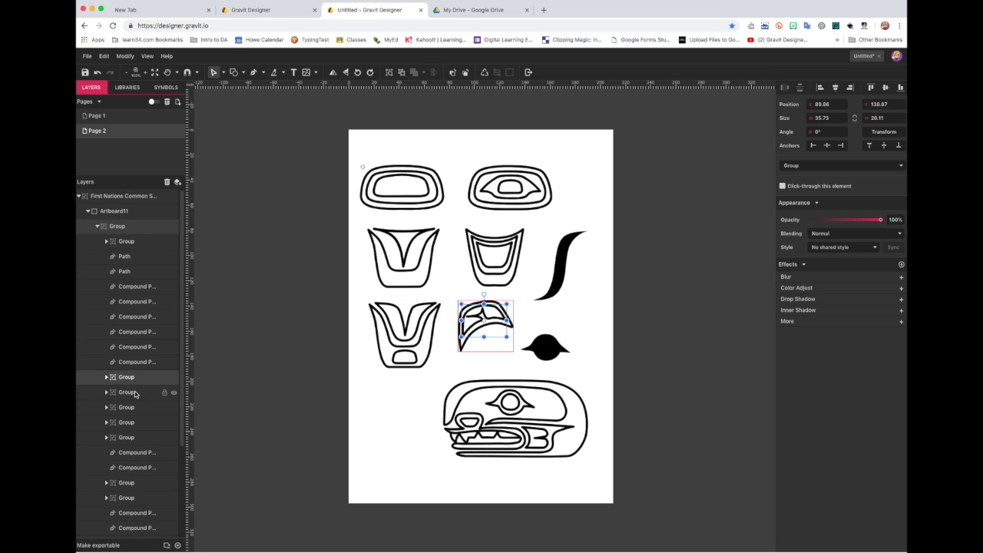
pyautogui.click(106, 242)
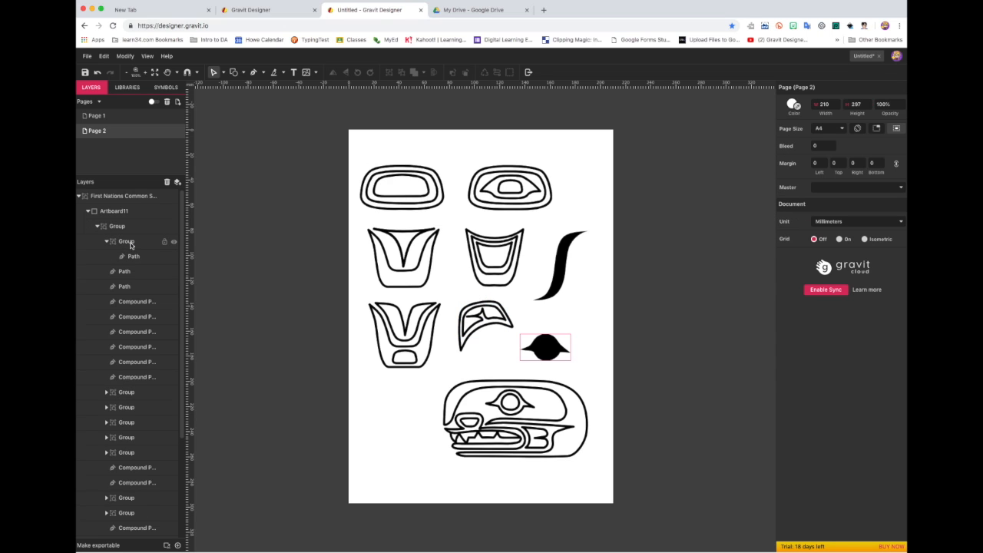
pyautogui.click(117, 226)
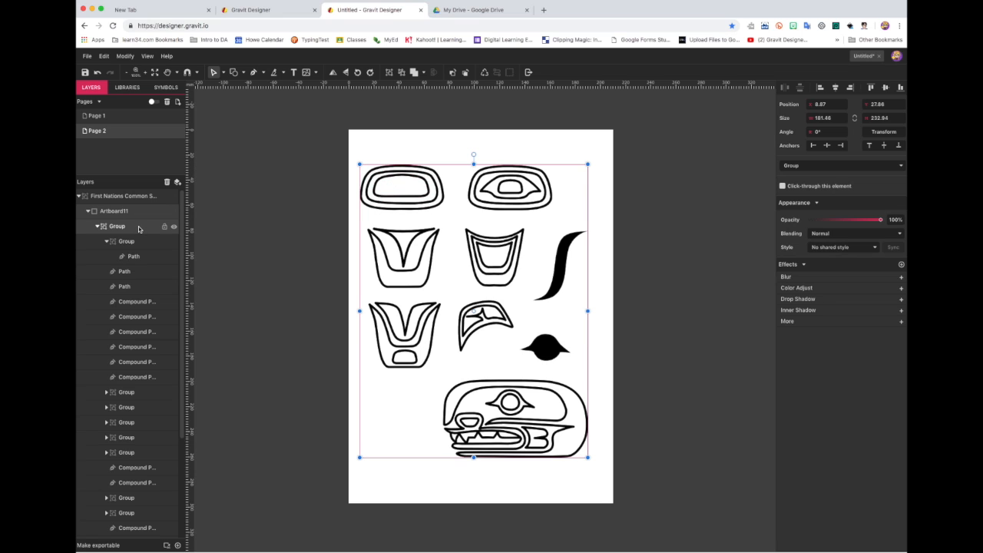
pyautogui.click(96, 226)
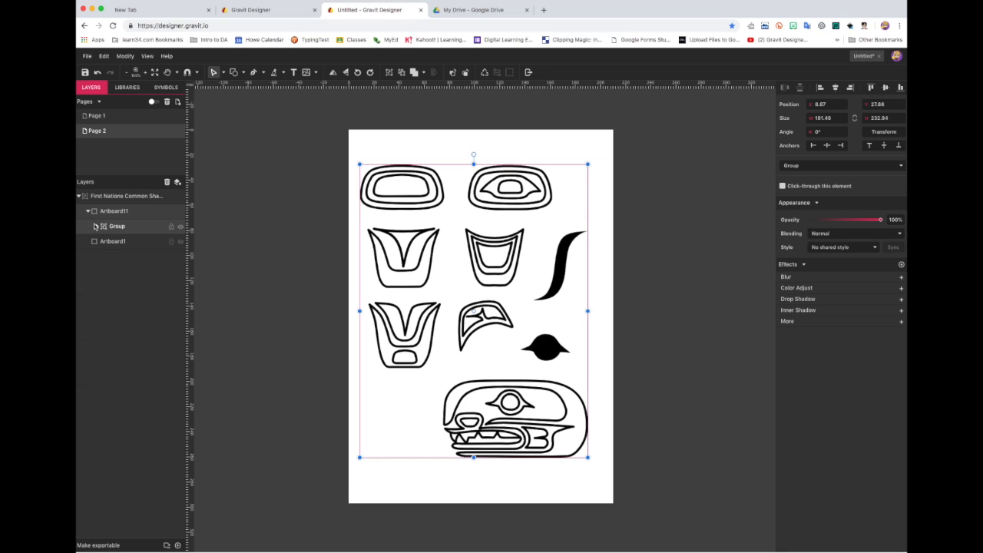
pyautogui.click(96, 226)
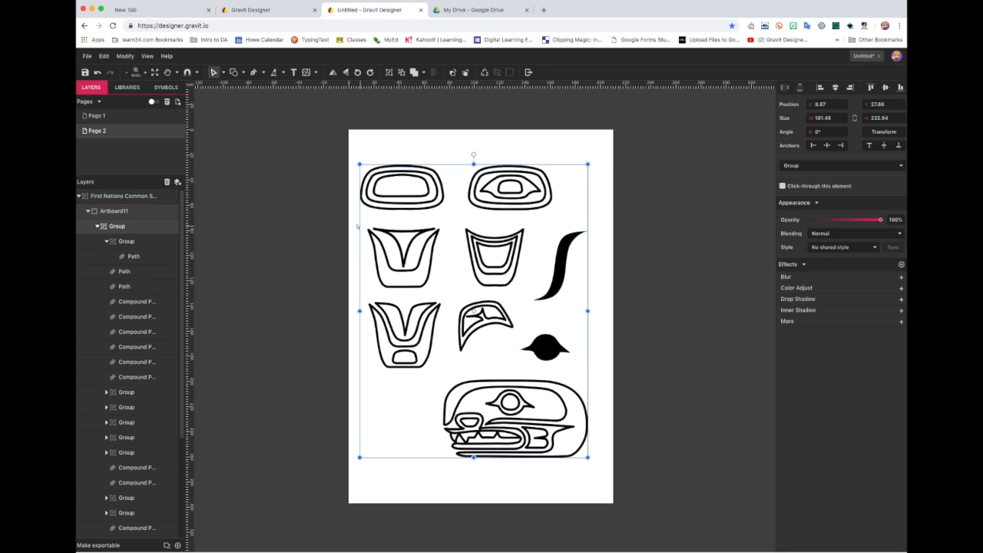
pyautogui.click(402, 146)
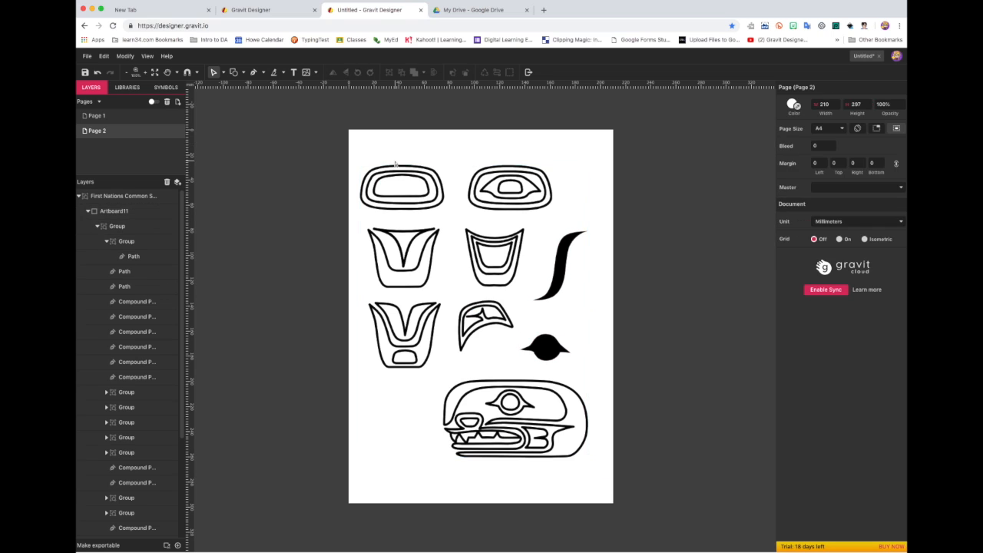
# Add a third page and place the image First Nations Shapes to Trace.jpeg on it
pyautogui.click(178, 102)
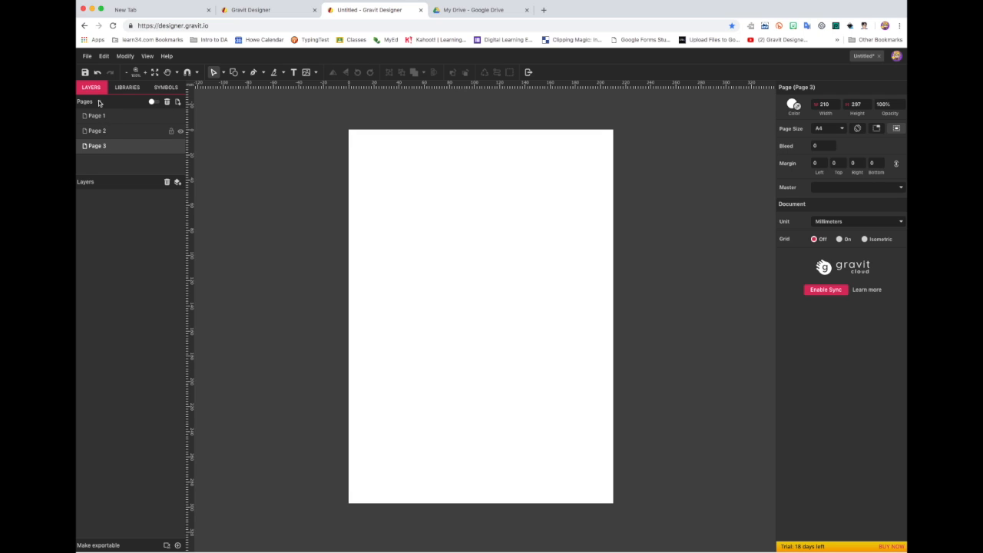
pyautogui.click(86, 56)
pyautogui.moveTo(109, 200)
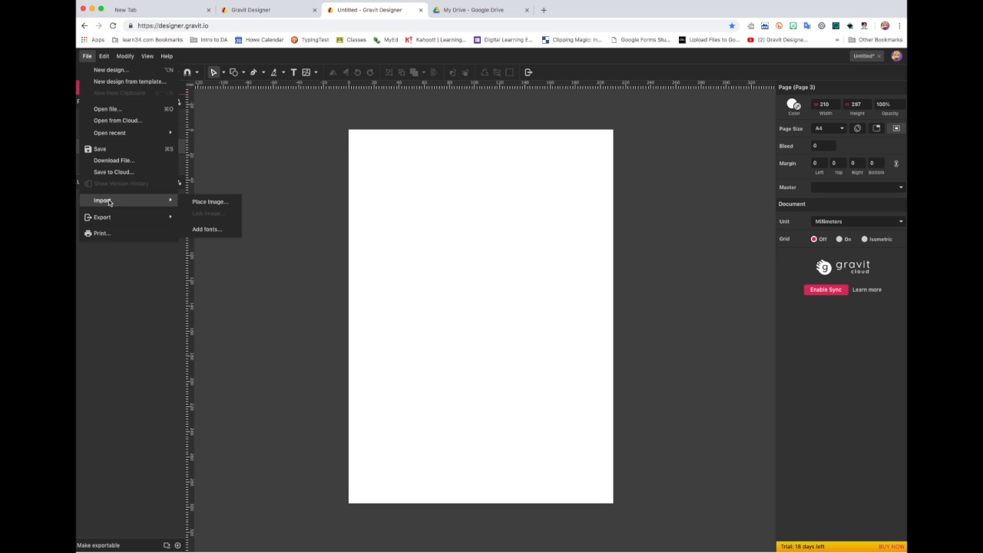
pyautogui.click(201, 202)
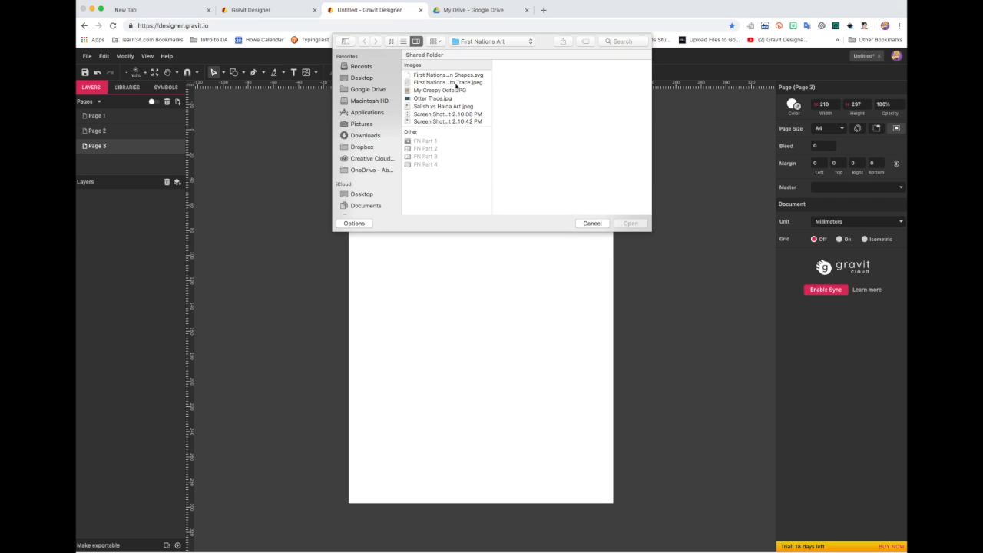
pyautogui.click(454, 83)
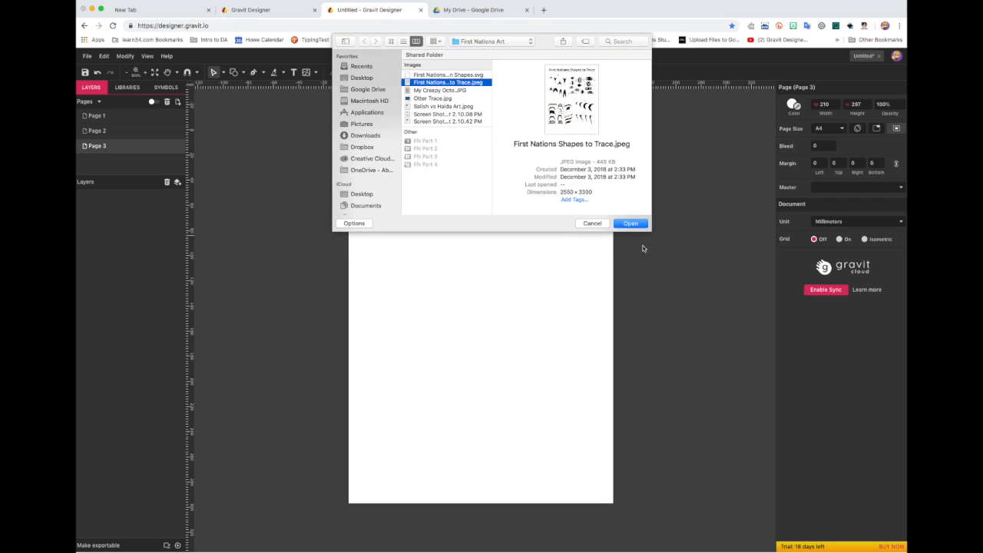
pyautogui.click(628, 223)
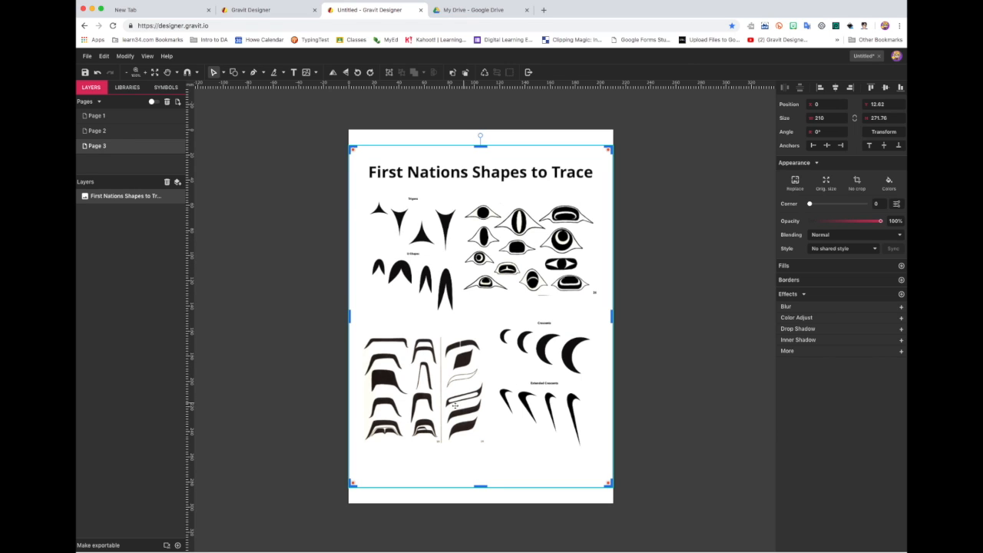
pyautogui.click(305, 352)
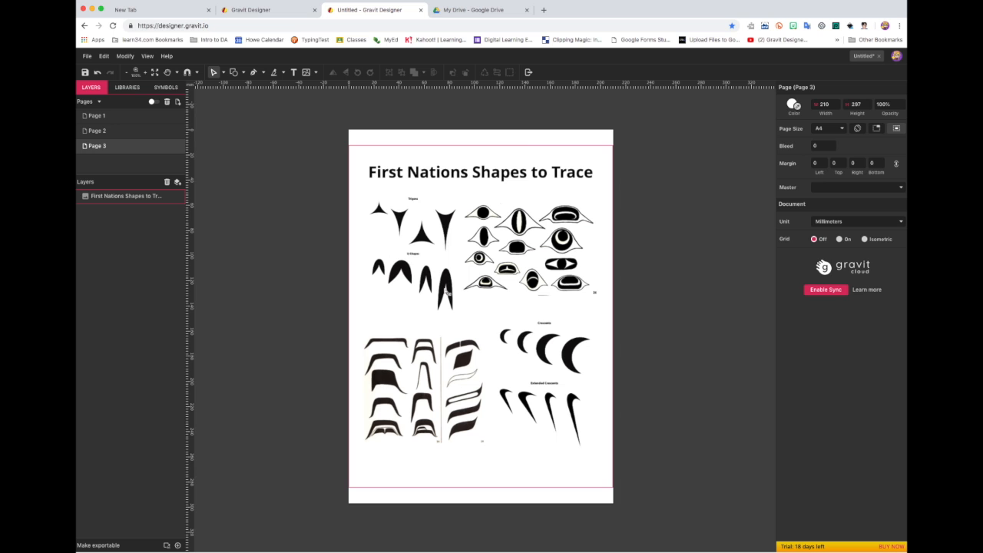
# Trace the second U-shape with the Pen tool as a closed path about 18.6 by 18.5 mm, shortening its lower-left corner handle
pyautogui.scroll(6, 445, 291)
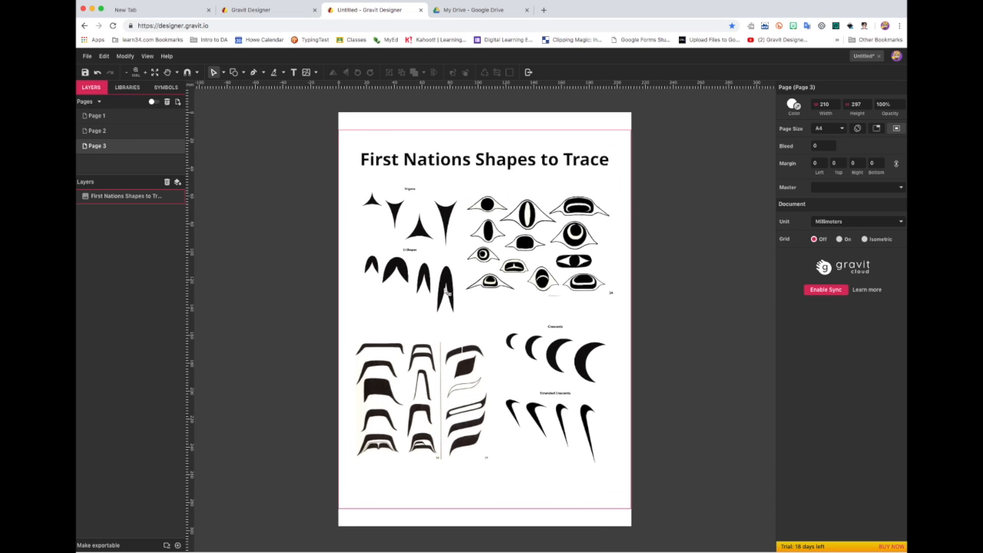
pyautogui.scroll(4, 444, 290)
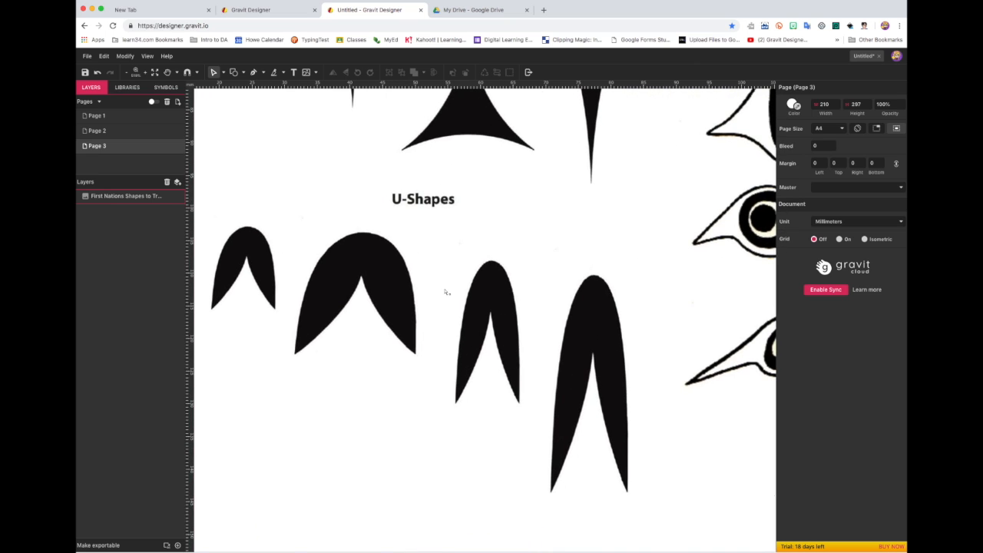
pyautogui.hscroll(-1, 445, 292)
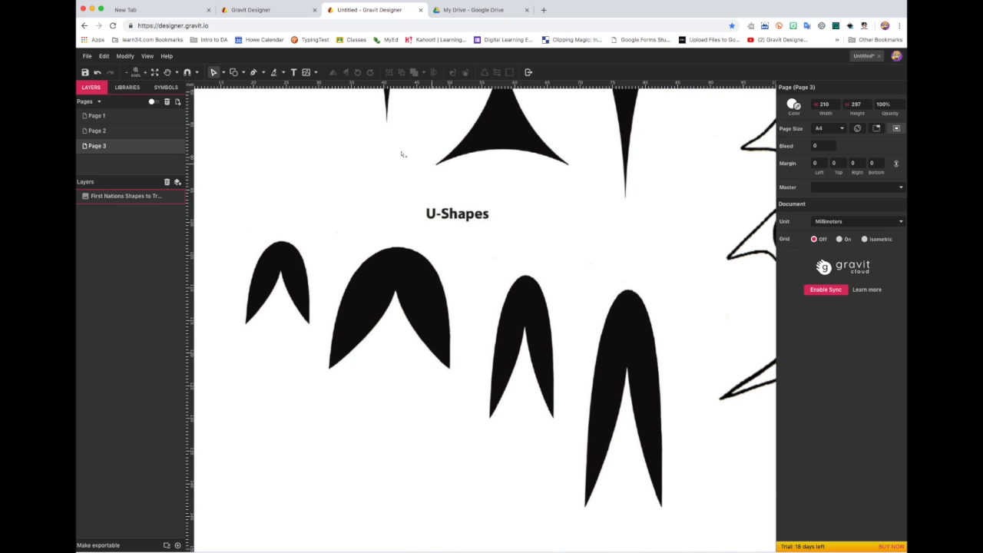
pyautogui.click(253, 72)
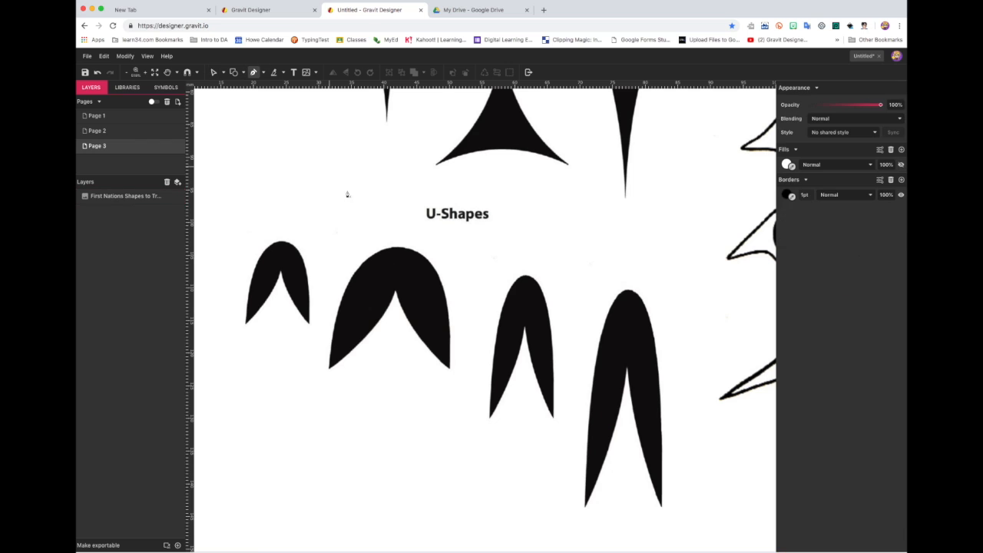
pyautogui.click(329, 367)
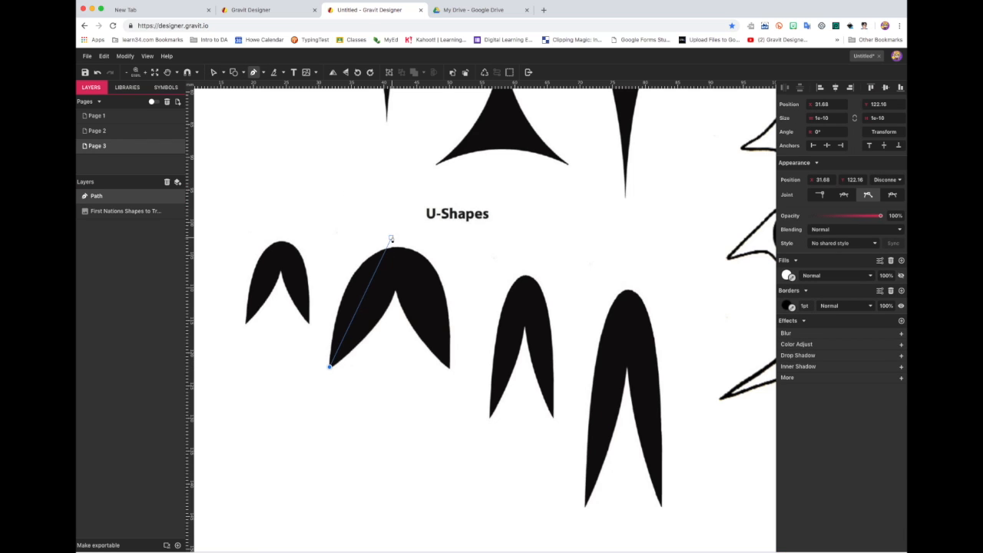
pyautogui.moveTo(393, 249); pyautogui.dragTo(448, 248)
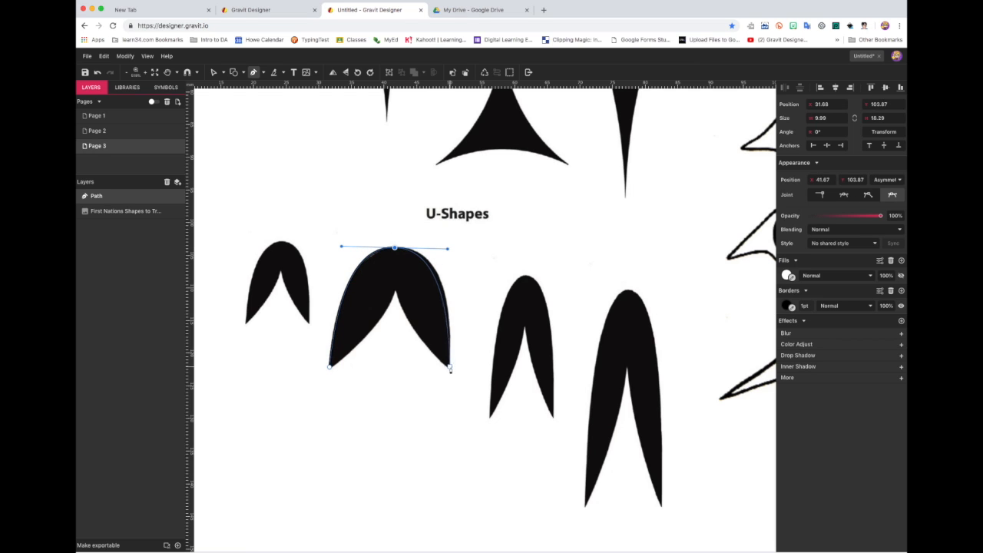
pyautogui.moveTo(449, 367); pyautogui.dragTo(430, 354)
pyautogui.click(396, 293)
pyautogui.moveTo(396, 292)
pyautogui.mouseDown()
pyautogui.moveTo(397, 275)
pyautogui.moveTo(390, 304)
pyautogui.mouseUp()
pyautogui.moveTo(330, 366); pyautogui.dragTo(319, 369)
pyautogui.moveTo(320, 367); pyautogui.dragTo(317, 367)
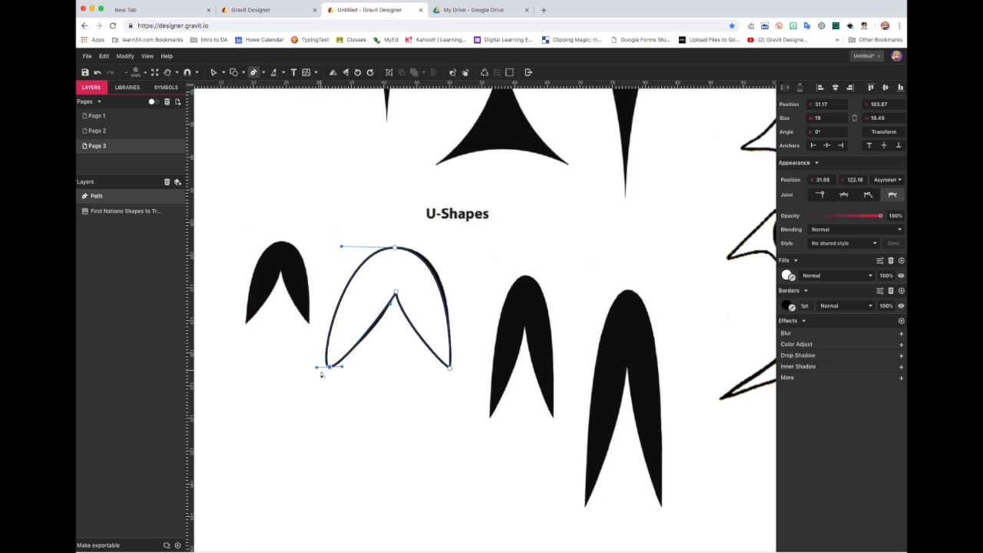
pyautogui.click(215, 72)
pyautogui.moveTo(317, 368); pyautogui.dragTo(324, 366)
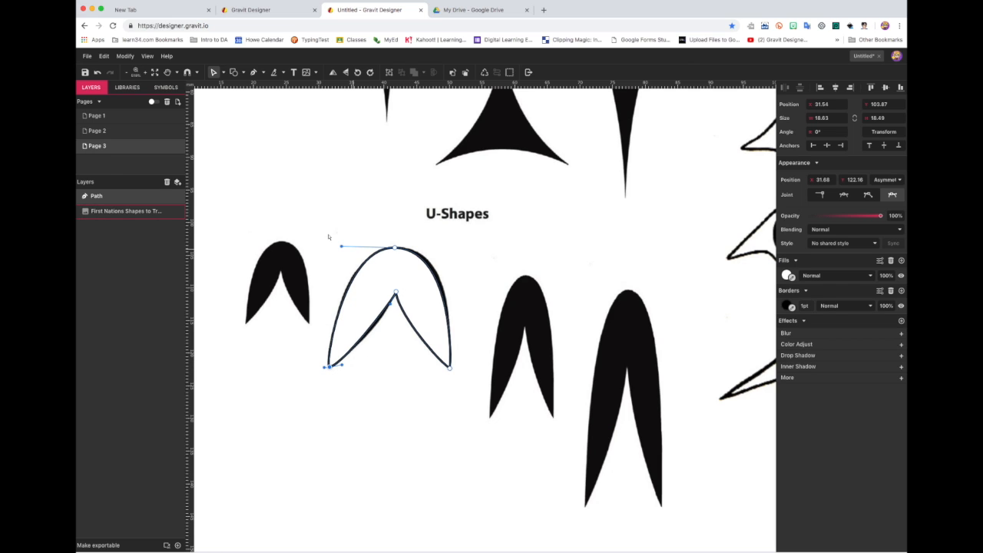
# Create a symbol with the default name from the traced U-shape path
pyautogui.click(166, 88)
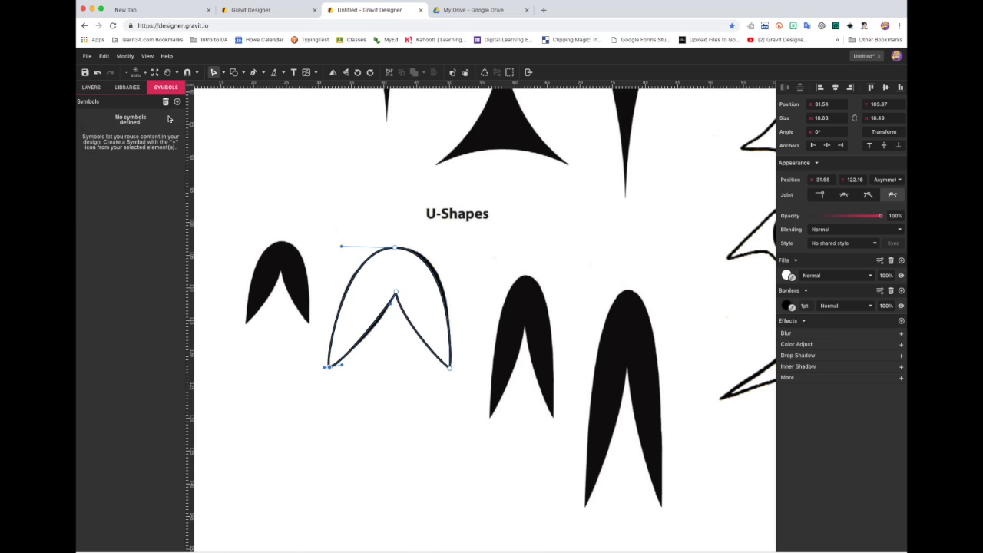
pyautogui.click(177, 102)
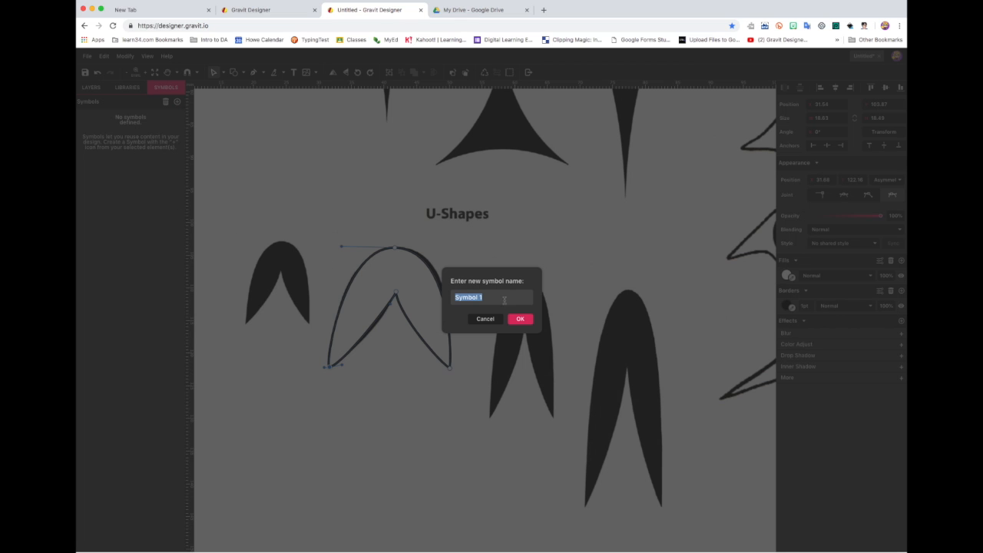
pyautogui.click(520, 319)
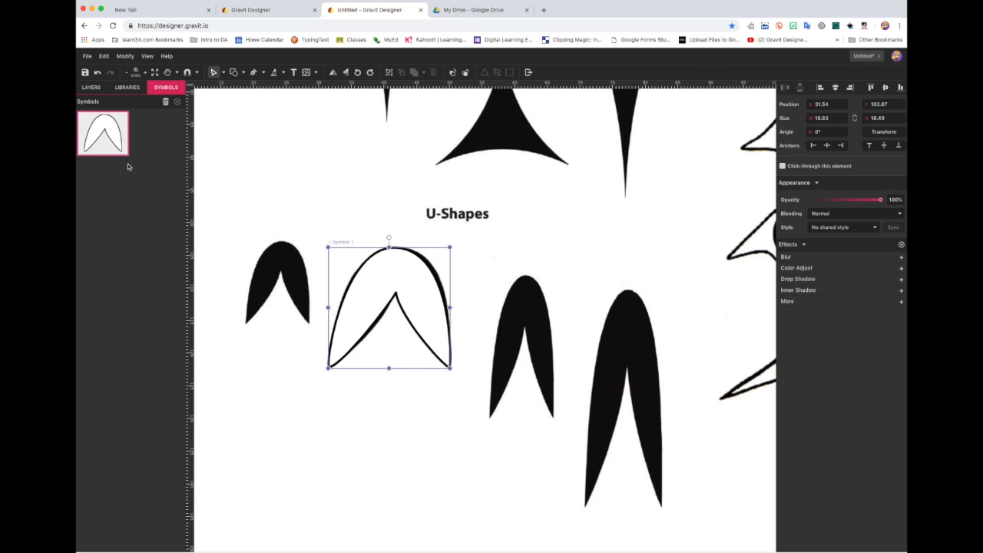
# Trace the solid black centre of the middle eye shape as a closed path about 12.7 by 9.1 mm and save it as a symbol
pyautogui.scroll(-5, 311, 194)
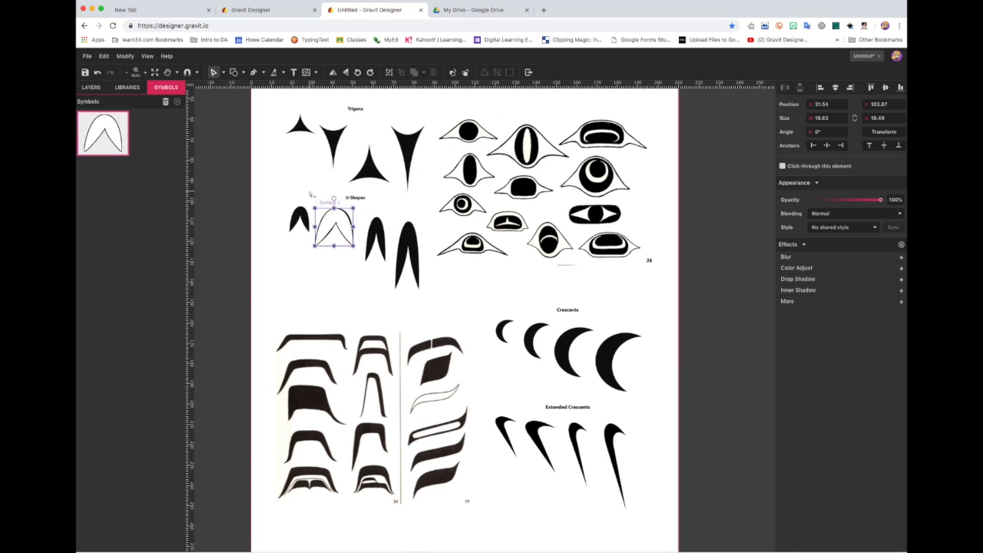
pyautogui.hscroll(5, 310, 193)
pyautogui.scroll(2, 310, 194)
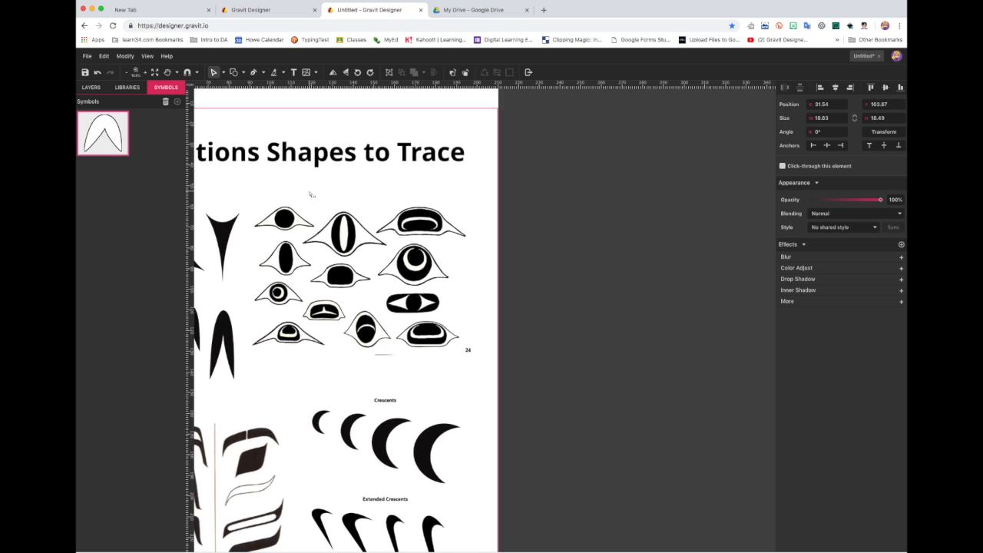
pyautogui.scroll(5, 317, 262)
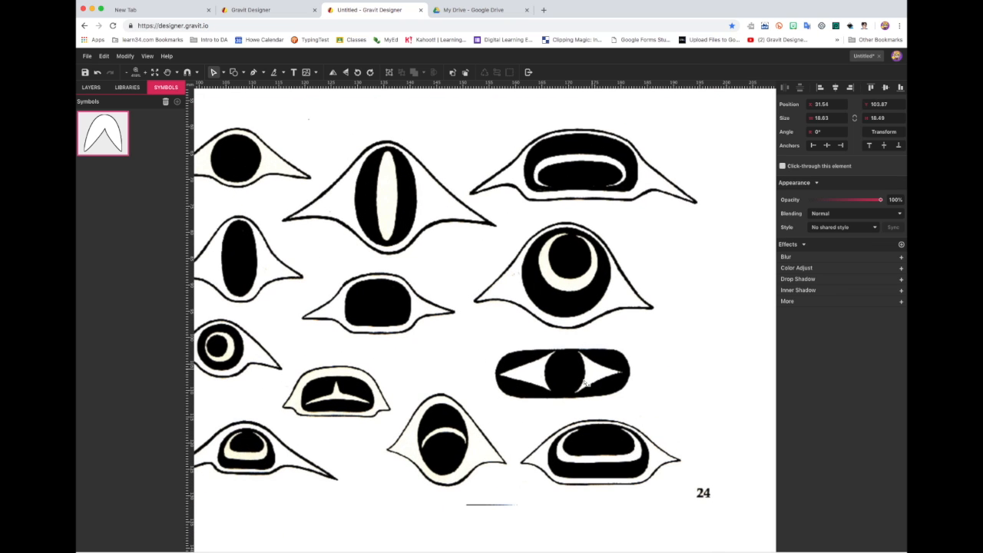
pyautogui.click(254, 72)
pyautogui.click(347, 323)
pyautogui.moveTo(353, 287); pyautogui.dragTo(382, 281)
pyautogui.click(383, 281)
pyautogui.click(410, 292)
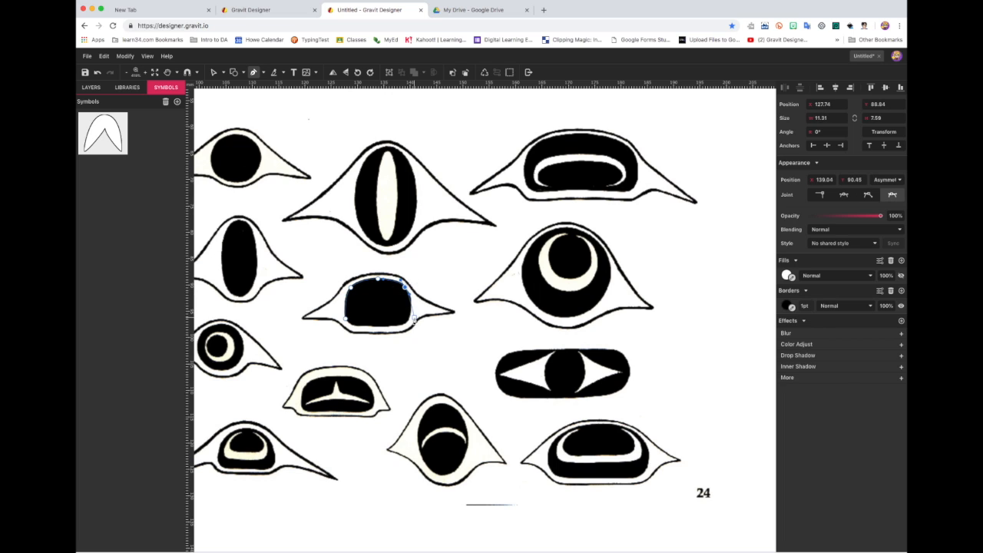
pyautogui.click(404, 325)
pyautogui.click(384, 327)
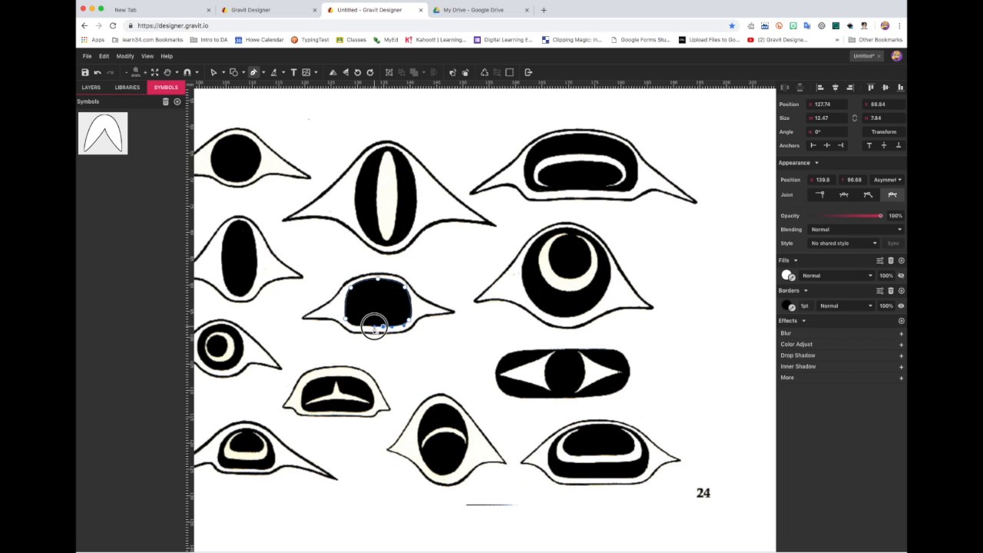
pyautogui.click(356, 326)
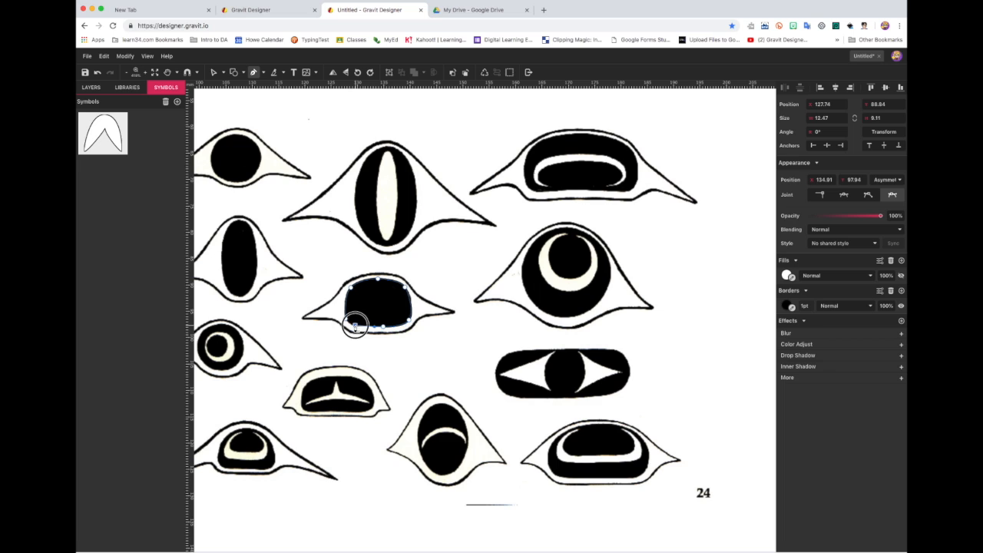
pyautogui.click(343, 316)
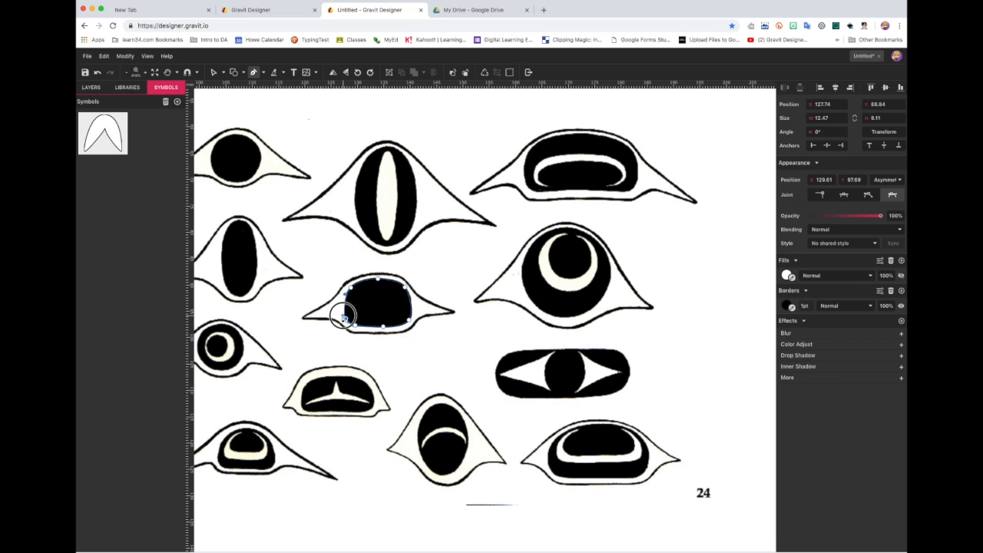
pyautogui.click(344, 316)
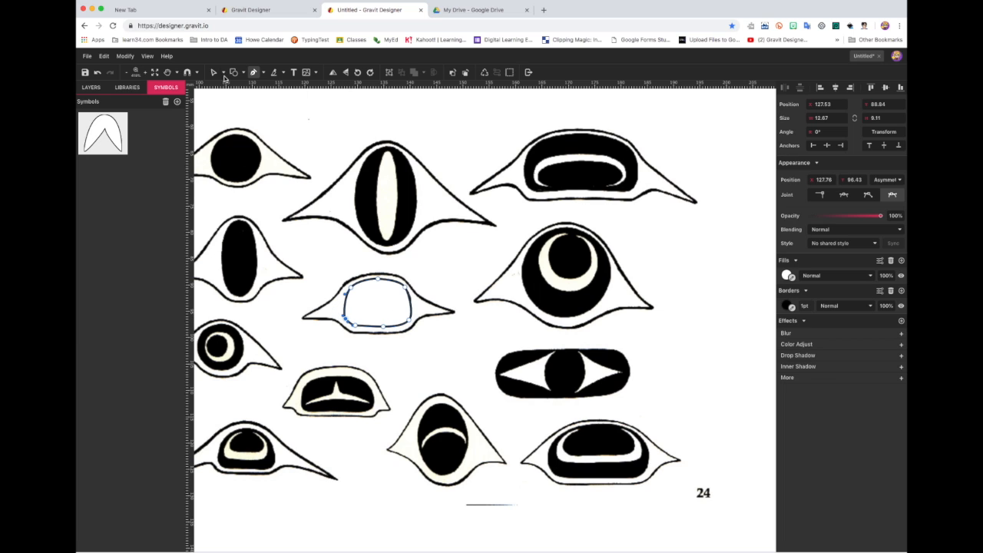
pyautogui.click(178, 102)
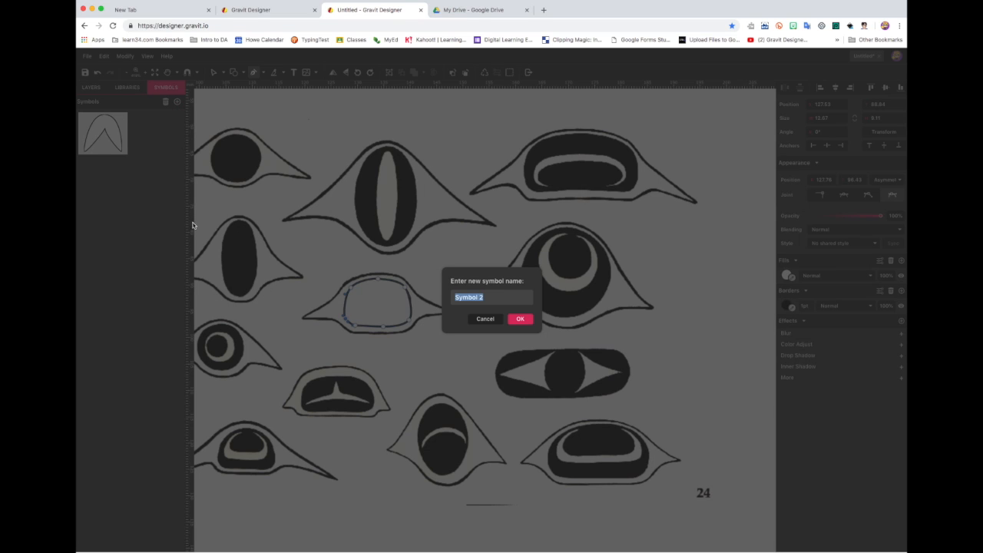
pyautogui.click(512, 320)
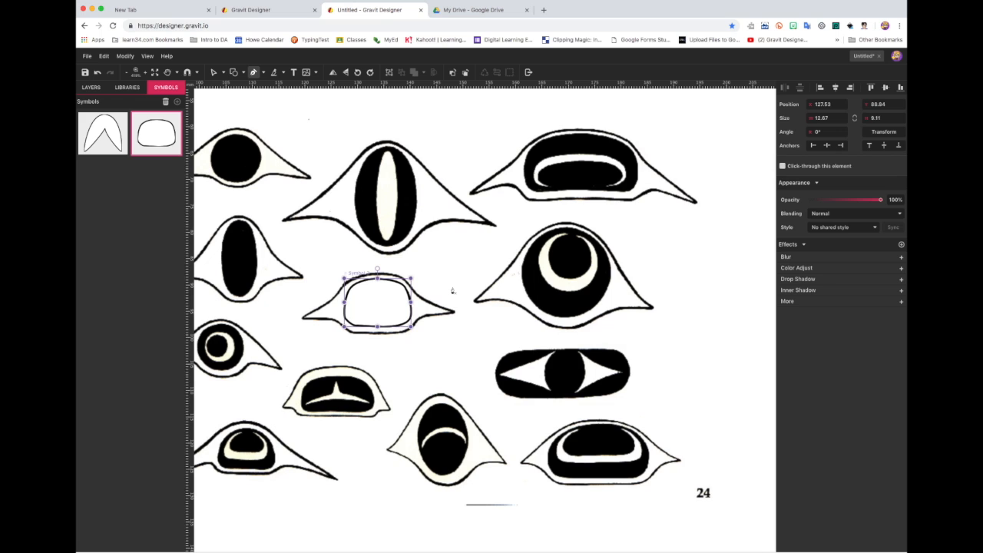
# Trace the outer outline of the flat-bottomed eye below as a closed path about 20.4 by 9.4 mm and save it as a symbol
pyautogui.scroll(-3, 452, 291)
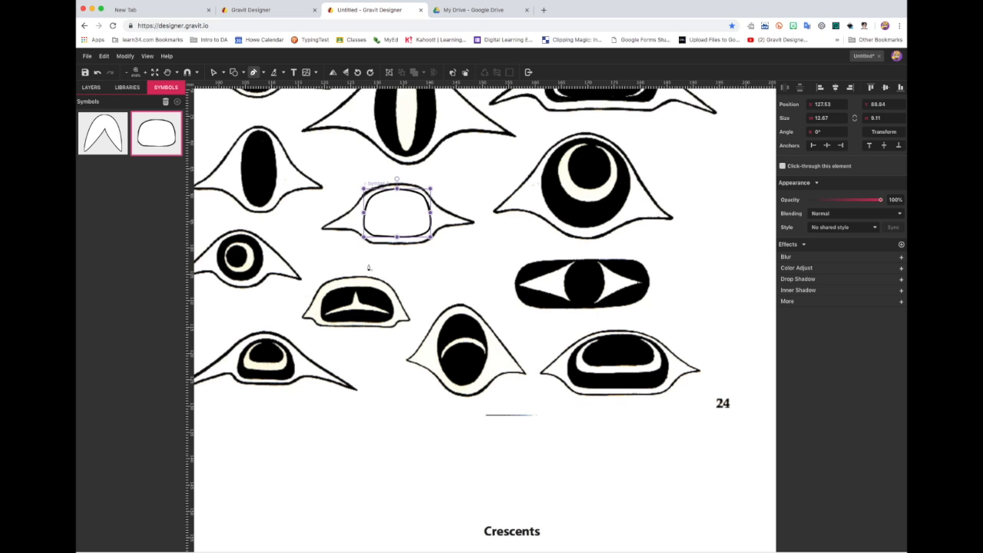
pyautogui.scroll(-5, 363, 270)
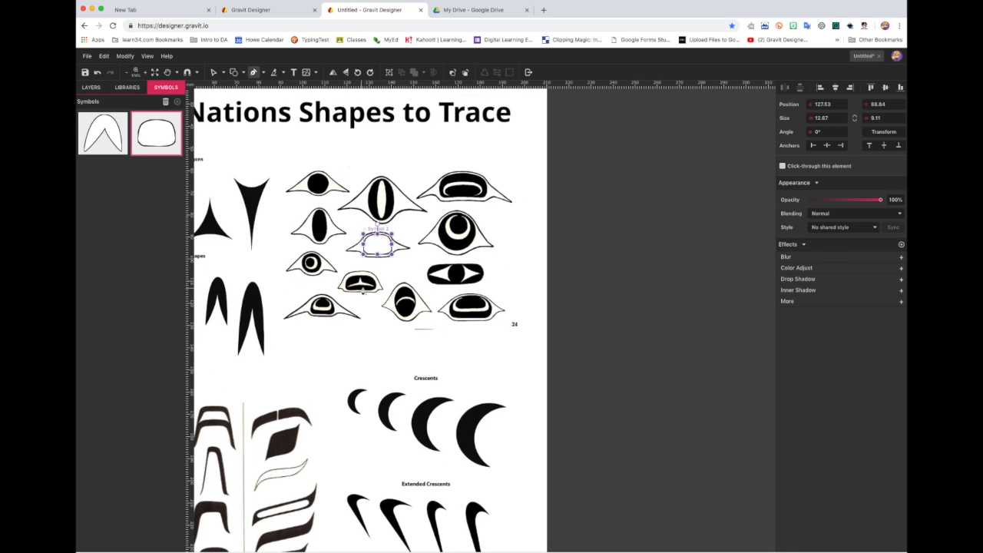
pyautogui.scroll(5, 363, 290)
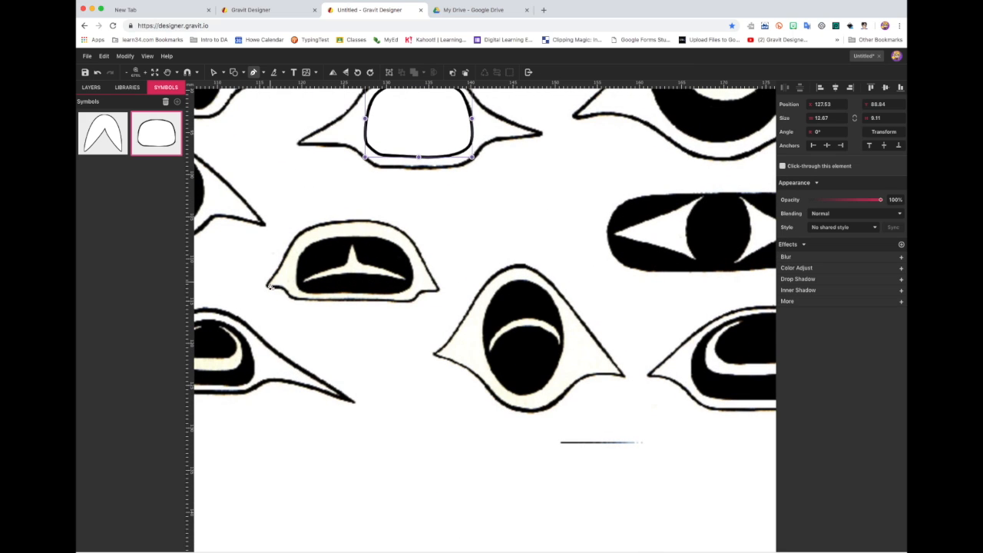
pyautogui.click(265, 285)
pyautogui.moveTo(305, 226); pyautogui.dragTo(403, 231)
pyautogui.moveTo(426, 265); pyautogui.dragTo(430, 273)
pyautogui.moveTo(439, 289); pyautogui.dragTo(441, 293)
pyautogui.click(412, 300)
pyautogui.click(292, 299)
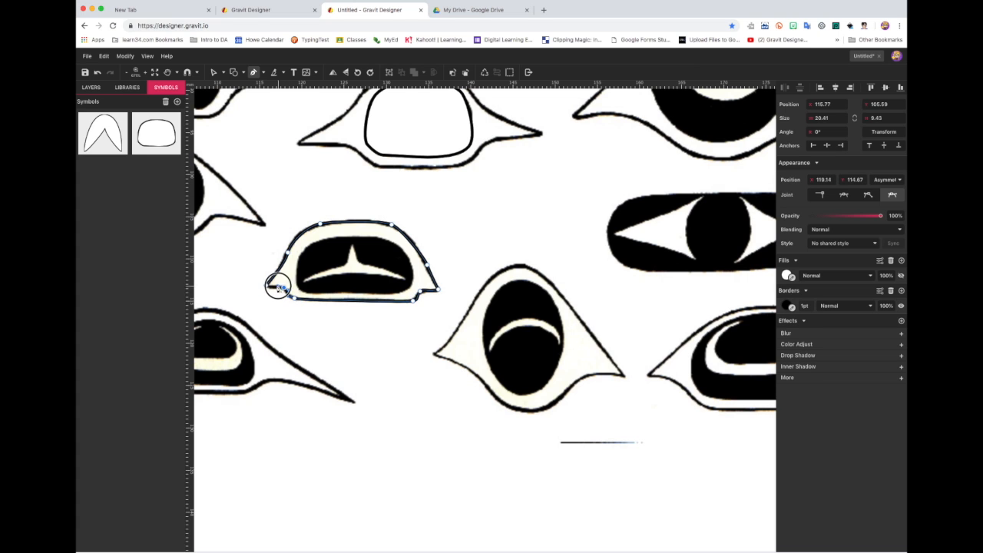
pyautogui.click(266, 285)
pyautogui.click(178, 101)
pyautogui.click(521, 318)
# Trace the second trigon with the Pen tool as a closed path about 13.7 by 21.1 mm and save it as a symbol
pyautogui.scroll(-10, 520, 309)
pyautogui.scroll(1, 332, 246)
pyautogui.scroll(5, 332, 246)
pyautogui.hscroll(2, 329, 252)
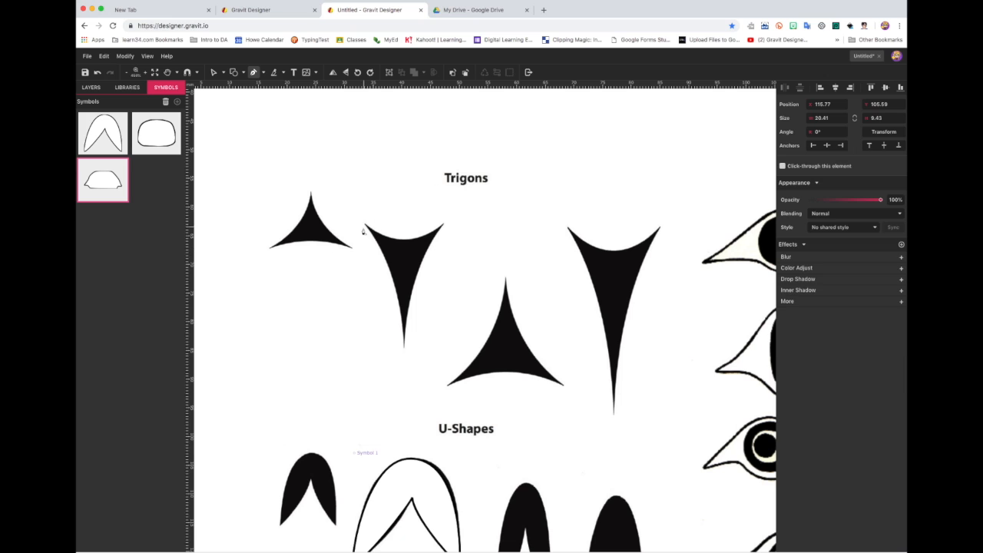
pyautogui.click(366, 224)
pyautogui.moveTo(443, 223); pyautogui.dragTo(489, 189)
pyautogui.moveTo(404, 343); pyautogui.dragTo(394, 432)
pyautogui.moveTo(366, 223)
pyautogui.mouseDown()
pyautogui.moveTo(336, 182)
pyautogui.moveTo(361, 218)
pyautogui.mouseUp()
pyautogui.press('v')
pyautogui.moveTo(403, 257); pyautogui.dragTo(406, 261)
pyautogui.click(177, 102)
pyautogui.click(512, 320)
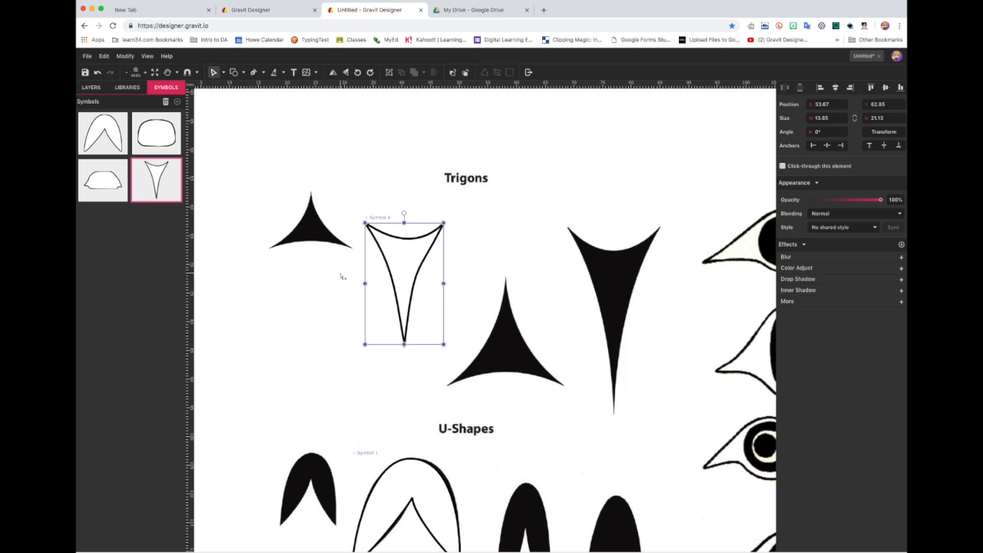
# Create a symbol with the default name from the solid black S-shaped path on Page 2
pyautogui.scroll(-3, 345, 254)
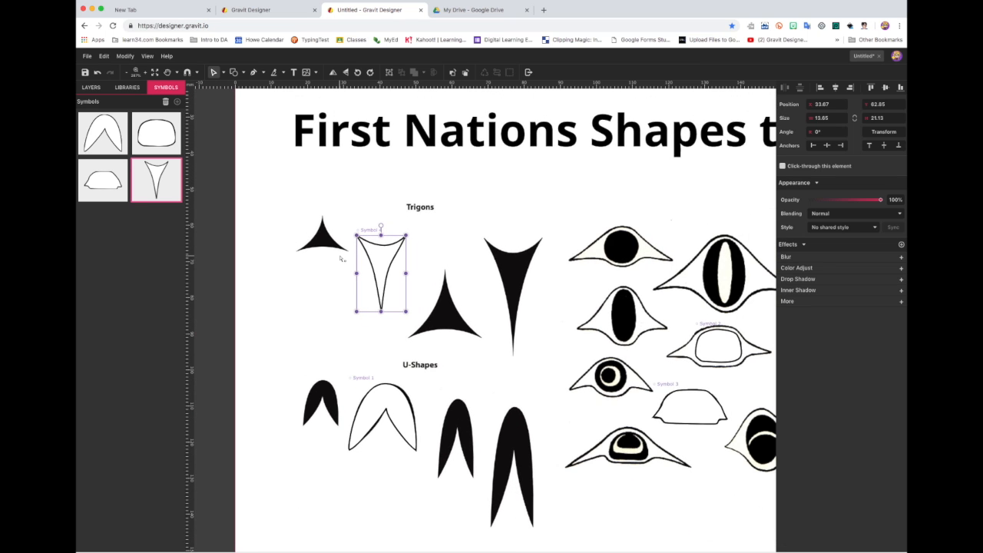
pyautogui.click(90, 87)
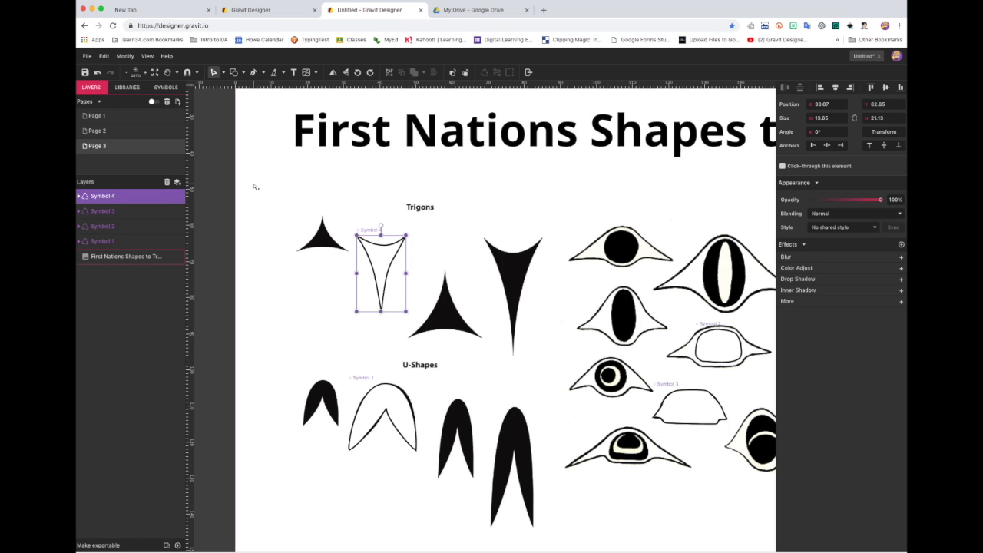
pyautogui.scroll(-5, 256, 186)
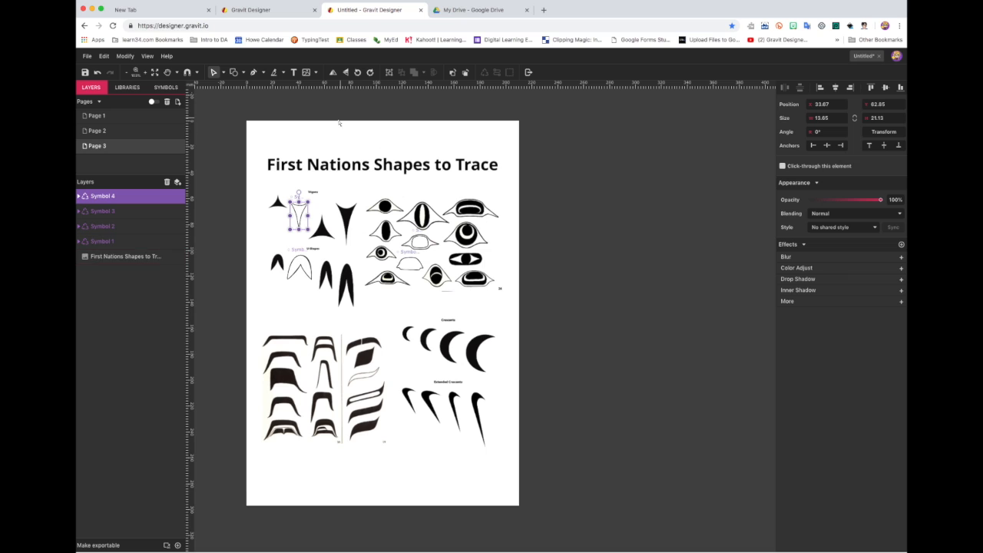
pyautogui.click(138, 132)
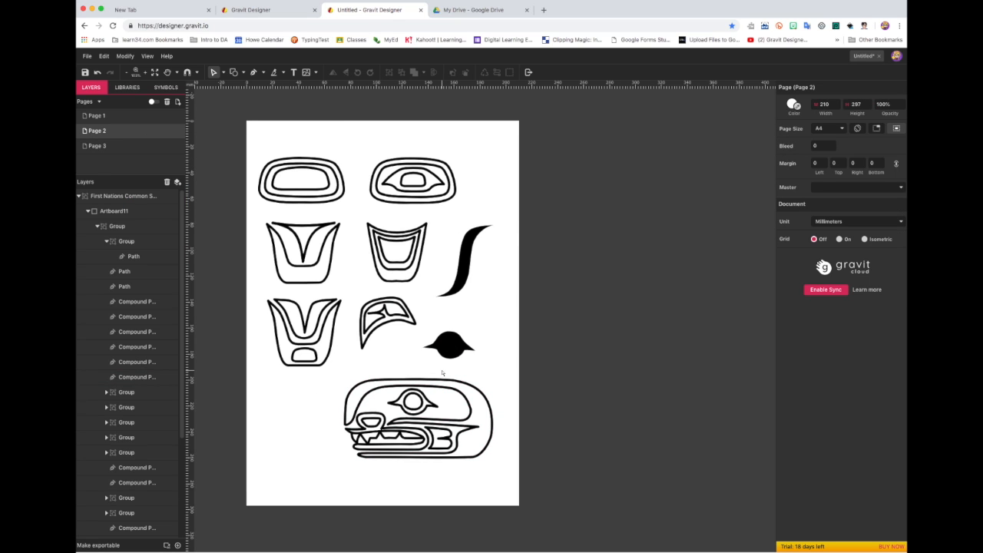
pyautogui.click(464, 269)
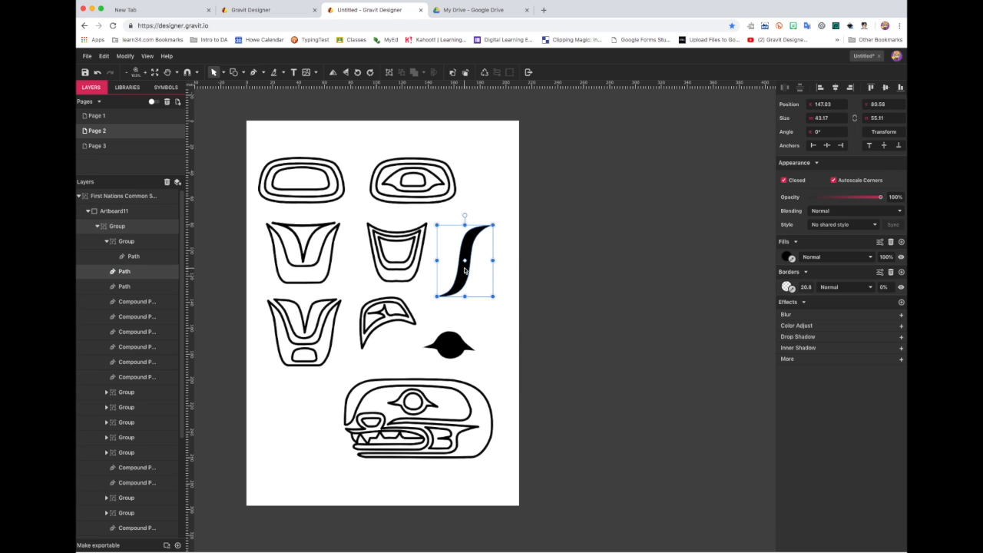
pyautogui.click(166, 87)
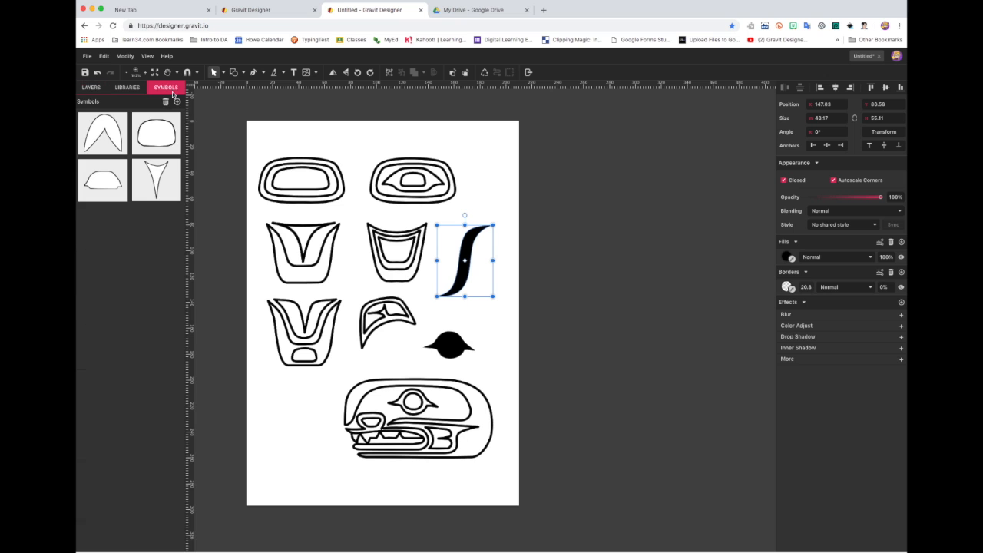
pyautogui.click(177, 101)
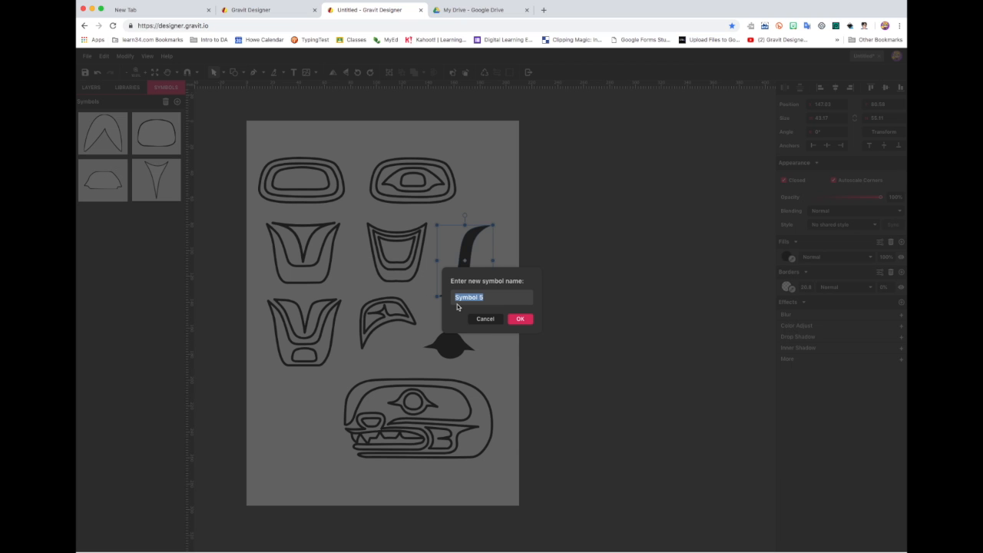
pyautogui.click(520, 319)
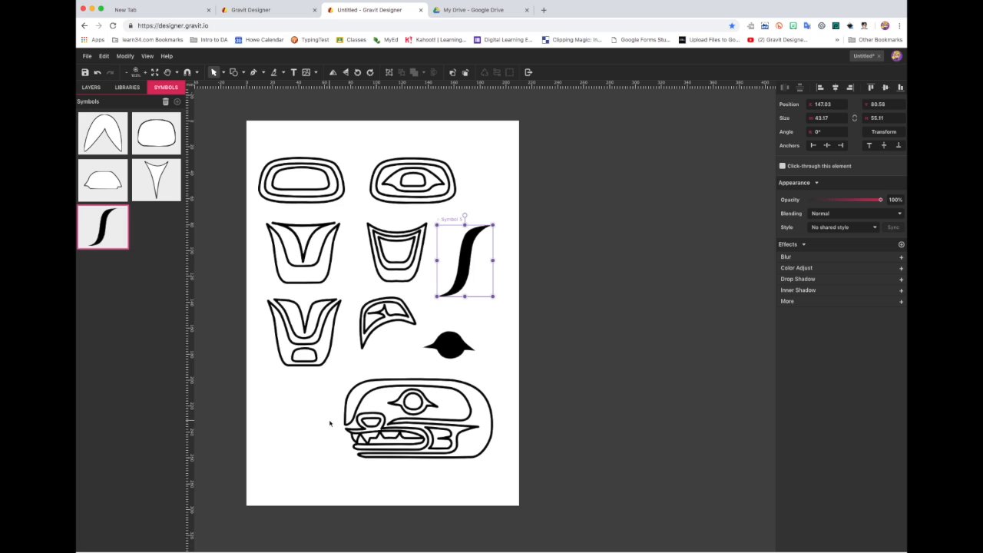
# Create a symbol with the default name from the jagged teeth path in the animal head's mouth
pyautogui.click(391, 440)
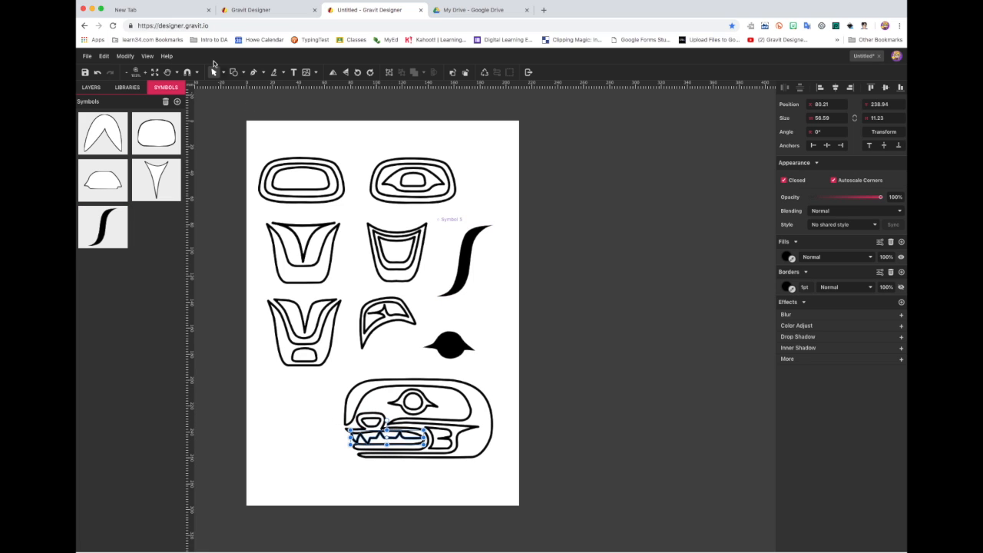
pyautogui.click(176, 102)
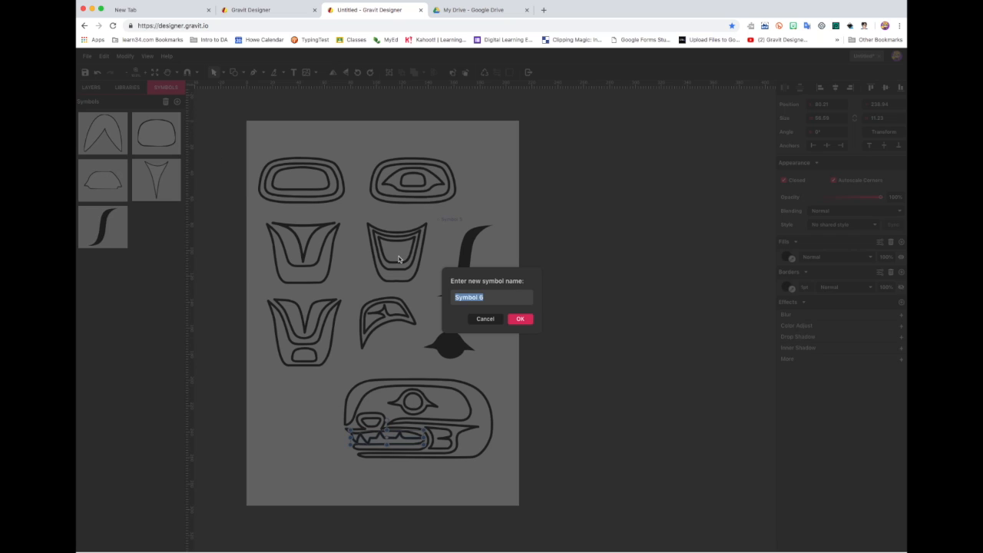
pyautogui.click(518, 319)
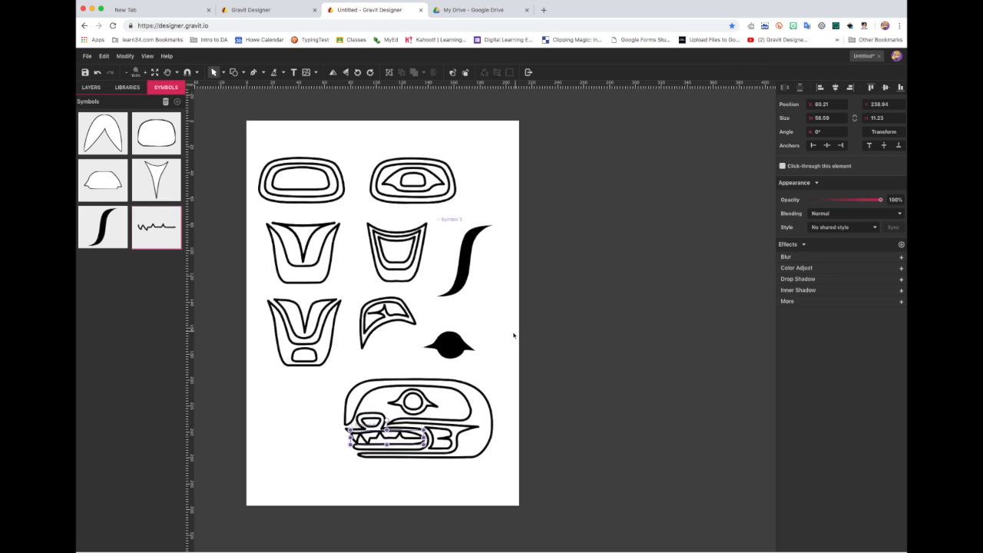
# Place the image My Creepy Octo from the First Nations Art folder on Page 1
pyautogui.click(93, 88)
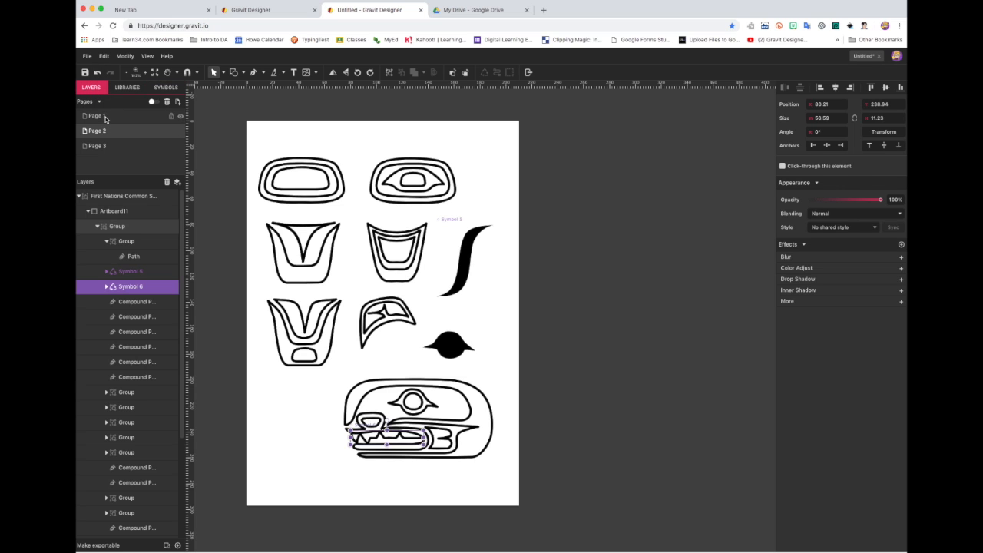
pyautogui.click(104, 116)
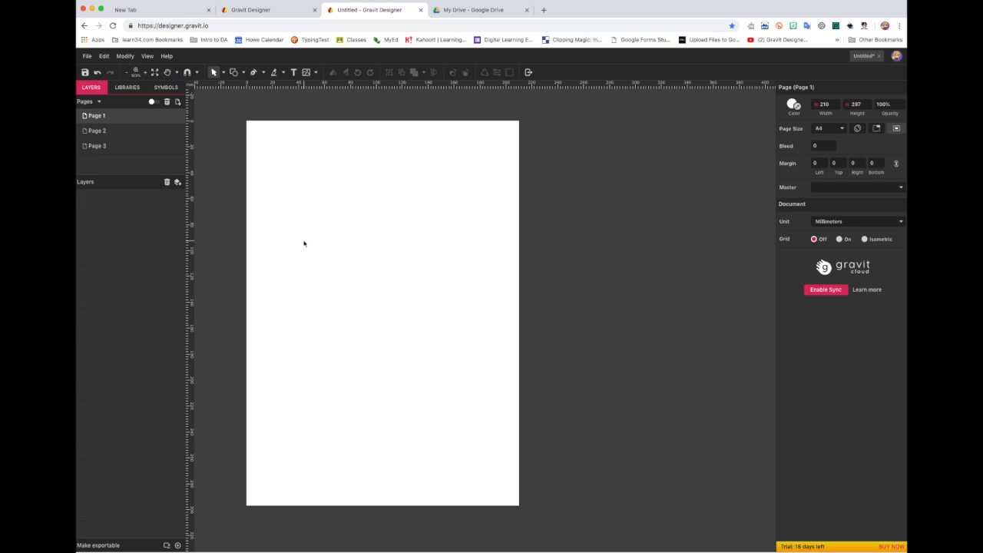
pyautogui.click(87, 57)
pyautogui.moveTo(125, 201)
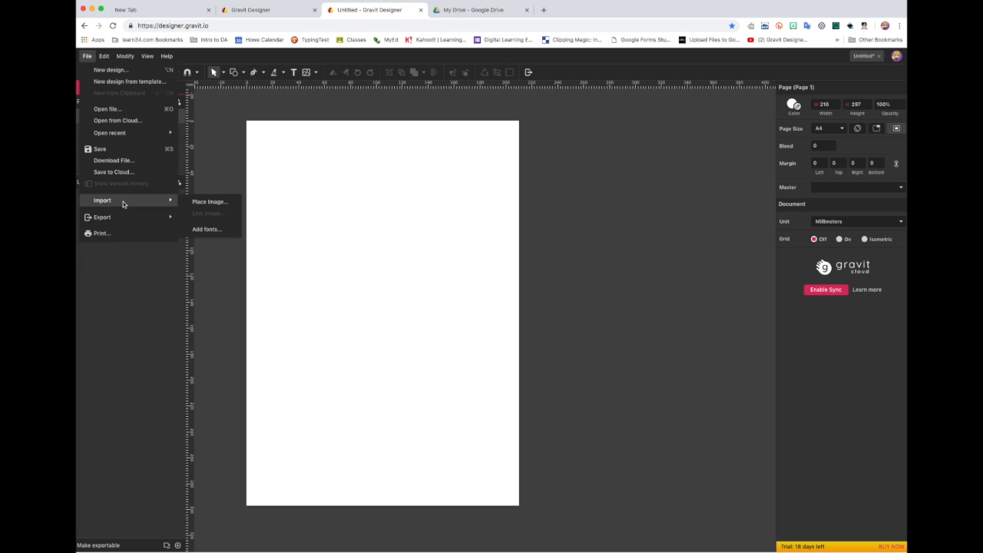
pyautogui.click(201, 202)
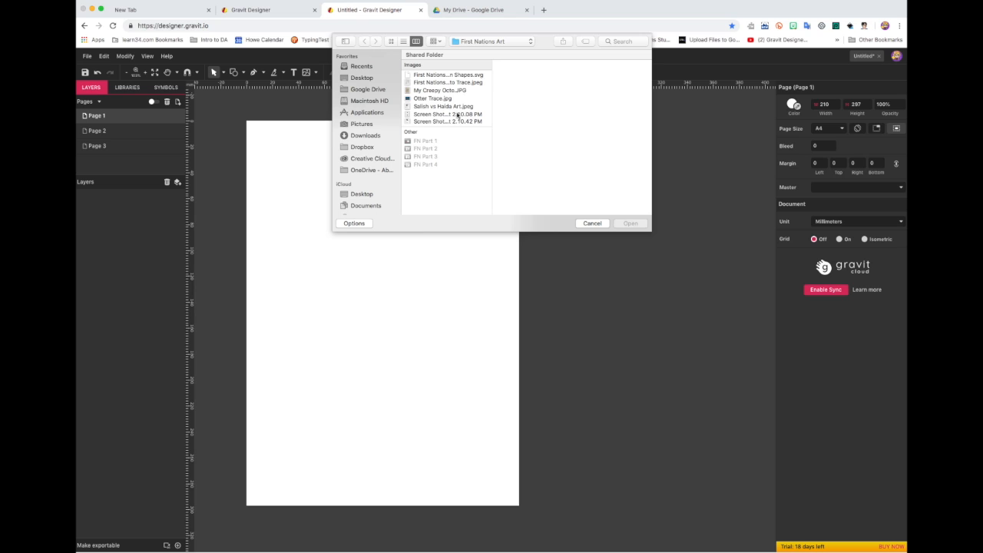
pyautogui.click(438, 91)
pyautogui.click(630, 223)
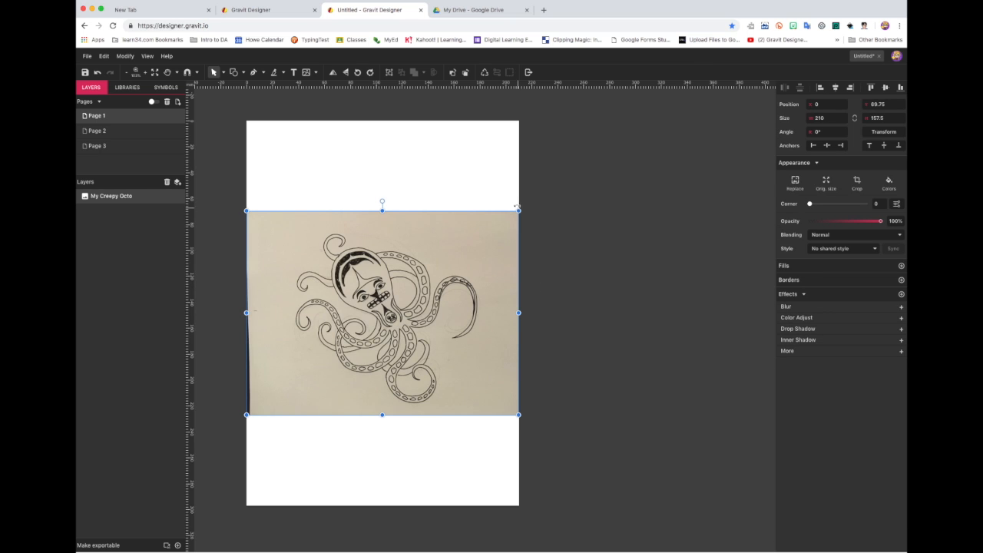
# Enlarge the My Creepy Octo image past both side edges of Page 1 and shift it so the octopus sits within the page
pyautogui.moveTo(518, 210); pyautogui.dragTo(553, 162)
pyautogui.moveTo(246, 416); pyautogui.dragTo(224, 456)
pyautogui.moveTo(371, 364); pyautogui.dragTo(355, 368)
pyautogui.click(575, 291)
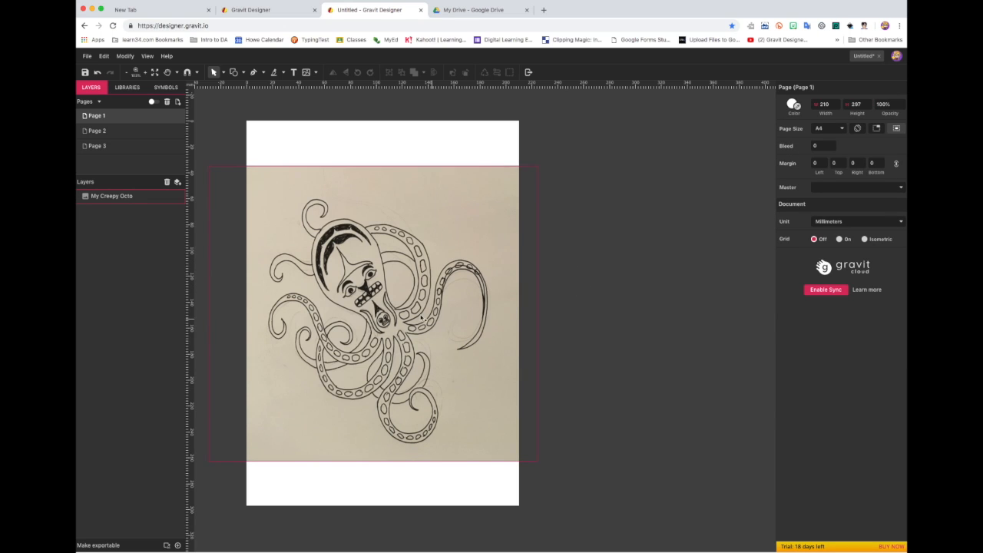
# Start tracing the octopus outline with the Pen tool, from below the mouth around the top of the head and down its other side
pyautogui.scroll(5, 464, 284)
pyautogui.hscroll(5, 464, 284)
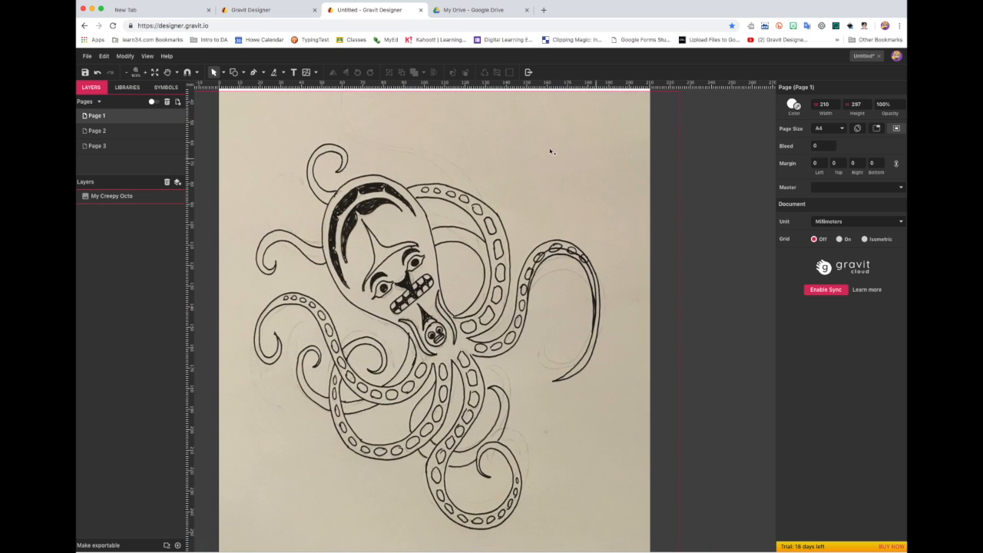
pyautogui.click(253, 71)
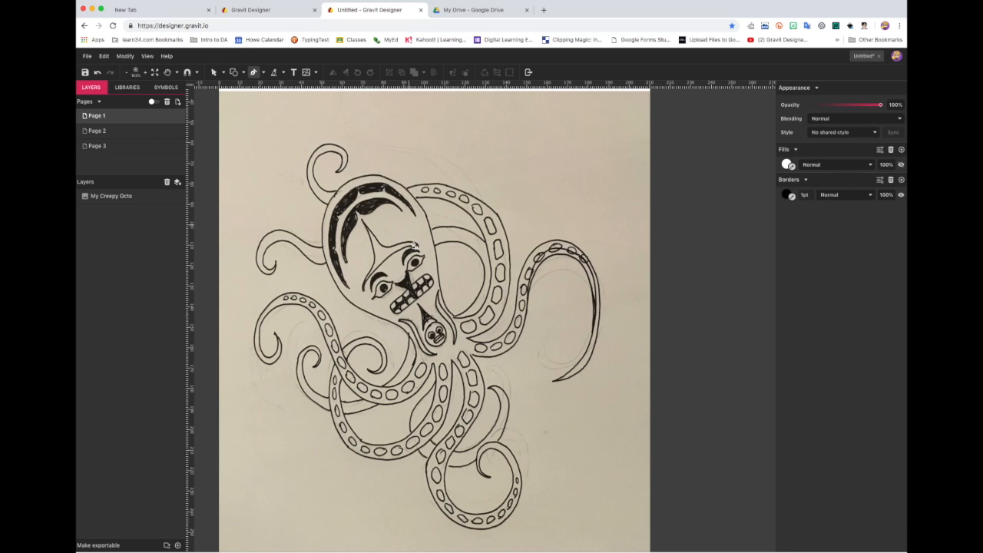
pyautogui.click(407, 332)
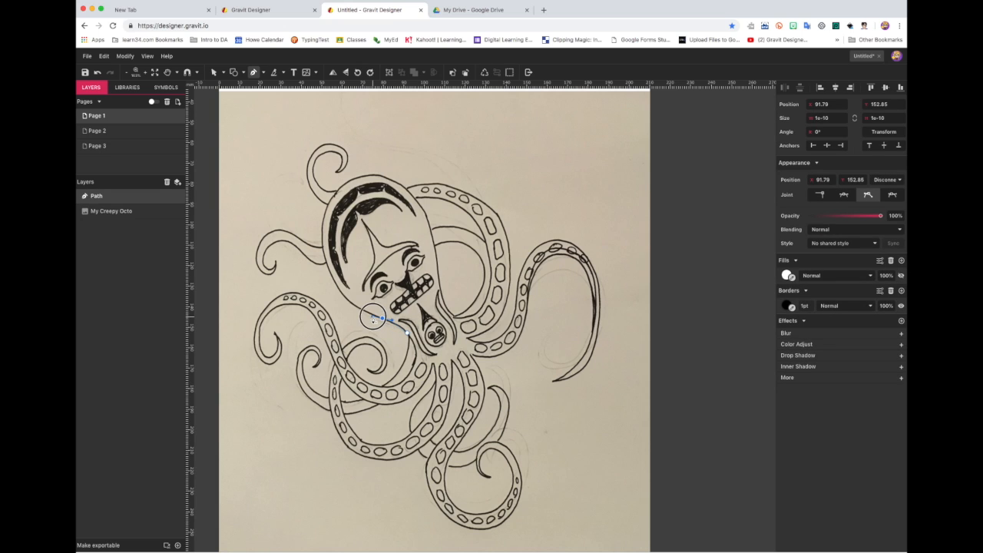
pyautogui.click(380, 319)
pyautogui.moveTo(351, 301); pyautogui.dragTo(345, 295)
pyautogui.moveTo(326, 263); pyautogui.dragTo(320, 242)
pyautogui.click(325, 208)
pyautogui.click(331, 196)
pyautogui.moveTo(357, 176); pyautogui.dragTo(400, 186)
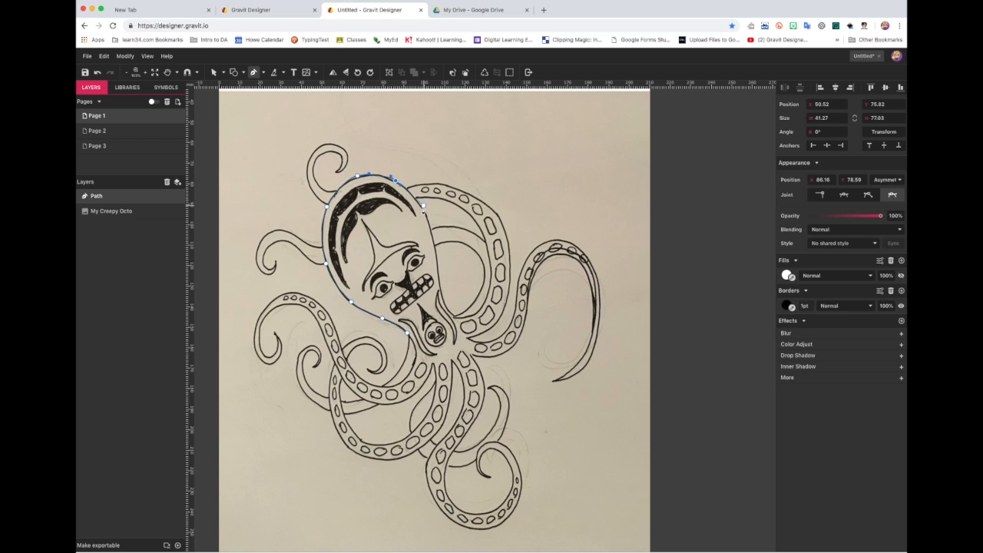
pyautogui.click(422, 210)
pyautogui.moveTo(437, 268); pyautogui.dragTo(441, 278)
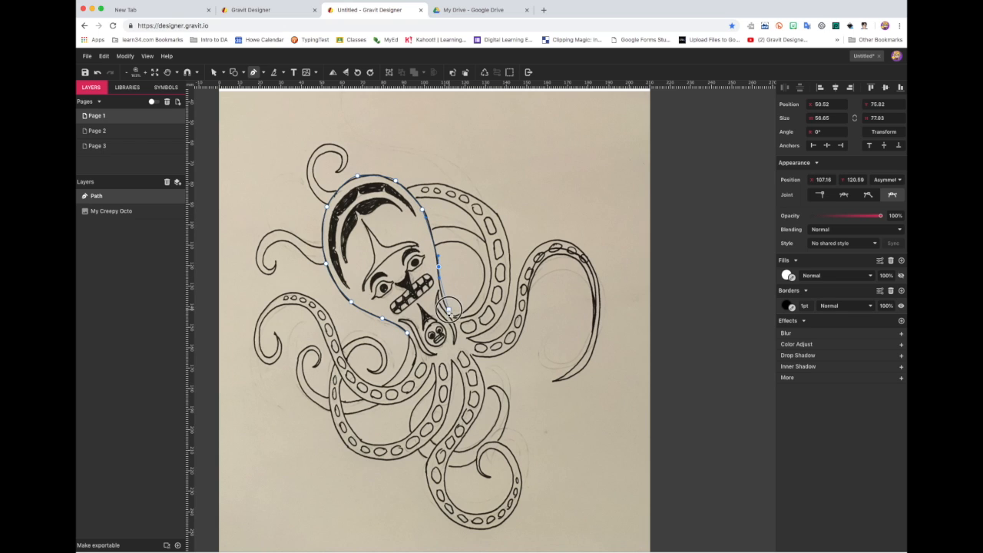
# Continue the outline around the inner and outer edges of the upper-right tentacle back to the body
pyautogui.moveTo(460, 319); pyautogui.dragTo(466, 323)
pyautogui.moveTo(489, 290); pyautogui.dragTo(489, 265)
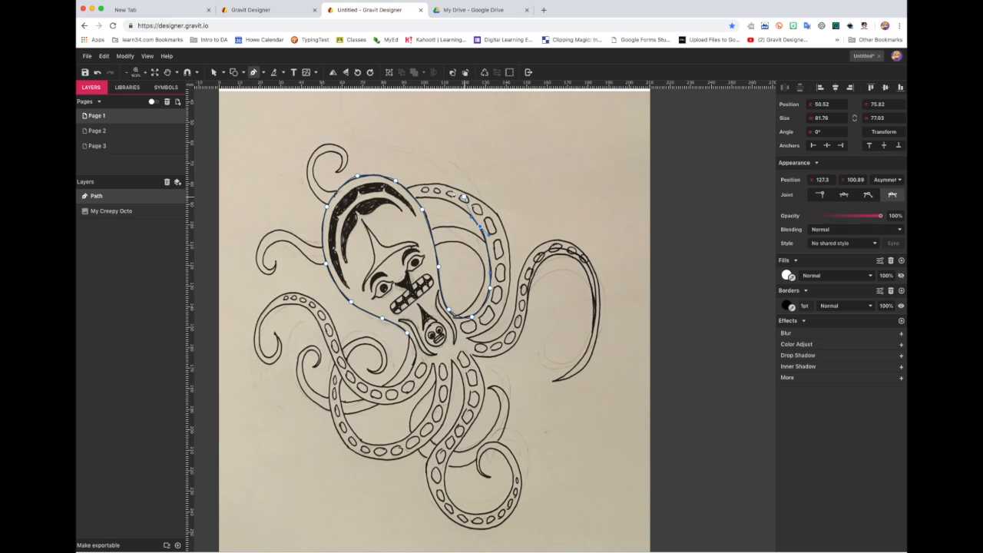
pyautogui.moveTo(416, 198); pyautogui.dragTo(474, 196)
pyautogui.click(407, 187)
pyautogui.moveTo(499, 213); pyautogui.dragTo(502, 223)
pyautogui.moveTo(512, 271); pyautogui.dragTo(520, 315)
pyautogui.click(468, 339)
# Extend the outline around the far-right arching tentacle, out to its pointed tip and back to the body
pyautogui.moveTo(519, 271); pyautogui.dragTo(597, 261)
pyautogui.moveTo(606, 306); pyautogui.dragTo(608, 324)
pyautogui.moveTo(589, 359); pyautogui.dragTo(582, 368)
pyautogui.moveTo(549, 381); pyautogui.dragTo(542, 382)
pyautogui.click(549, 381)
pyautogui.moveTo(582, 354); pyautogui.dragTo(589, 342)
pyautogui.moveTo(593, 313); pyautogui.dragTo(593, 299)
pyautogui.moveTo(587, 273); pyautogui.dragTo(525, 331)
pyautogui.moveTo(513, 353); pyautogui.dragTo(502, 358)
pyautogui.moveTo(473, 354); pyautogui.dragTo(461, 345)
# Trace the bottom tentacle and its spiral tip as part of the same outline, returning to the body
pyautogui.moveTo(473, 355); pyautogui.dragTo(481, 412)
pyautogui.moveTo(461, 444); pyautogui.dragTo(456, 452)
pyautogui.moveTo(448, 491); pyautogui.dragTo(511, 484)
pyautogui.moveTo(508, 459); pyautogui.dragTo(508, 488)
pyautogui.moveTo(492, 477); pyautogui.dragTo(495, 441)
pyautogui.moveTo(511, 449); pyautogui.dragTo(520, 498)
pyautogui.moveTo(509, 517); pyautogui.dragTo(448, 351)
pyautogui.click(429, 497)
pyautogui.click(453, 360)
# Add both edges of the looping lower-left tentacle to the outline
pyautogui.moveTo(453, 360); pyautogui.dragTo(451, 377)
pyautogui.moveTo(445, 420); pyautogui.dragTo(440, 431)
pyautogui.moveTo(400, 458); pyautogui.dragTo(386, 460)
pyautogui.moveTo(342, 437); pyautogui.dragTo(328, 415)
pyautogui.moveTo(334, 364); pyautogui.dragTo(335, 362)
pyautogui.click(334, 364)
pyautogui.click(342, 378)
pyautogui.moveTo(342, 401)
pyautogui.mouseDown()
pyautogui.moveTo(370, 448)
pyautogui.moveTo(405, 440)
pyautogui.mouseUp()
pyautogui.moveTo(420, 427); pyautogui.dragTo(426, 383)
# Trace the curled left tentacle and close the octopus outline as one path of about 175 by 174 mm
pyautogui.moveTo(410, 398)
pyautogui.mouseDown()
pyautogui.moveTo(364, 399)
pyautogui.moveTo(299, 307)
pyautogui.moveTo(265, 313)
pyautogui.mouseUp()
pyautogui.moveTo(259, 330)
pyautogui.mouseDown()
pyautogui.moveTo(271, 359)
pyautogui.moveTo(281, 333)
pyautogui.moveTo(273, 367)
pyautogui.moveTo(250, 357)
pyautogui.moveTo(251, 327)
pyautogui.mouseUp()
pyautogui.moveTo(259, 305); pyautogui.dragTo(342, 341)
pyautogui.moveTo(404, 377); pyautogui.dragTo(407, 370)
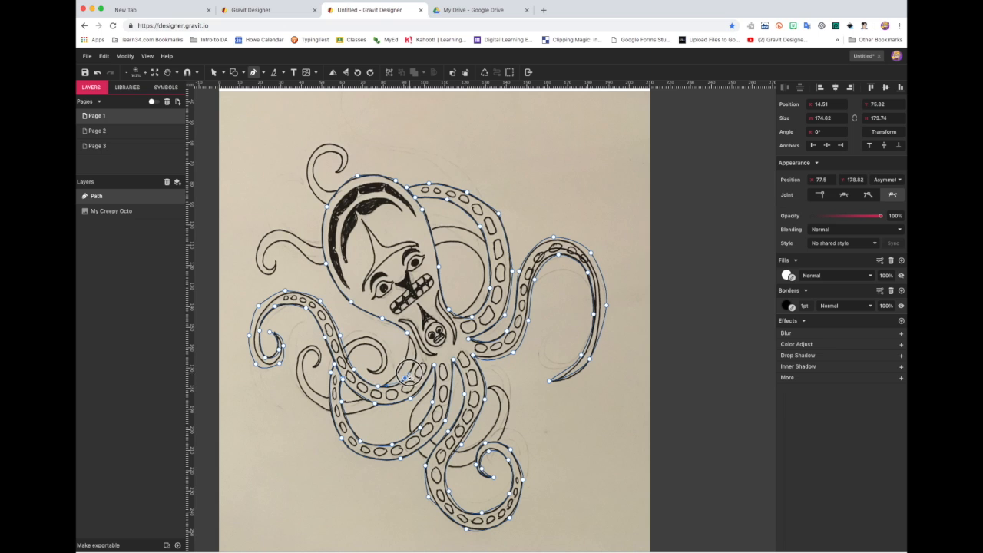
pyautogui.click(415, 345)
# Make the octopus outline's fill fully transparent at 0% and set its border width to 3 pt
pyautogui.click(788, 277)
pyautogui.moveTo(872, 364); pyautogui.dragTo(792, 368)
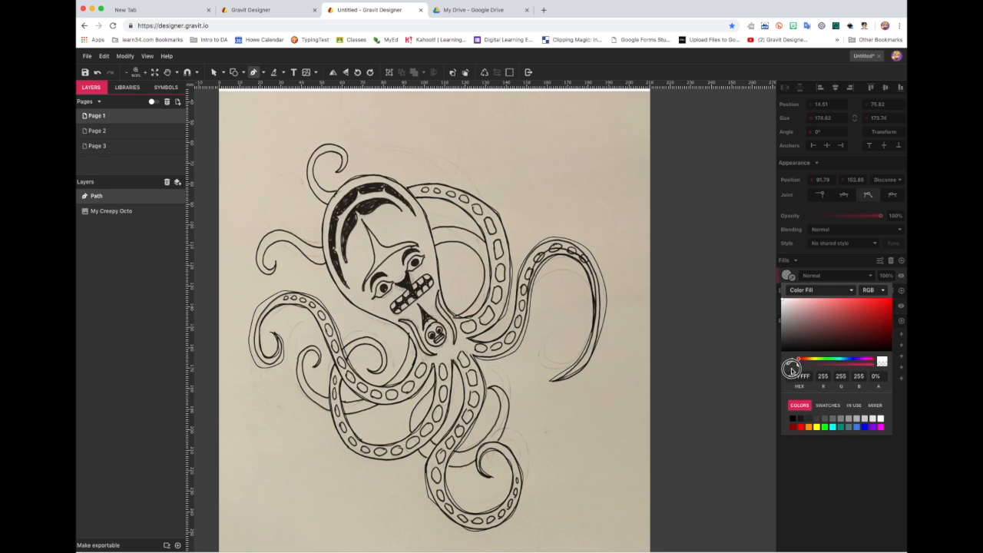
pyautogui.click(787, 278)
pyautogui.click(788, 305)
pyautogui.click(798, 305)
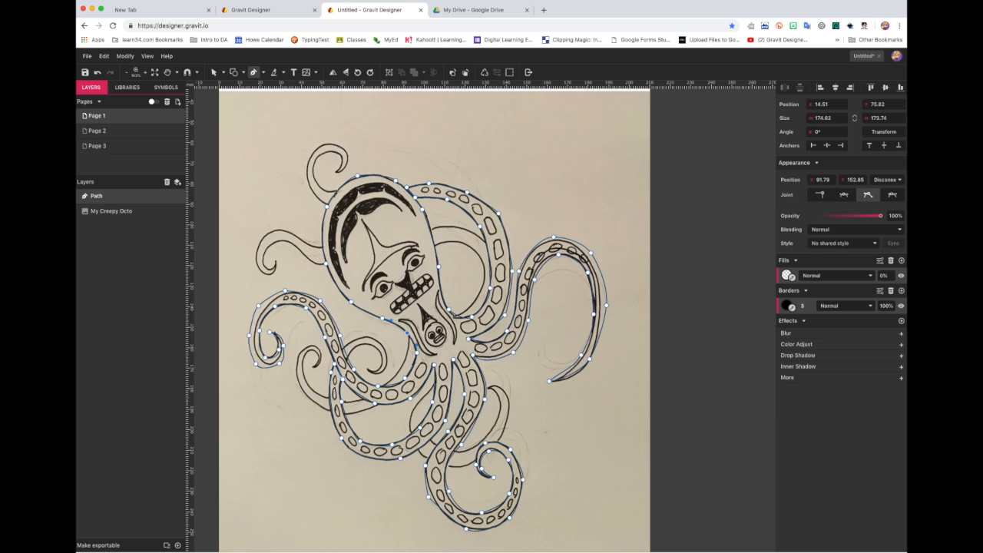
pyautogui.write('3')
pyautogui.press('Return')
# Trace the rear tentacle between the head and the upper-right tentacle as an open path about 27 by 43 mm
pyautogui.click(459, 313)
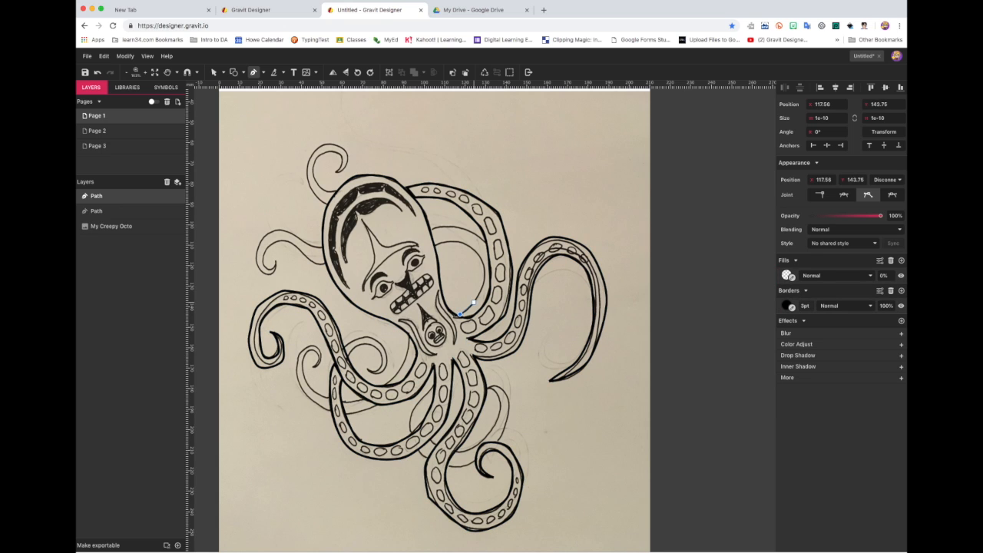
pyautogui.moveTo(474, 302); pyautogui.dragTo(477, 297)
pyautogui.moveTo(485, 274); pyautogui.dragTo(483, 268)
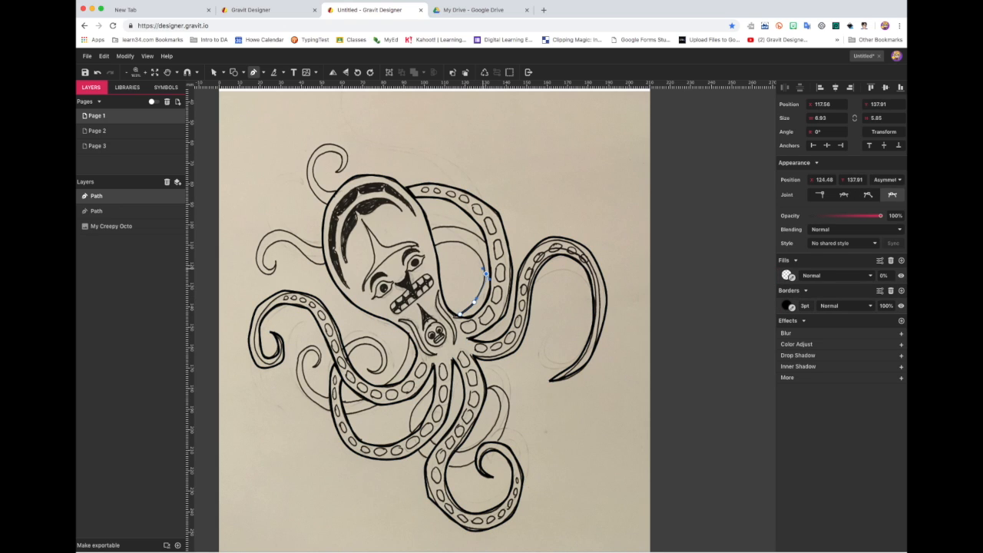
pyautogui.click(431, 228)
pyautogui.moveTo(461, 228); pyautogui.dragTo(470, 232)
pyautogui.press('Escape')
# Trace the curled tentacle at the head's upper left as an open path about 24 by 35 mm
pyautogui.click(335, 190)
pyautogui.moveTo(315, 184); pyautogui.dragTo(312, 178)
pyautogui.moveTo(313, 157); pyautogui.dragTo(319, 154)
pyautogui.moveTo(333, 149); pyautogui.dragTo(344, 145)
pyautogui.moveTo(329, 137); pyautogui.dragTo(323, 141)
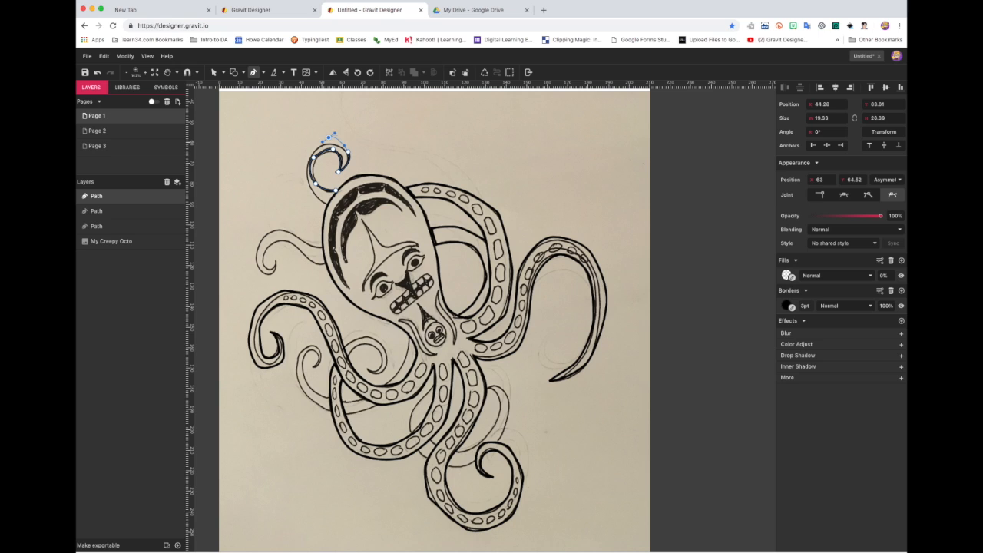
pyautogui.press('Escape')
# Trace the curled tentacle left of the face as an open path about 33 by 24 mm
pyautogui.click(321, 248)
pyautogui.moveTo(304, 242); pyautogui.dragTo(268, 230)
pyautogui.moveTo(281, 268); pyautogui.dragTo(305, 257)
pyautogui.click(269, 245)
pyautogui.click(324, 263)
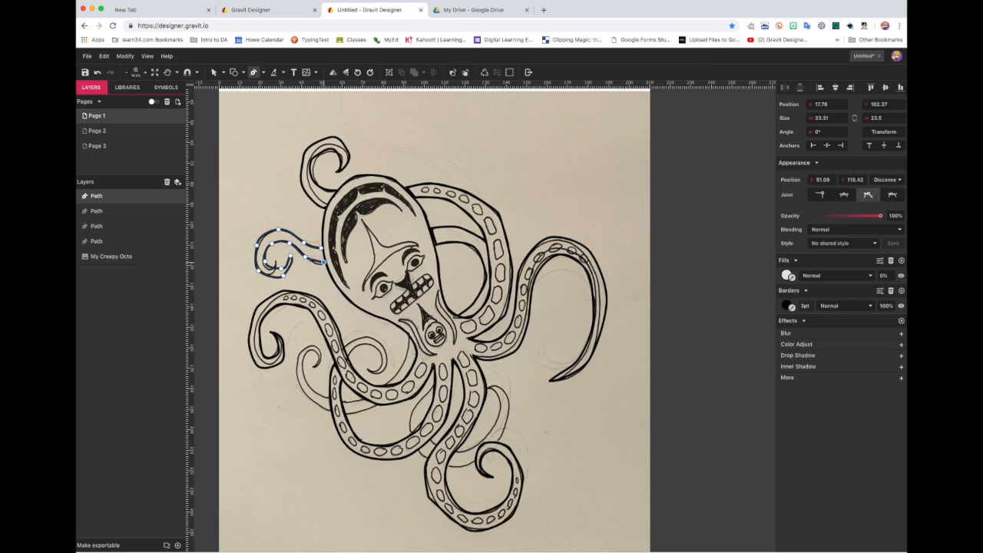
pyautogui.press('Escape')
# Trace the rear tentacle below the chin, drawing its outer edge and its spiral tip as separate open paths
pyautogui.click(410, 338)
pyautogui.moveTo(404, 361); pyautogui.dragTo(401, 368)
pyautogui.click(386, 386)
pyautogui.click(343, 346)
pyautogui.moveTo(365, 336); pyautogui.dragTo(379, 351)
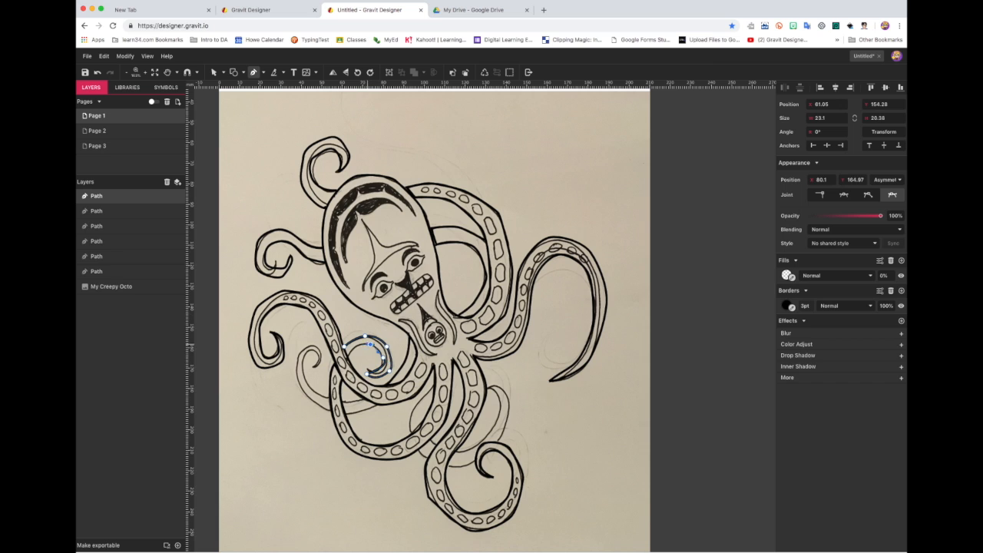
pyautogui.press('Escape')
# Trace the visible segments of the rear curled tentacle crossing behind the two left tentacles as separate open paths
pyautogui.click(344, 402)
pyautogui.moveTo(360, 398); pyautogui.dragTo(339, 414)
pyautogui.press('Escape')
pyautogui.click(377, 404)
pyautogui.press('Escape')
pyautogui.click(330, 397)
pyautogui.moveTo(307, 384)
pyautogui.mouseDown()
pyautogui.moveTo(326, 344)
pyautogui.moveTo(302, 346)
pyautogui.mouseUp()
pyautogui.click(333, 414)
pyautogui.press('Escape')
# Trace the short rear tentacle edges visible between the lower-left and bottom tentacles as separate open paths
pyautogui.click(411, 435)
pyautogui.moveTo(410, 419); pyautogui.dragTo(413, 411)
pyautogui.click(425, 394)
pyautogui.press('Escape')
pyautogui.click(420, 449)
pyautogui.click(427, 459)
pyautogui.click(430, 439)
pyautogui.click(436, 445)
pyautogui.press('Escape')
# Trace the small rear tentacle above the bottom spiral, including its short lower edge inside the curl
pyautogui.click(456, 451)
pyautogui.moveTo(478, 444); pyautogui.dragTo(509, 408)
pyautogui.click(497, 395)
pyautogui.moveTo(508, 419); pyautogui.dragTo(507, 426)
pyautogui.click(501, 440)
pyautogui.press('Escape')
pyautogui.click(475, 462)
pyautogui.moveTo(449, 465); pyautogui.dragTo(439, 463)
pyautogui.press('Escape')
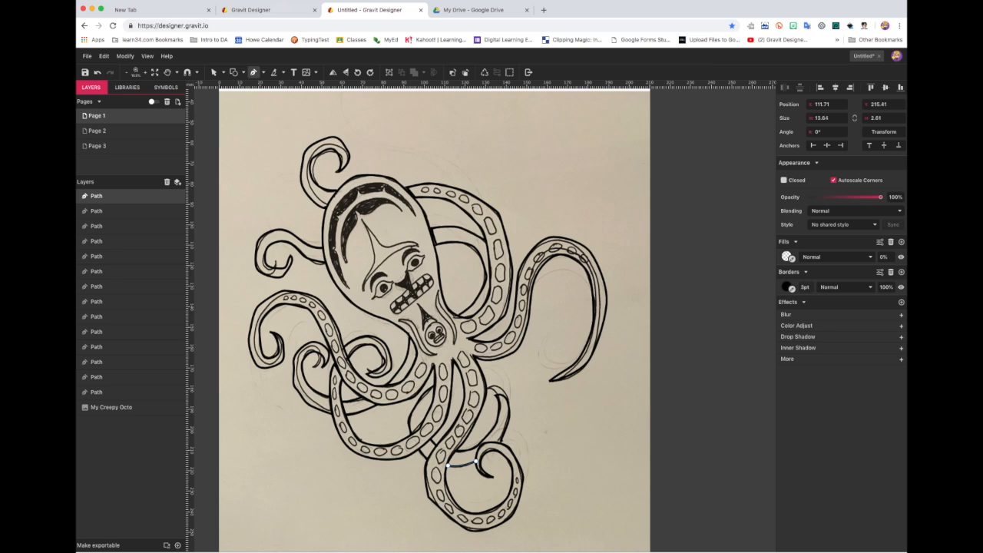
# Hide the My Creepy Octo image so only the traced paths show
pyautogui.click(214, 72)
pyautogui.click(123, 407)
pyautogui.click(180, 407)
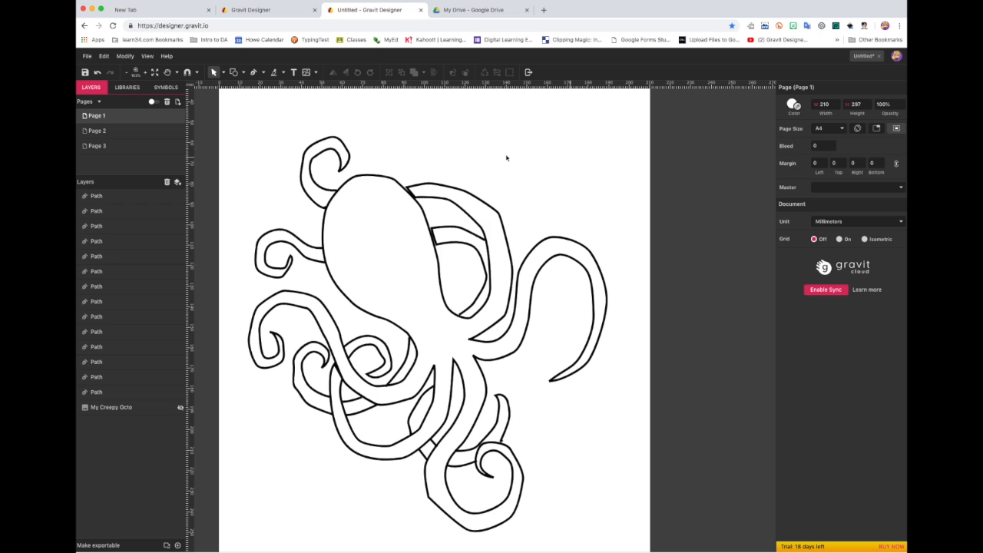
# Select the main octopus outline with the Subselect tool and adjust its anchor points along the upper-right tentacle
pyautogui.click(222, 74)
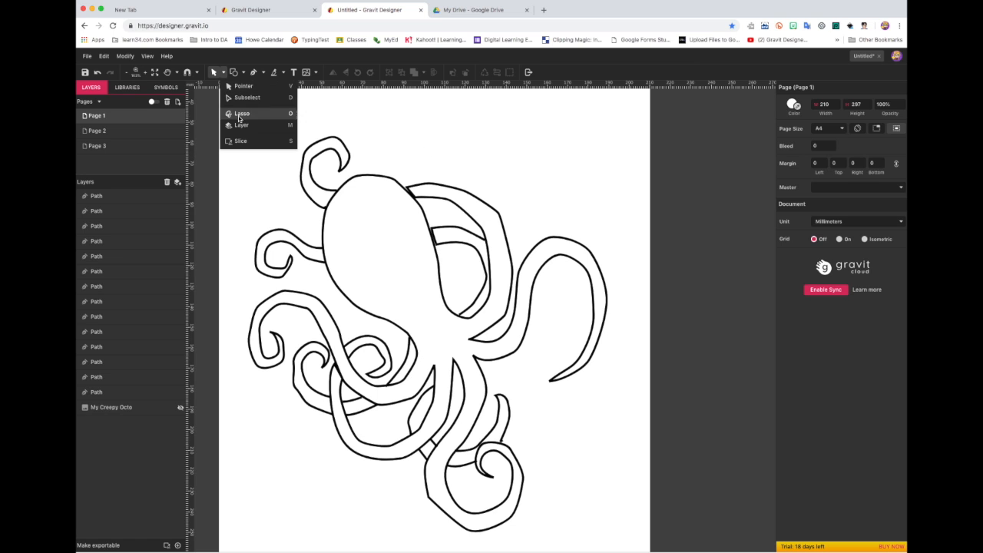
pyautogui.click(235, 88)
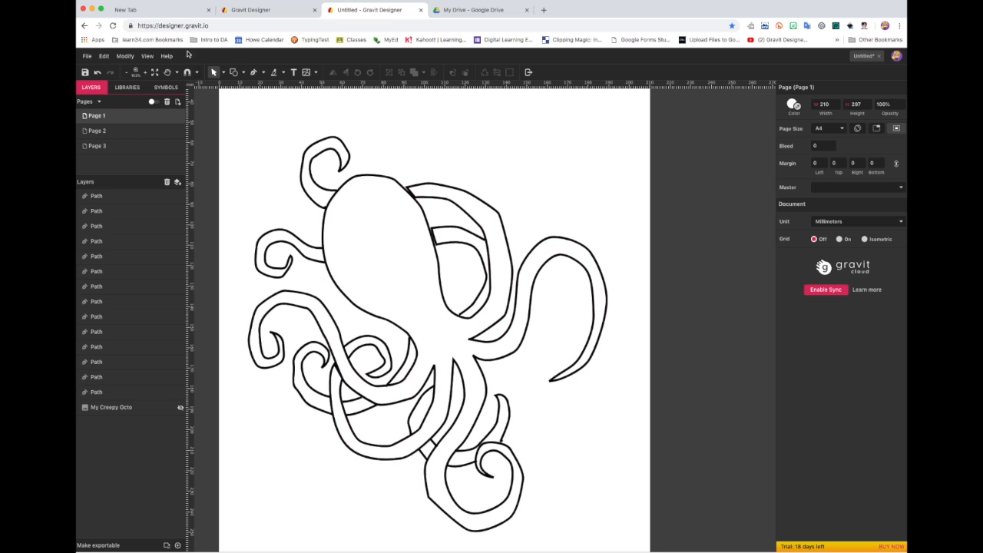
pyautogui.click(315, 166)
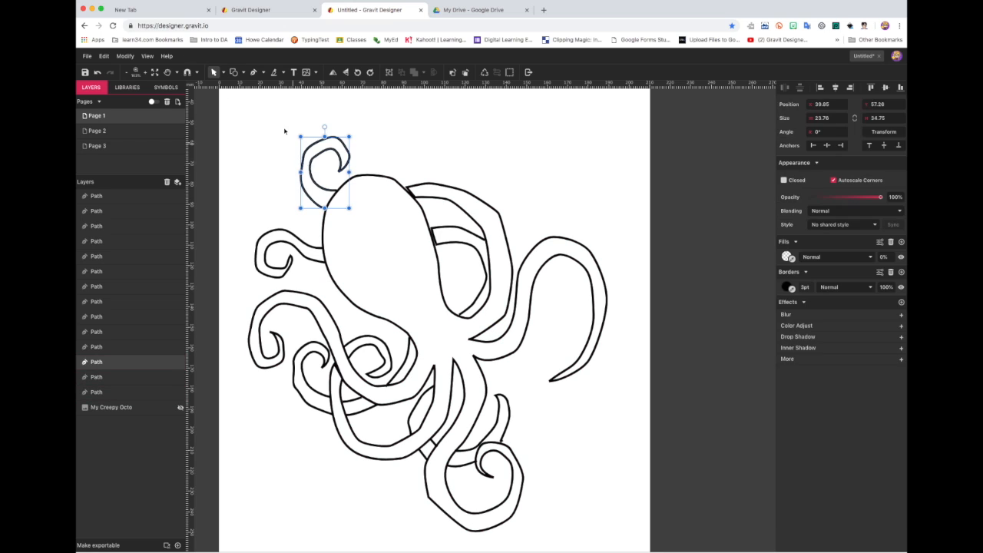
pyautogui.click(459, 315)
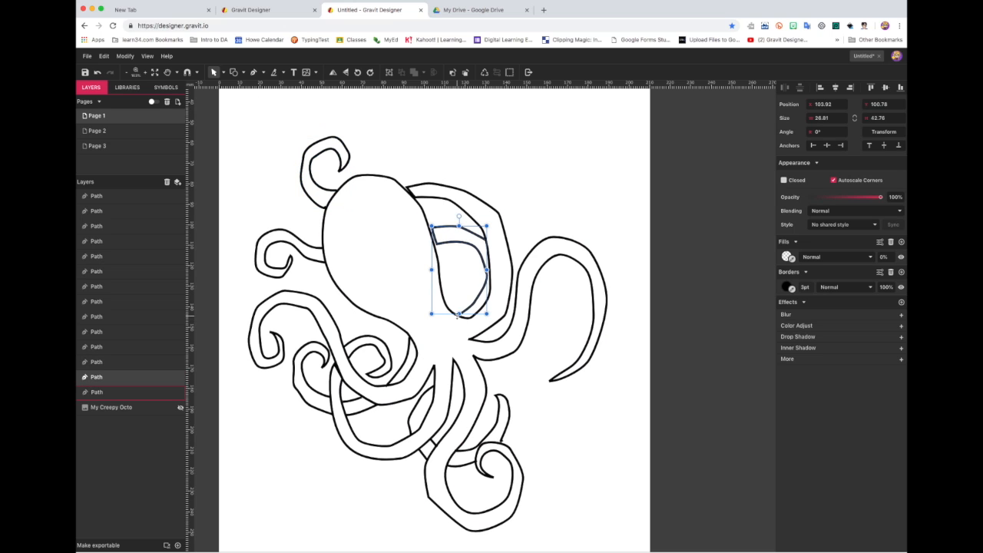
pyautogui.click(471, 324)
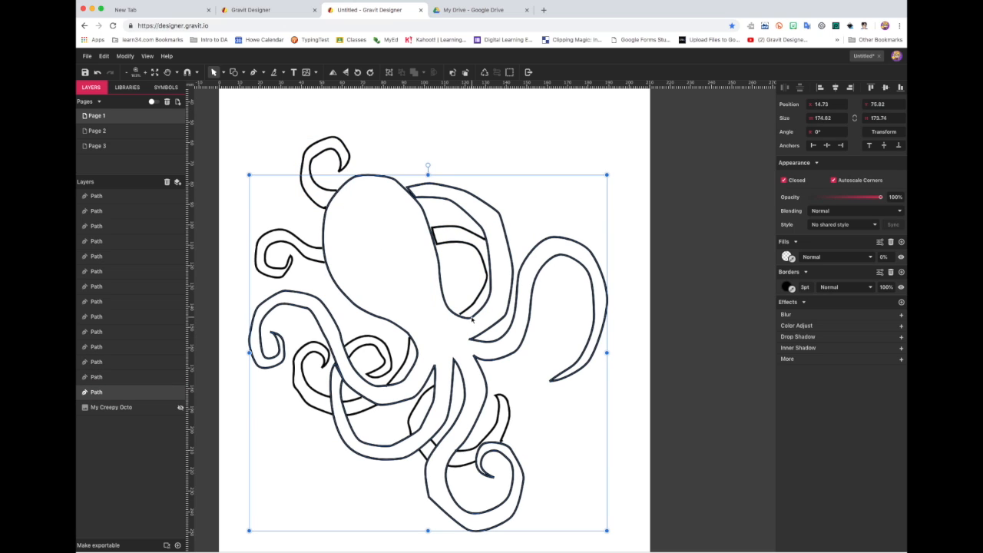
pyautogui.click(224, 75)
pyautogui.click(259, 97)
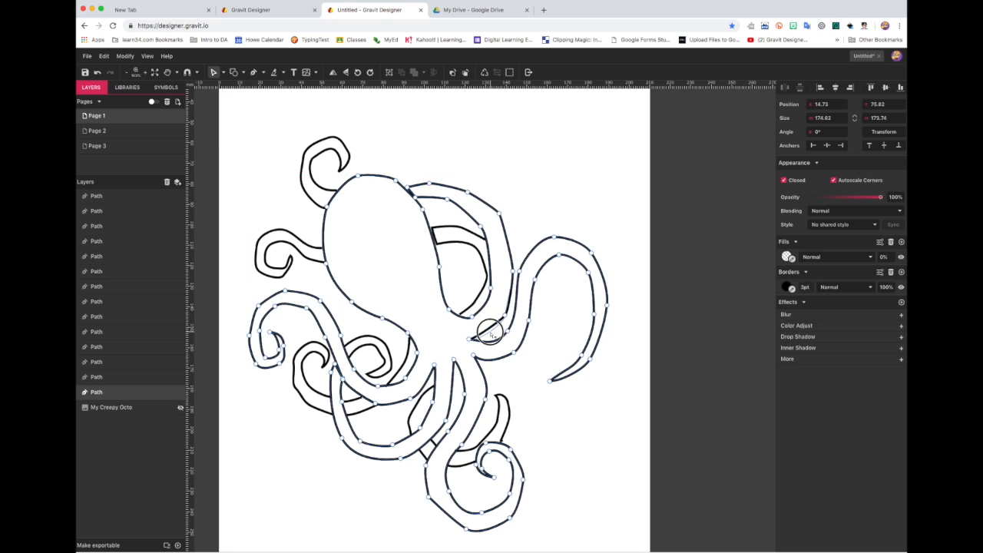
pyautogui.click(504, 314)
pyautogui.click(513, 272)
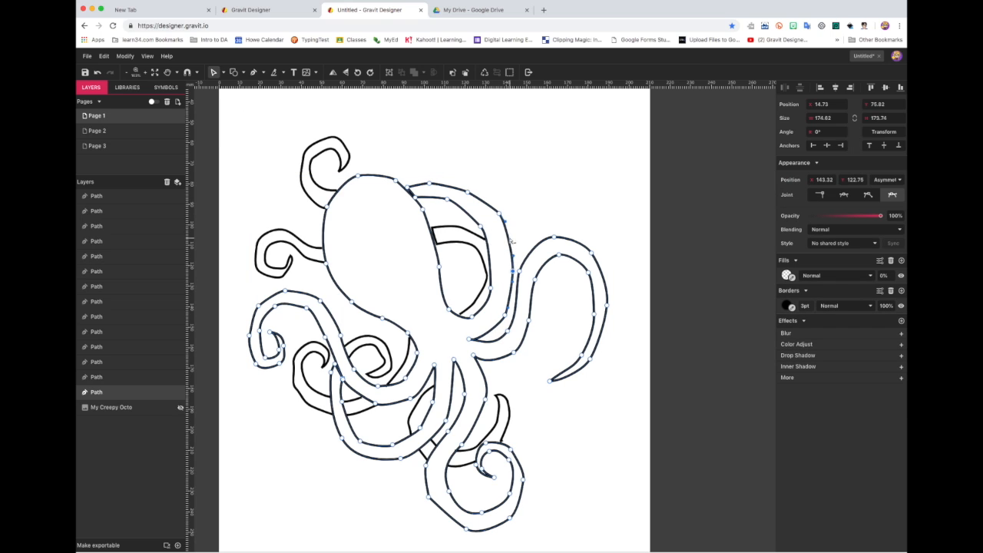
pyautogui.click(430, 184)
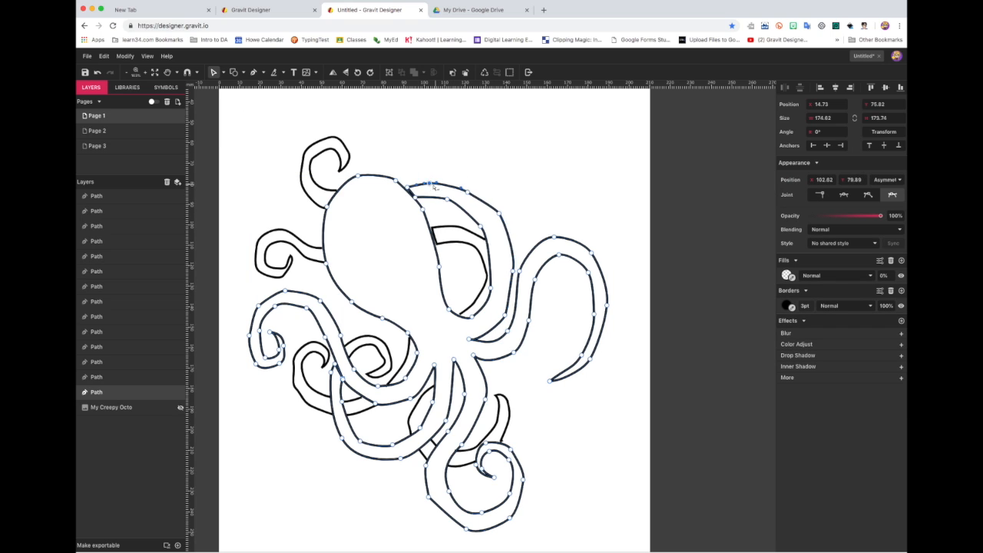
# Adjust the anchor points on the inner curve of the rear tentacle beside the head
pyautogui.click(485, 234)
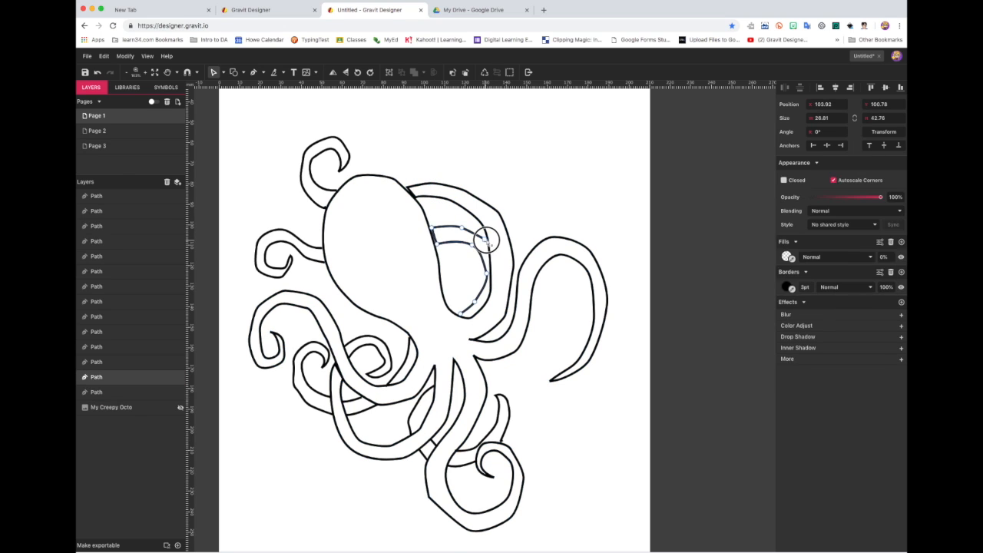
pyautogui.moveTo(472, 245); pyautogui.dragTo(472, 248)
pyautogui.moveTo(479, 252); pyautogui.dragTo(473, 231)
pyautogui.click(503, 440)
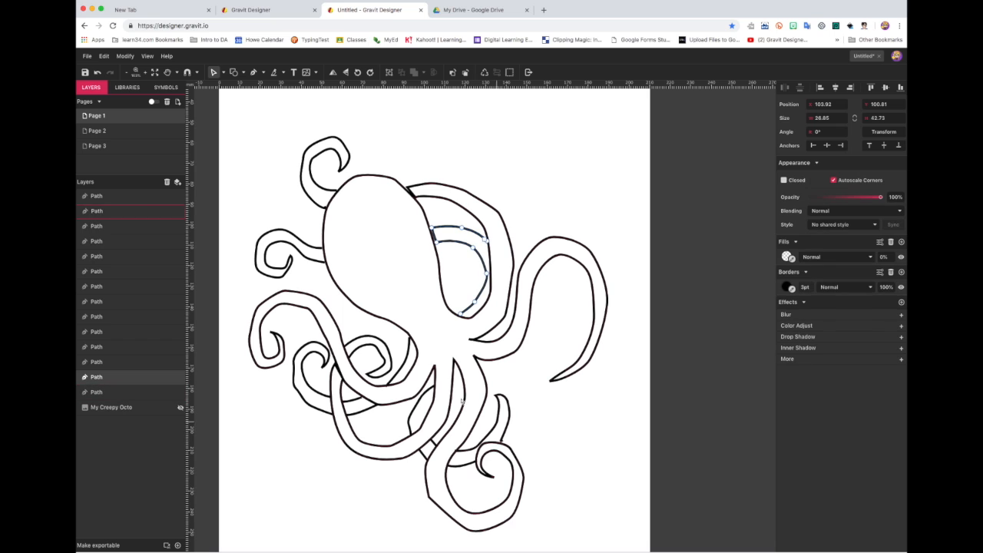
# Smooth the outer curve of the rear left tentacle and the neighbouring curled tip of the main outline
pyautogui.click(295, 374)
pyautogui.moveTo(292, 366); pyautogui.dragTo(294, 355)
pyautogui.moveTo(299, 390); pyautogui.dragTo(296, 387)
pyautogui.click(287, 349)
pyautogui.click(287, 348)
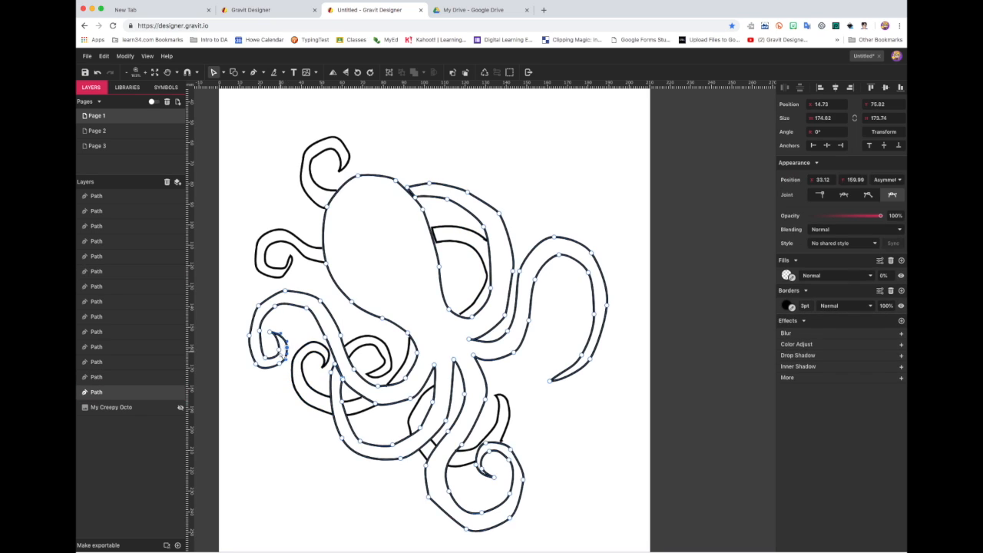
pyautogui.click(285, 337)
# Reshape the curled tentacle left of the head by its anchor points and extend its lower end to meet the head
pyautogui.click(287, 270)
pyautogui.moveTo(283, 268); pyautogui.dragTo(302, 241)
pyautogui.moveTo(290, 243); pyautogui.dragTo(290, 246)
pyautogui.moveTo(272, 244); pyautogui.dragTo(270, 243)
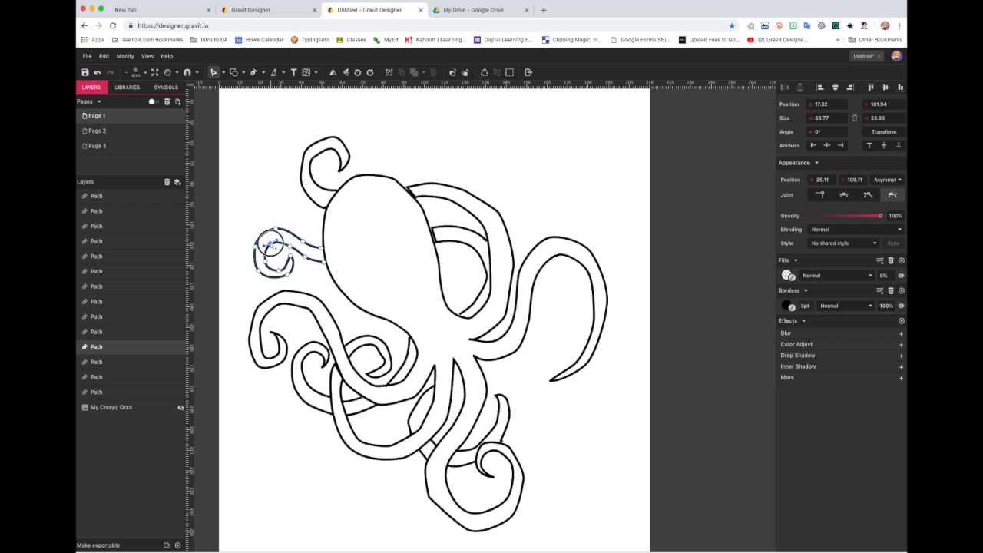
pyautogui.moveTo(324, 262); pyautogui.dragTo(324, 266)
# Adjust the main outline's anchor points where the upper-right tentacle meets the head and down the head's right side
pyautogui.click(410, 192)
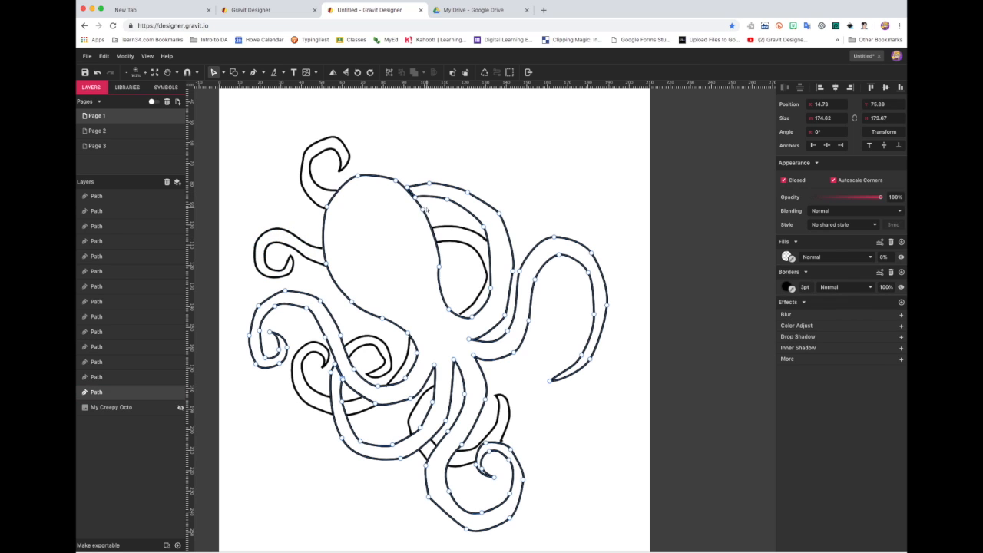
pyautogui.click(423, 205)
pyautogui.moveTo(397, 182); pyautogui.dragTo(396, 181)
pyautogui.click(440, 266)
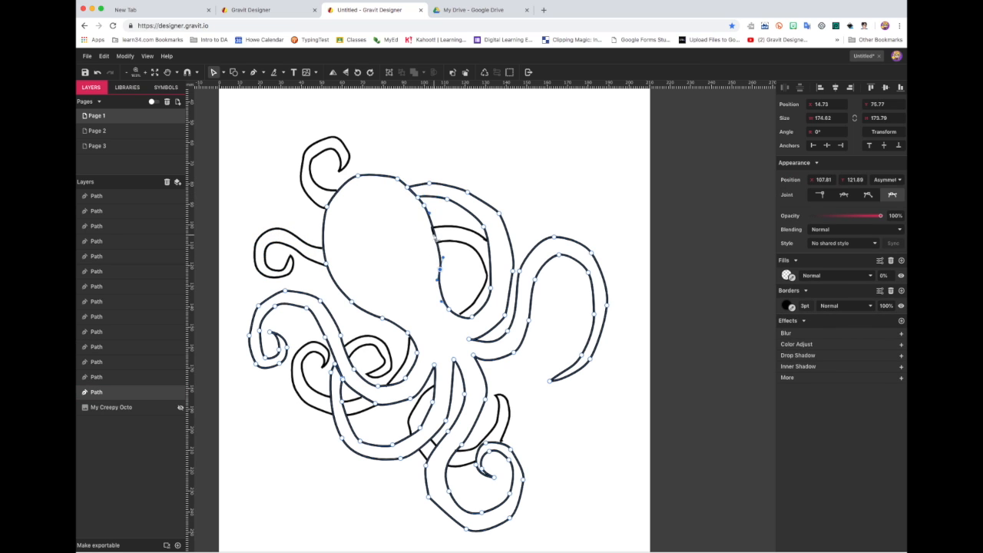
# Move the rear tentacle's end points onto the head outline, making the path about 26 by 43 mm
pyautogui.click(440, 242)
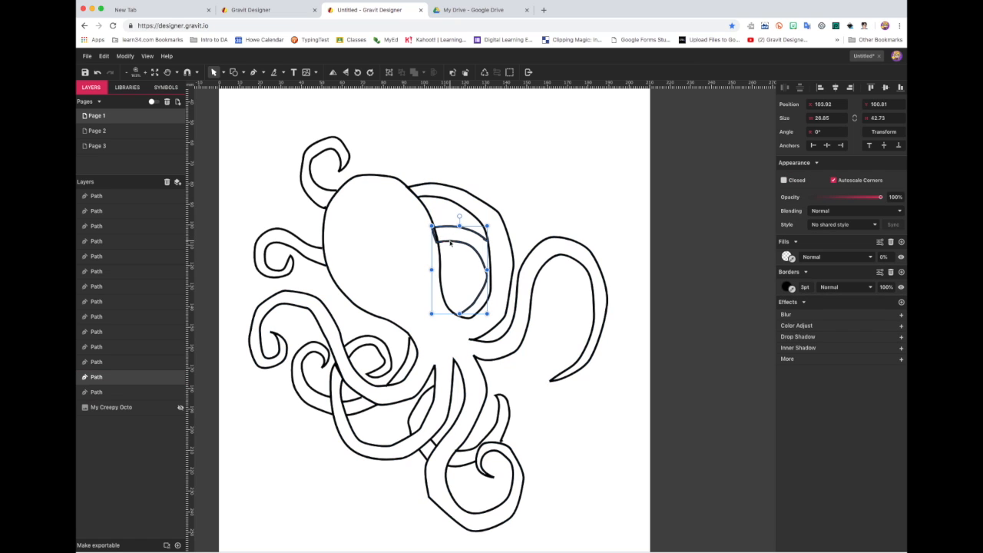
pyautogui.moveTo(433, 228); pyautogui.dragTo(439, 244)
pyautogui.click(501, 206)
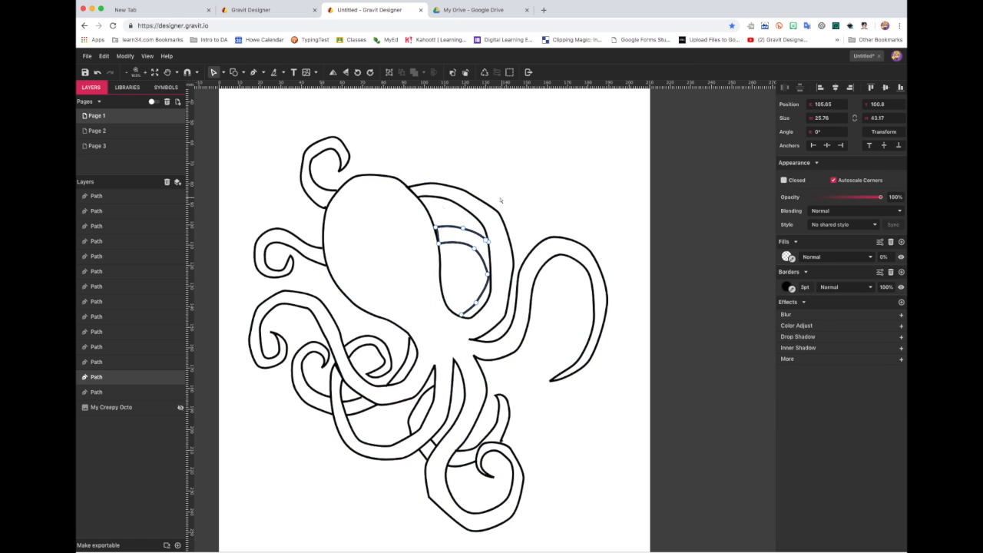
# Show the photo layer and trace the outer edge of the dark forehead band with the Pen tool, about 44 by 52 mm
pyautogui.click(182, 408)
pyautogui.click(251, 73)
pyautogui.click(345, 288)
pyautogui.moveTo(328, 253); pyautogui.dragTo(328, 246)
pyautogui.moveTo(332, 216); pyautogui.dragTo(331, 212)
pyautogui.click(350, 190)
pyautogui.click(378, 181)
pyautogui.click(401, 189)
pyautogui.moveTo(418, 212); pyautogui.dragTo(420, 217)
pyautogui.scroll(3, 215, 96)
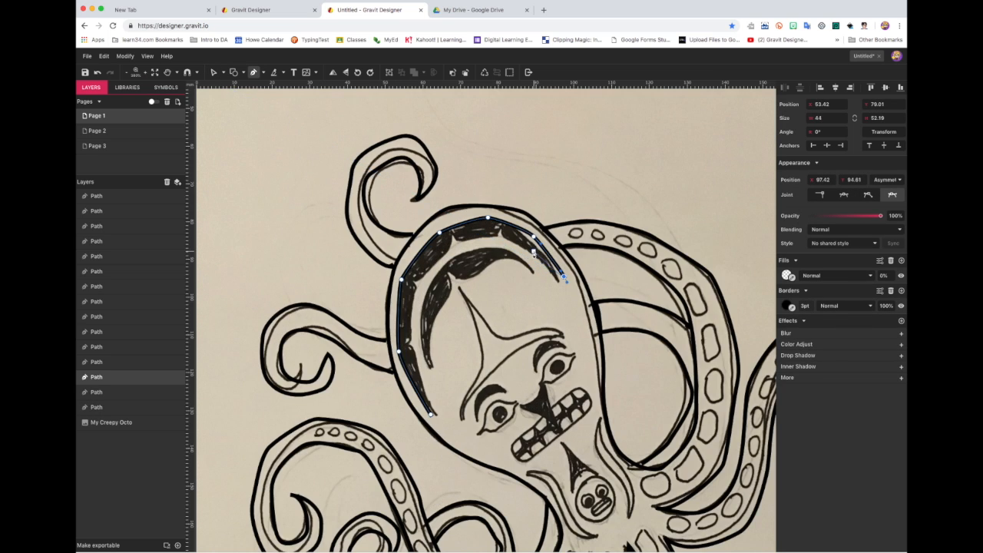
# Trace the forehead band's scalloped inner edge back to its lower end and close the shape
pyautogui.click(510, 228)
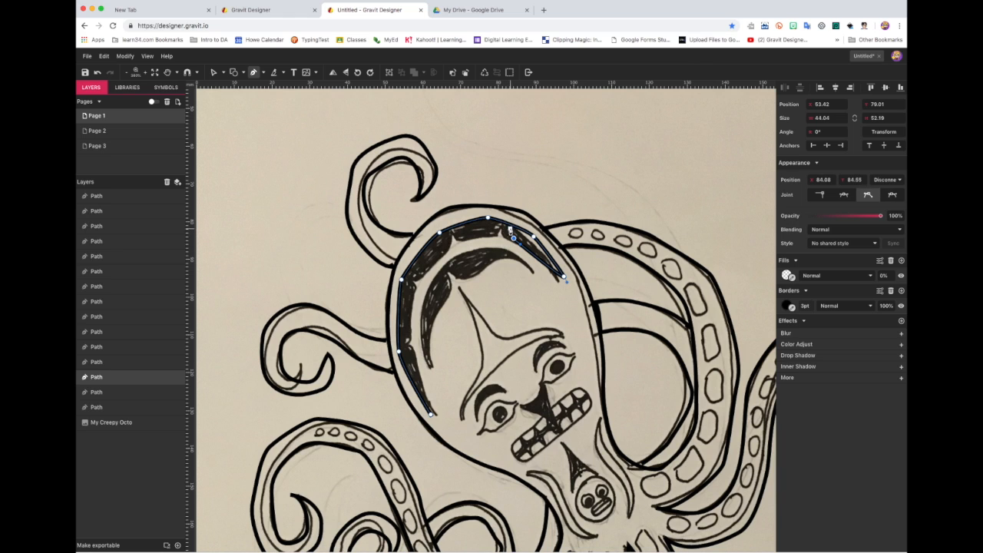
pyautogui.moveTo(501, 236); pyautogui.dragTo(447, 249)
pyautogui.click(451, 232)
pyautogui.click(407, 278)
pyautogui.moveTo(419, 280); pyautogui.dragTo(415, 293)
pyautogui.click(408, 316)
pyautogui.moveTo(411, 336); pyautogui.dragTo(415, 353)
pyautogui.click(401, 346)
pyautogui.moveTo(431, 414); pyautogui.dragTo(439, 429)
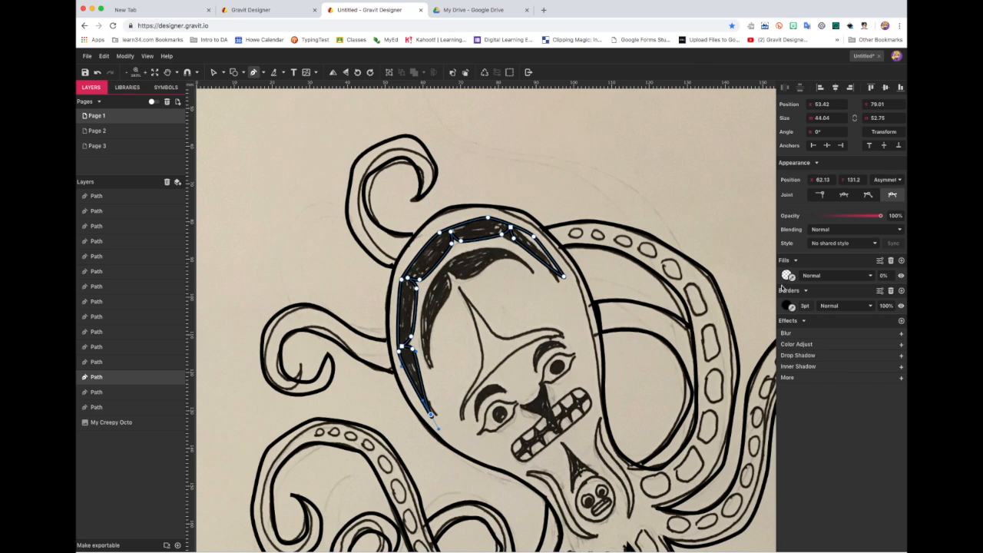
# Fill the forehead band black, set its border to 0 pt and fine-tune its inner anchor points
pyautogui.click(786, 275)
pyautogui.click(796, 419)
pyautogui.click(223, 73)
pyautogui.click(242, 86)
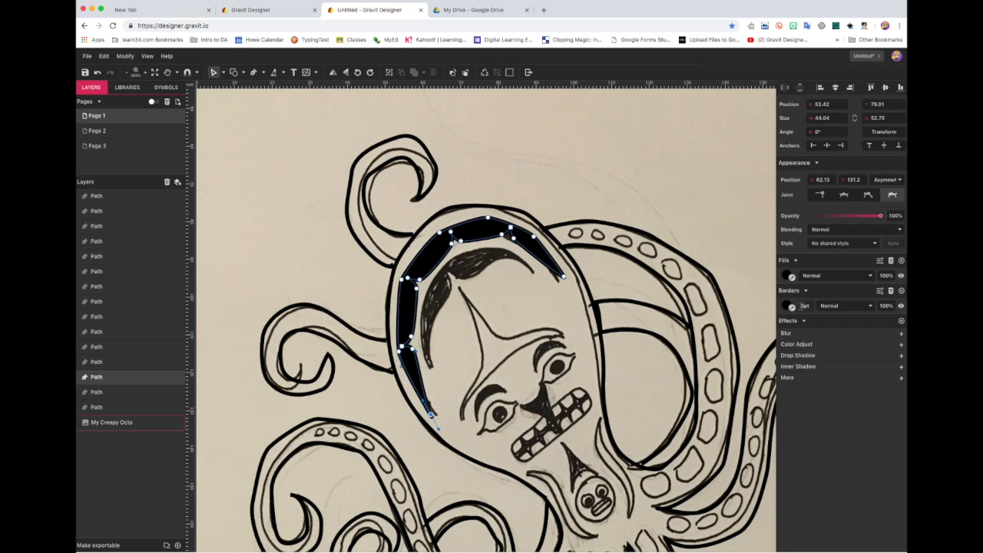
pyautogui.write('0')
pyautogui.click(415, 291)
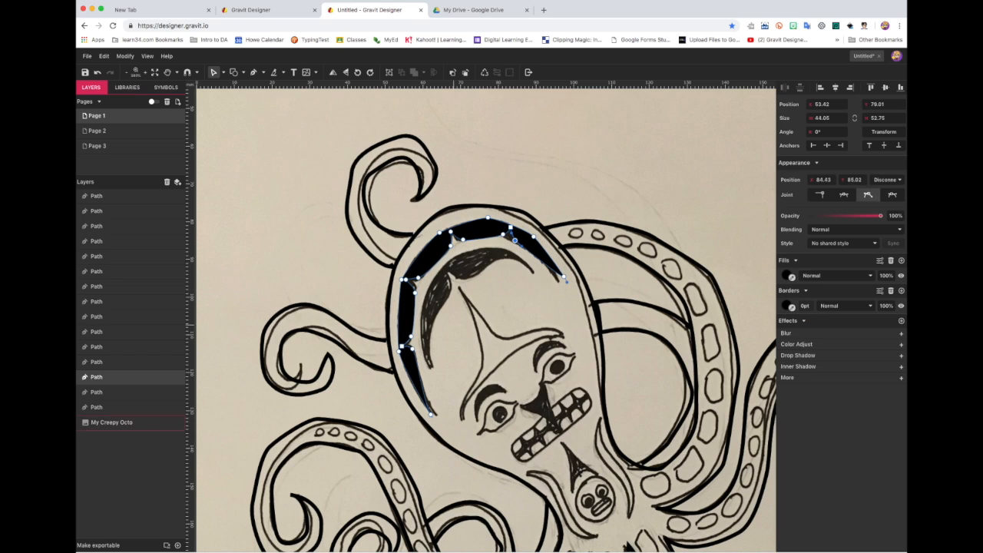
# Trace the outer edge of the smaller forehead arc, about 32 by 32 mm, and set its fill opacity to 0%
pyautogui.press('p')
pyautogui.click(428, 368)
pyautogui.moveTo(420, 315); pyautogui.dragTo(419, 301)
pyautogui.moveTo(441, 265); pyautogui.dragTo(543, 285)
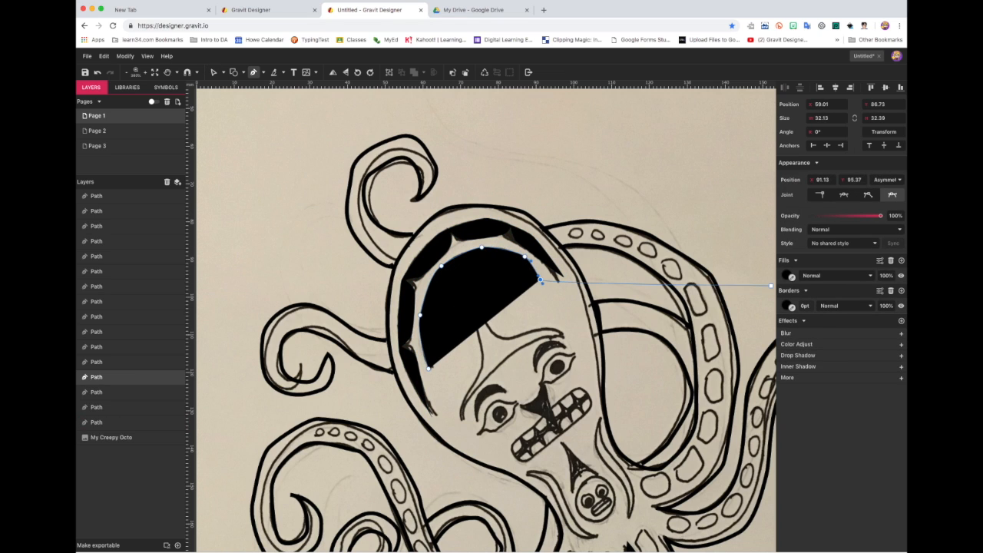
pyautogui.click(787, 275)
pyautogui.moveTo(872, 364); pyautogui.dragTo(798, 363)
pyautogui.click(213, 72)
pyautogui.click(213, 72)
# Trace the smaller arc's inner edge to close the shape and set its fill opacity to 100%
pyautogui.press('p')
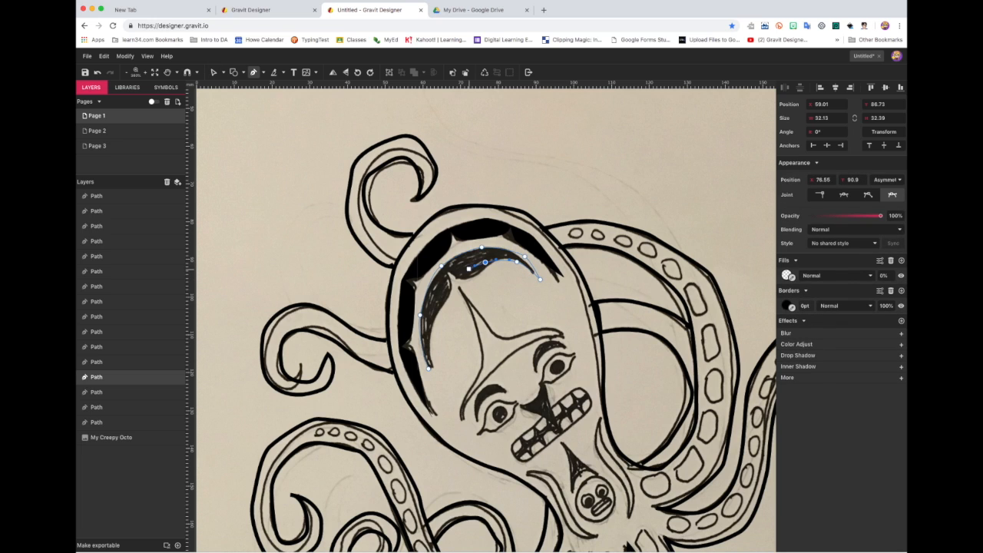
pyautogui.click(446, 269)
pyautogui.moveTo(451, 286); pyautogui.dragTo(448, 293)
pyautogui.moveTo(434, 316); pyautogui.dragTo(431, 327)
pyautogui.click(428, 368)
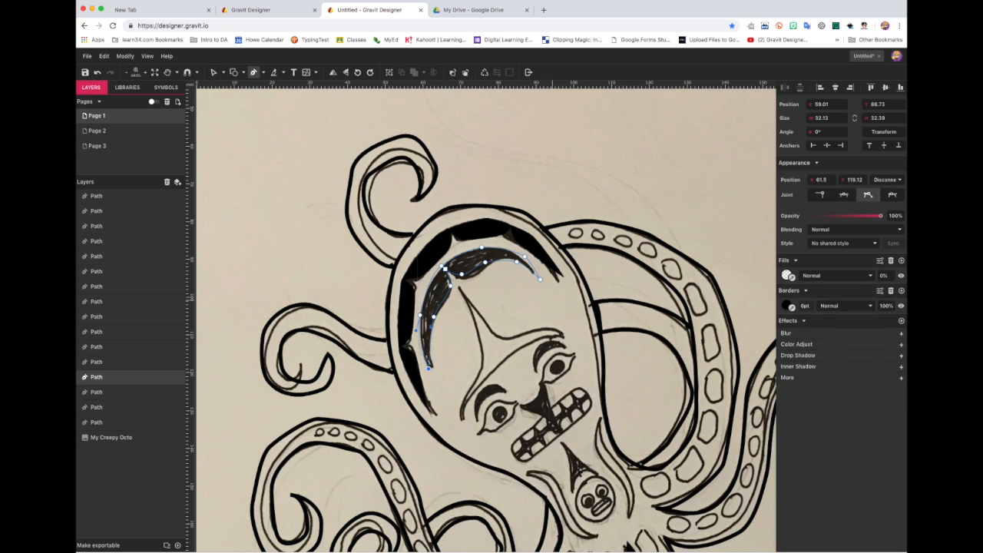
pyautogui.click(787, 276)
pyautogui.moveTo(799, 363); pyautogui.dragTo(872, 364)
pyautogui.click(213, 72)
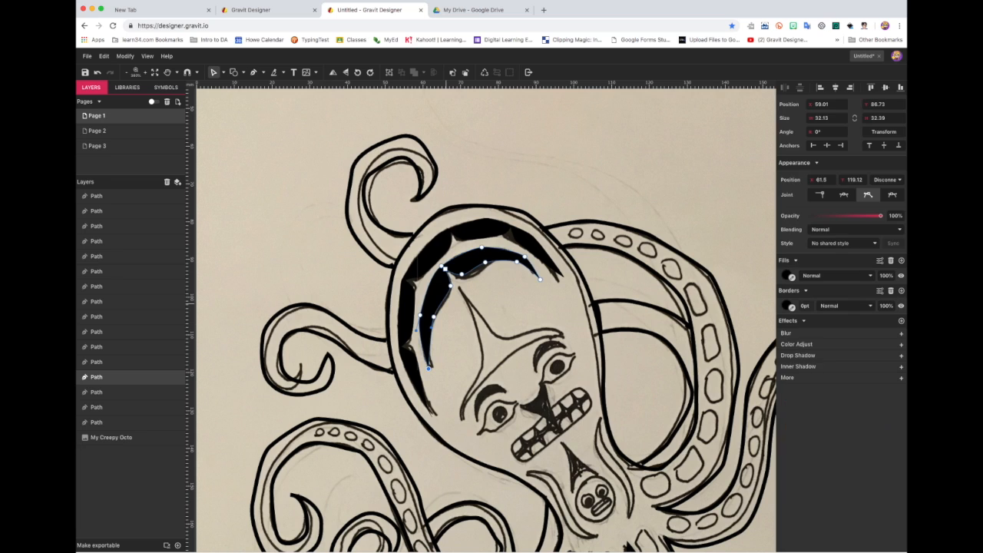
# Trace the three-pointed brow shape above the eyes as a closed black path, about 27 by 34 mm
pyautogui.press('p')
pyautogui.click(458, 288)
pyautogui.moveTo(484, 360); pyautogui.dragTo(484, 361)
pyautogui.moveTo(459, 414); pyautogui.dragTo(461, 430)
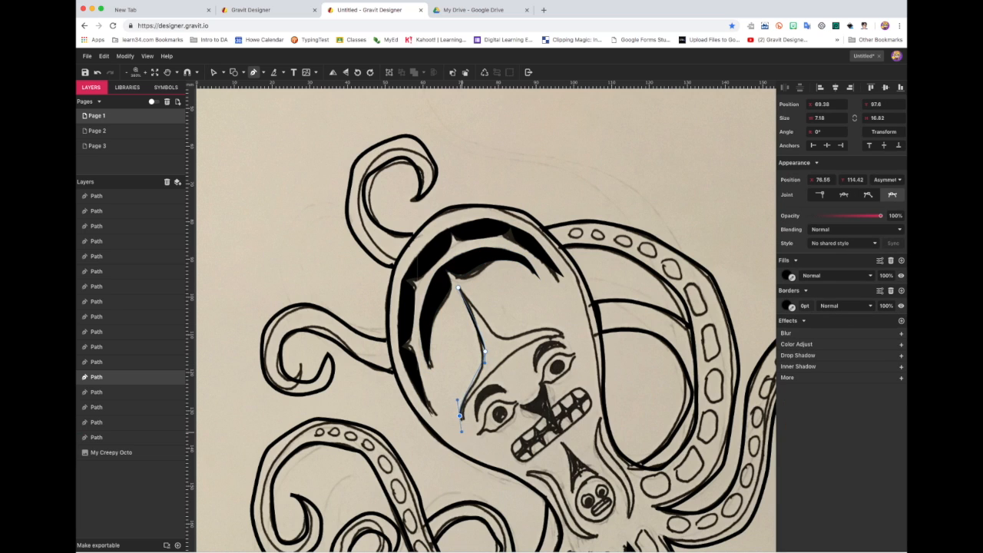
pyautogui.moveTo(498, 361); pyautogui.dragTo(491, 322)
pyautogui.click(560, 334)
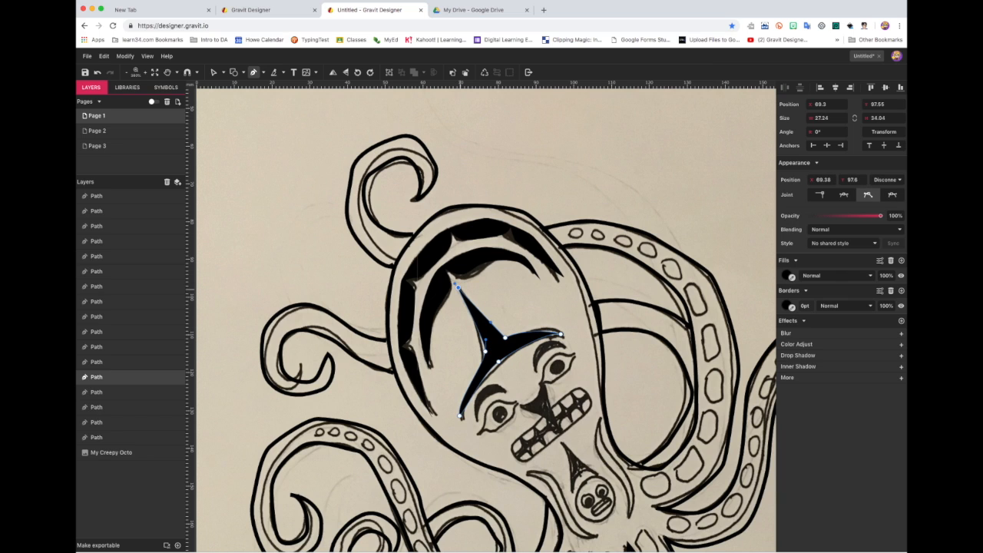
pyautogui.click(458, 287)
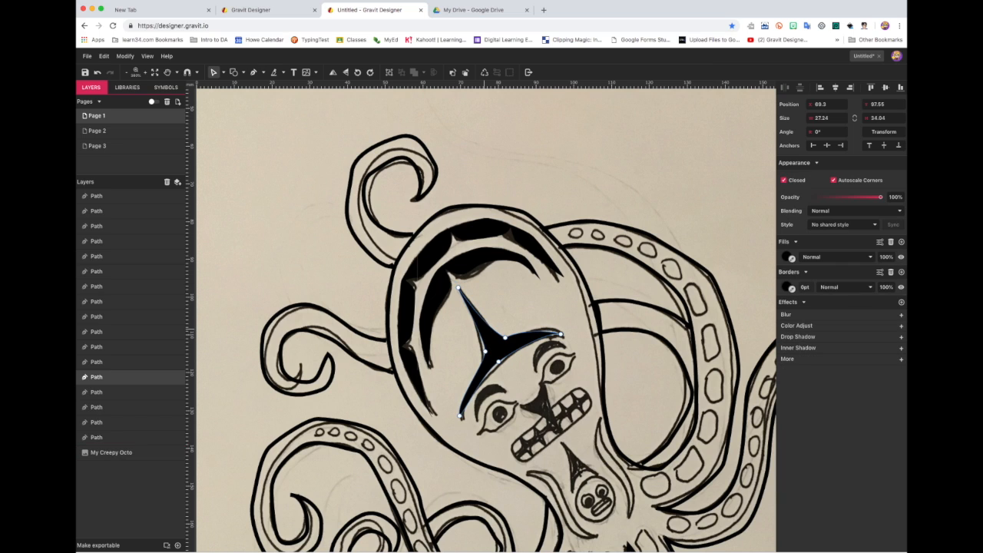
# Place an instance of the half-oval eye symbol over the face's left eye and rotate it to about 45°
pyautogui.click(166, 87)
pyautogui.moveTo(103, 180); pyautogui.dragTo(489, 371)
pyautogui.click(223, 72)
pyautogui.click(247, 89)
pyautogui.moveTo(103, 181); pyautogui.dragTo(479, 446)
pyautogui.scroll(-5, 351, 260)
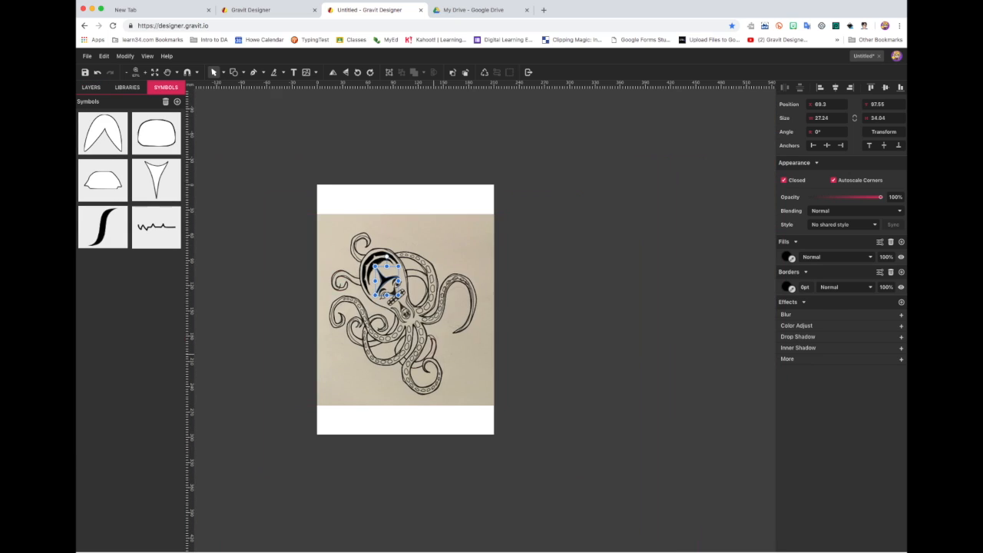
pyautogui.scroll(10, 430, 344)
pyautogui.scroll(-4, 427, 338)
pyautogui.scroll(5, 407, 315)
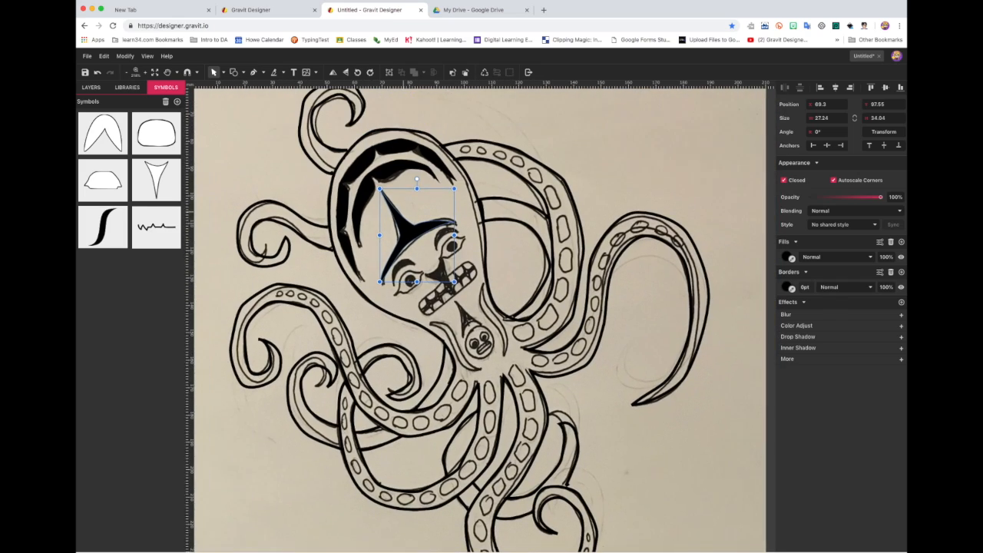
pyautogui.moveTo(103, 180); pyautogui.dragTo(267, 194)
pyautogui.moveTo(418, 283); pyautogui.dragTo(445, 273)
# Outline the eye shape with a 3 pt black border and fit copies of about 10.6 by 10.4 mm over both eyes
pyautogui.doubleClick(420, 285)
pyautogui.click(890, 272)
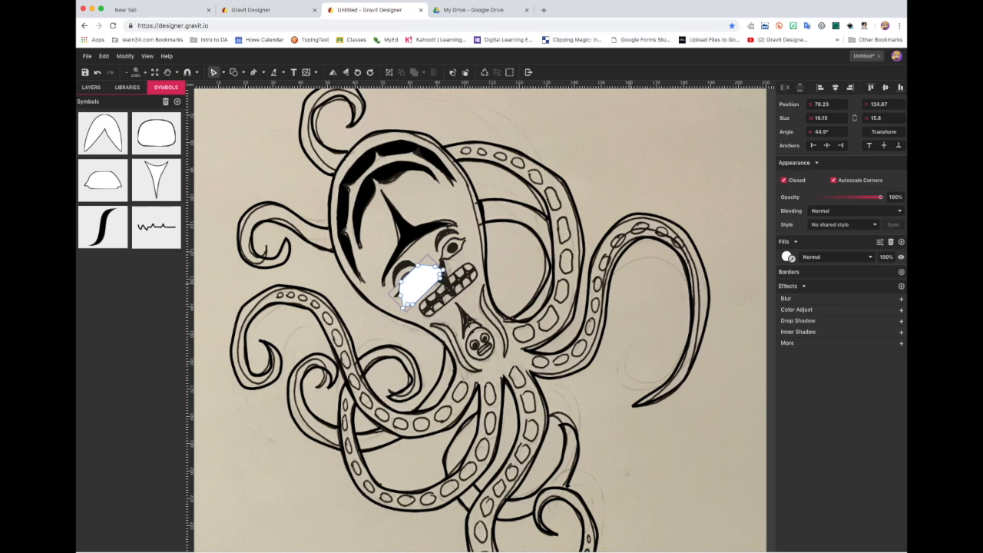
pyautogui.click(900, 271)
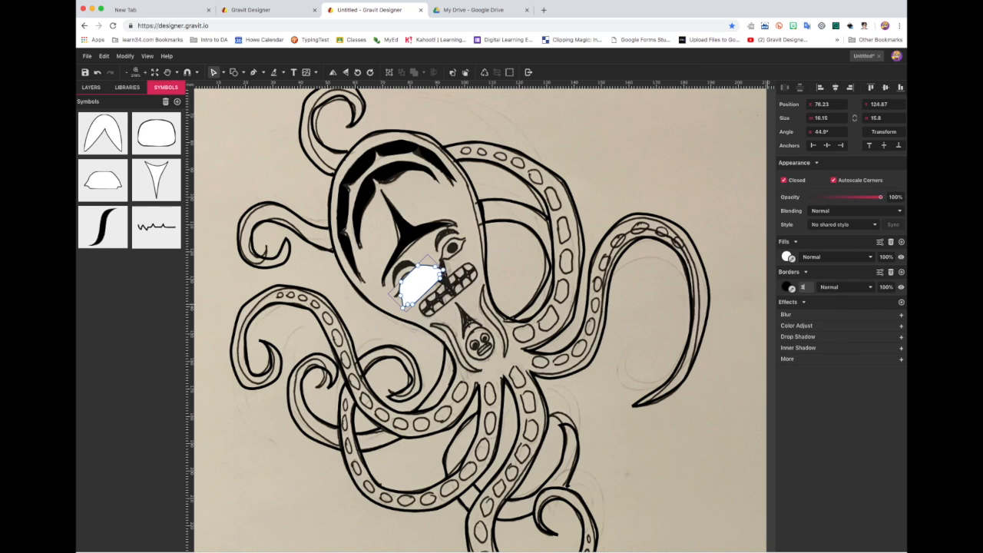
pyautogui.moveTo(445, 272); pyautogui.dragTo(428, 274)
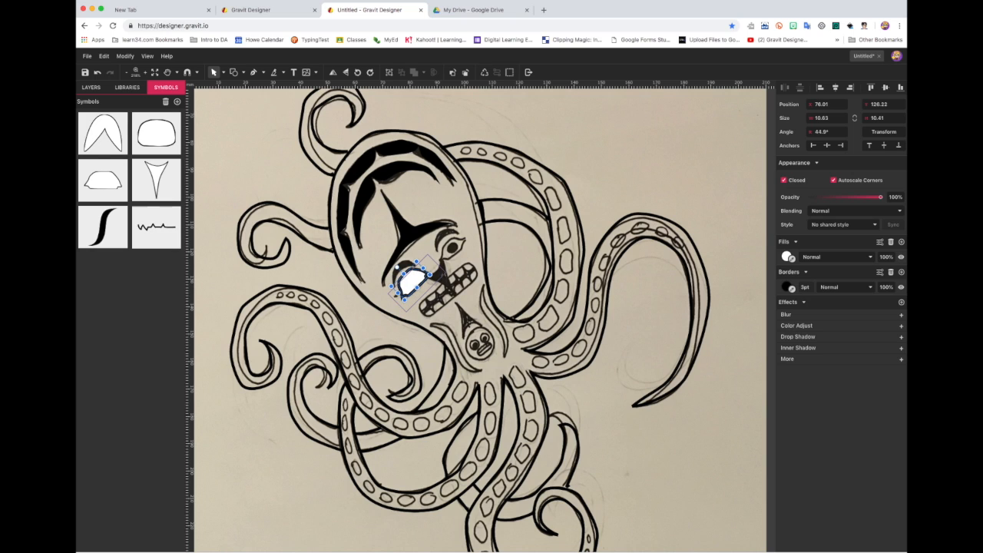
pyautogui.moveTo(414, 281); pyautogui.dragTo(455, 248)
# Draw a black pupil ellipse about 4.5 by 4.7 mm in the left eye and duplicate it in the right eye
pyautogui.click(244, 72)
pyautogui.click(261, 109)
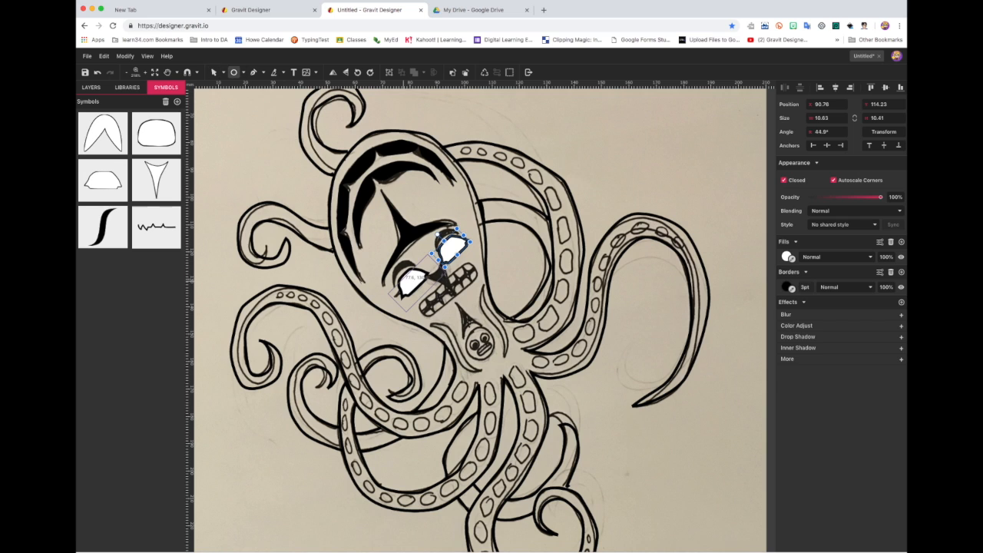
pyautogui.moveTo(403, 280); pyautogui.dragTo(416, 286)
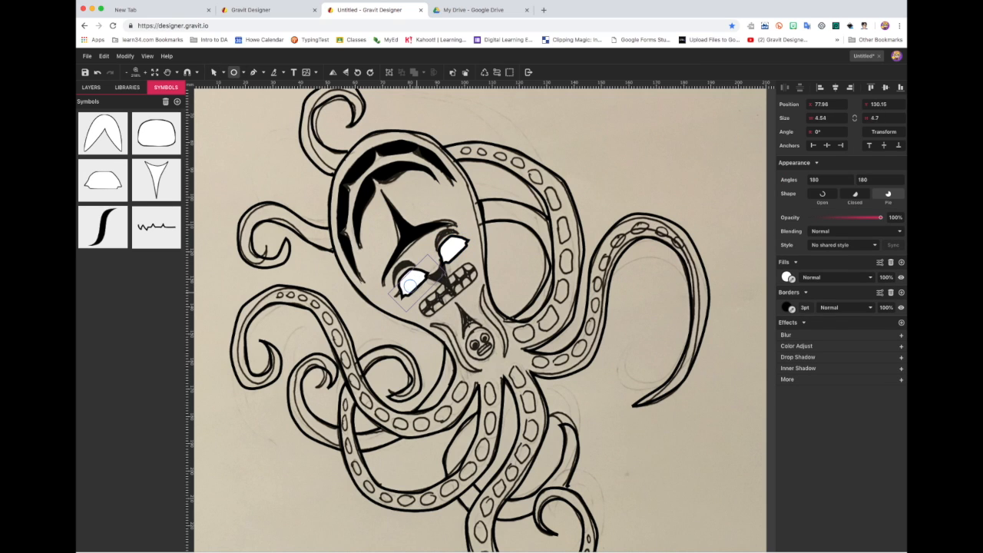
pyautogui.click(786, 277)
pyautogui.click(794, 419)
pyautogui.click(399, 288)
# Place the three-pointed triangular symbol as the nose, rotated to fit between the eyes, and fill it black
pyautogui.moveTo(156, 178); pyautogui.dragTo(463, 322)
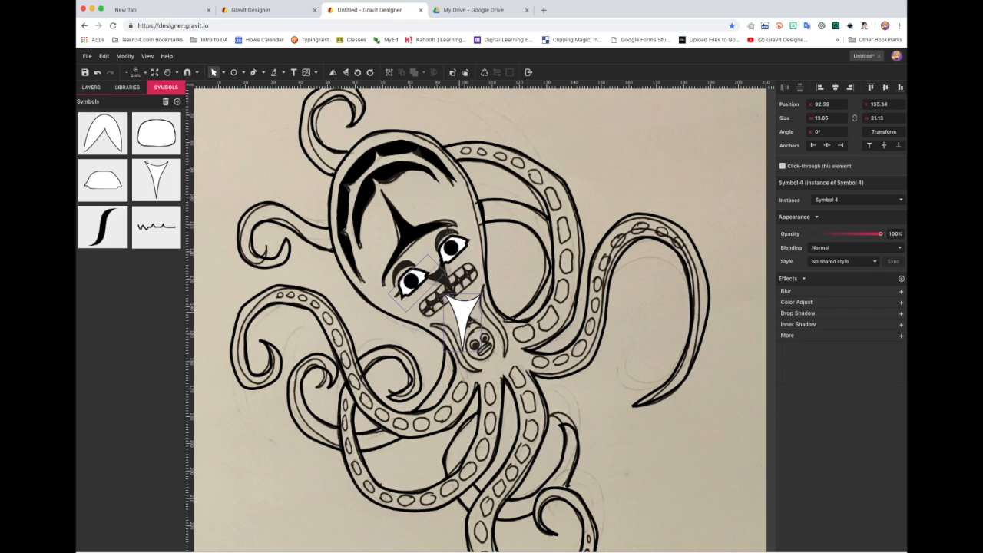
pyautogui.click(223, 72)
pyautogui.click(249, 105)
pyautogui.moveTo(463, 311); pyautogui.dragTo(451, 298)
pyautogui.moveTo(451, 271)
pyautogui.mouseDown()
pyautogui.moveTo(426, 282)
pyautogui.moveTo(454, 285)
pyautogui.moveTo(446, 299)
pyautogui.moveTo(448, 286)
pyautogui.mouseUp()
pyautogui.doubleClick(448, 284)
pyautogui.click(787, 257)
pyautogui.click(792, 399)
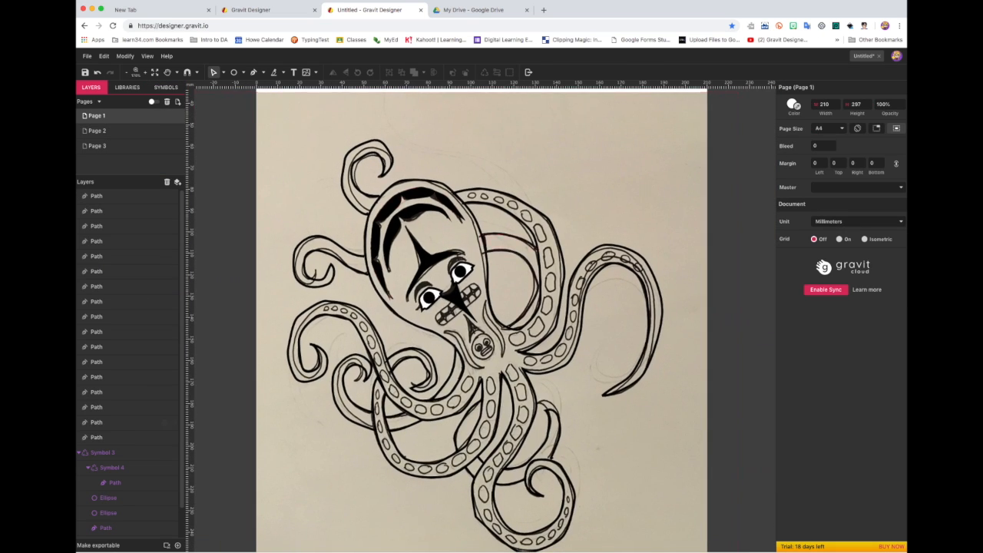
# Place the black S-curve symbol along the right side of the small lower face, scaled and rotated to match the drawing
pyautogui.click(79, 452)
pyautogui.click(178, 467)
pyautogui.click(178, 466)
pyautogui.click(166, 87)
pyautogui.moveTo(102, 226); pyautogui.dragTo(484, 336)
pyautogui.moveTo(577, 336); pyautogui.dragTo(539, 372)
pyautogui.moveTo(513, 415); pyautogui.dragTo(491, 349)
pyautogui.moveTo(462, 391); pyautogui.dragTo(496, 337)
pyautogui.moveTo(515, 299); pyautogui.dragTo(496, 293)
# Duplicate the S-curve for the left side of the small lower face, flip it and adjust its rotation to fit
pyautogui.moveTo(502, 359); pyautogui.dragTo(465, 347)
pyautogui.click(125, 56)
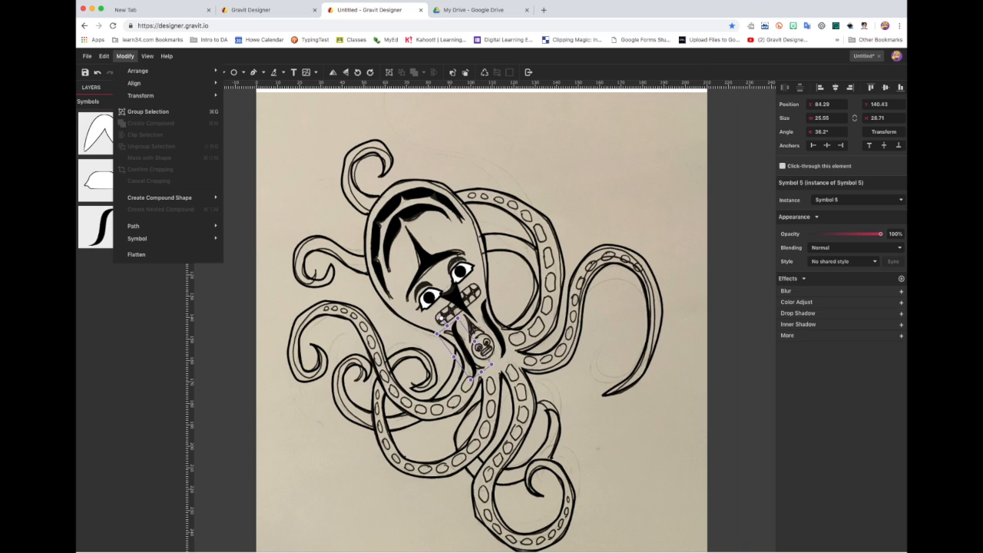
pyautogui.moveTo(145, 95)
pyautogui.click(253, 187)
pyautogui.moveTo(487, 318); pyautogui.dragTo(440, 318)
pyautogui.moveTo(480, 361); pyautogui.dragTo(474, 325)
# Reshape the nose by its anchor points so the upper corners meet both eyes and its body follows the drawing
pyautogui.click(430, 265)
pyautogui.click(498, 330)
pyautogui.click(223, 72)
pyautogui.click(244, 99)
pyautogui.click(455, 296)
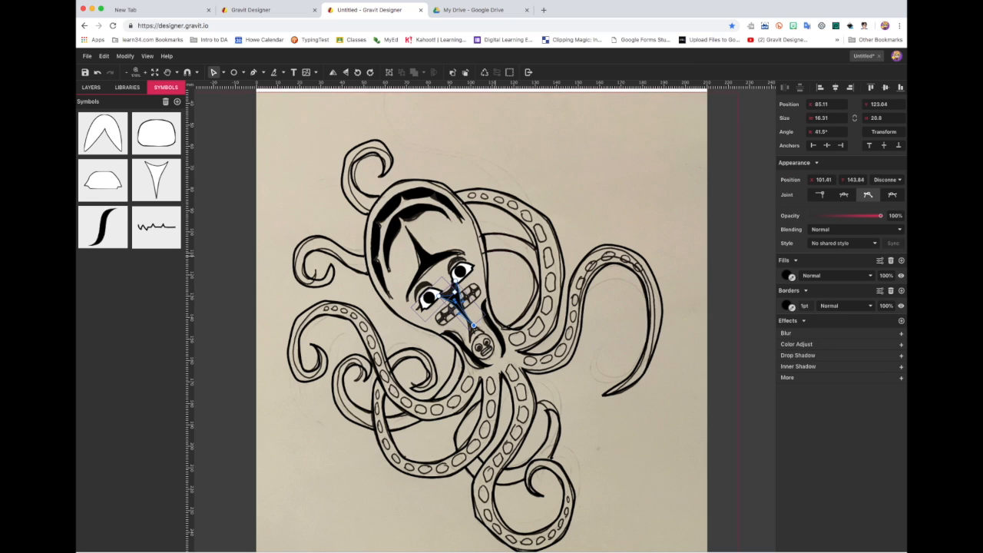
pyautogui.scroll(5, 495, 252)
pyautogui.scroll(-1, 495, 252)
pyautogui.moveTo(372, 343); pyautogui.dragTo(378, 342)
pyautogui.moveTo(406, 316); pyautogui.dragTo(405, 318)
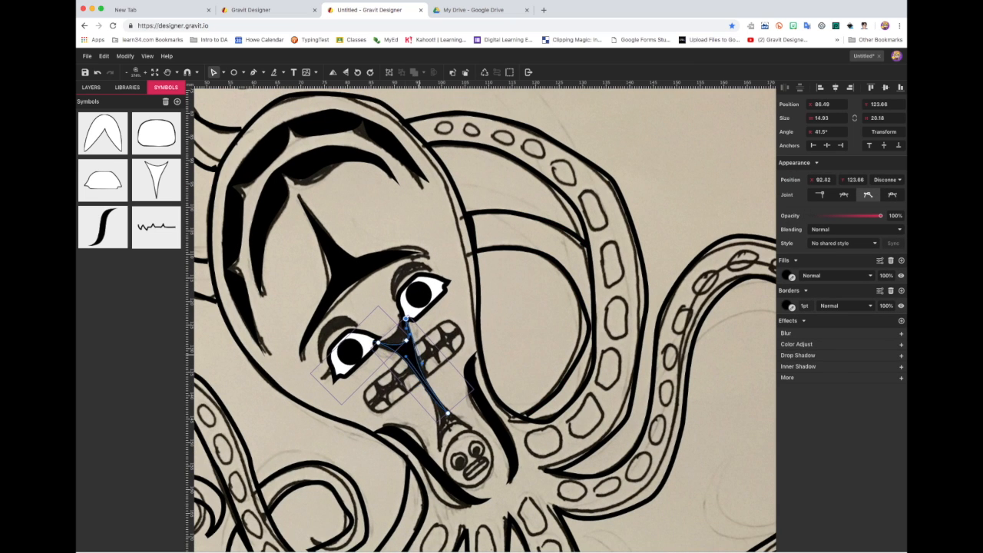
pyautogui.moveTo(413, 374); pyautogui.dragTo(399, 338)
pyautogui.click(370, 252)
# Trace the mouth as a closed, rounded shape about 20 by 19 mm with a white fill
pyautogui.scroll(-4, 371, 251)
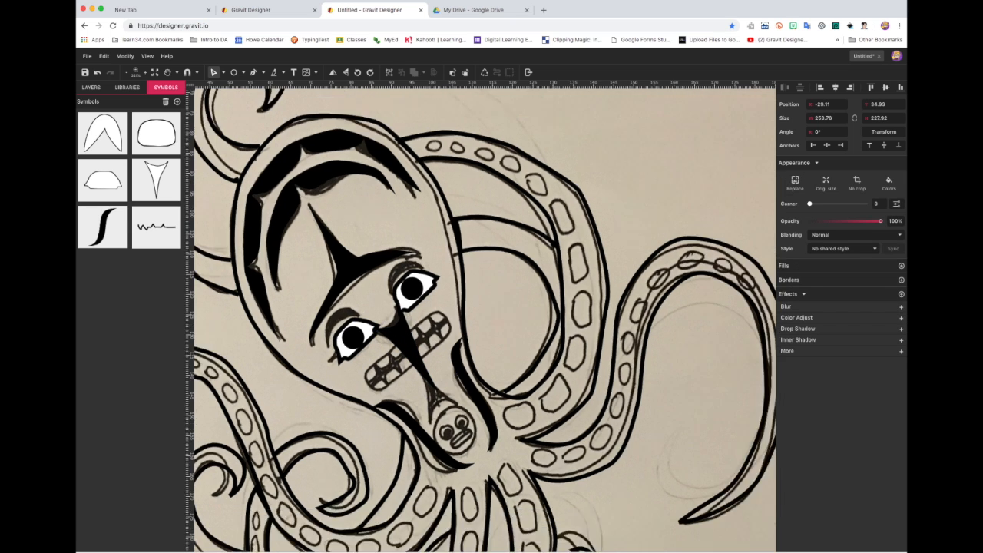
pyautogui.click(427, 304)
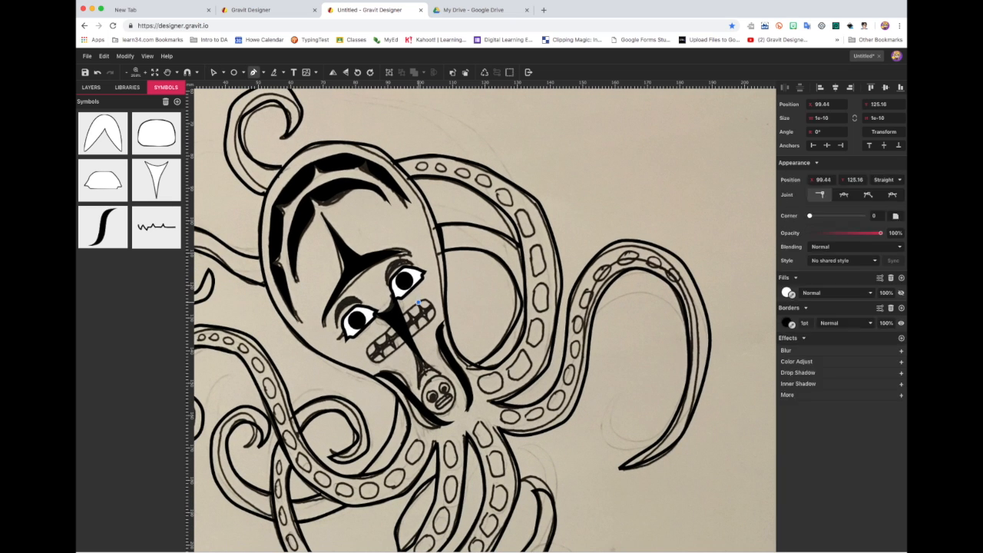
pyautogui.moveTo(384, 359); pyautogui.dragTo(365, 353)
pyautogui.moveTo(370, 344); pyautogui.dragTo(373, 342)
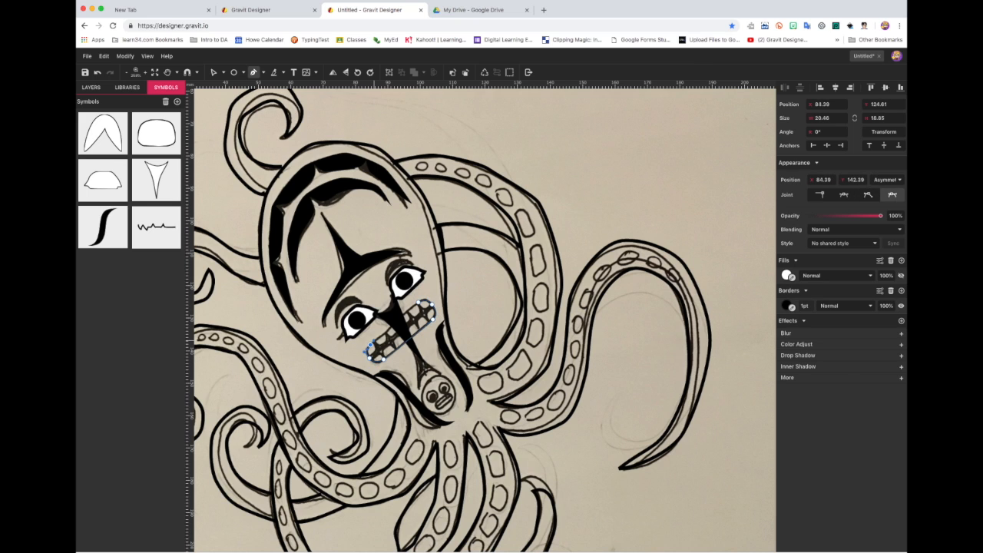
pyautogui.click(419, 303)
# Fill the mouth with four scaled-down zigzag symbols as teeth, rotated 42° in the upper row and turned around in the lower row
pyautogui.moveTo(155, 226); pyautogui.dragTo(490, 352)
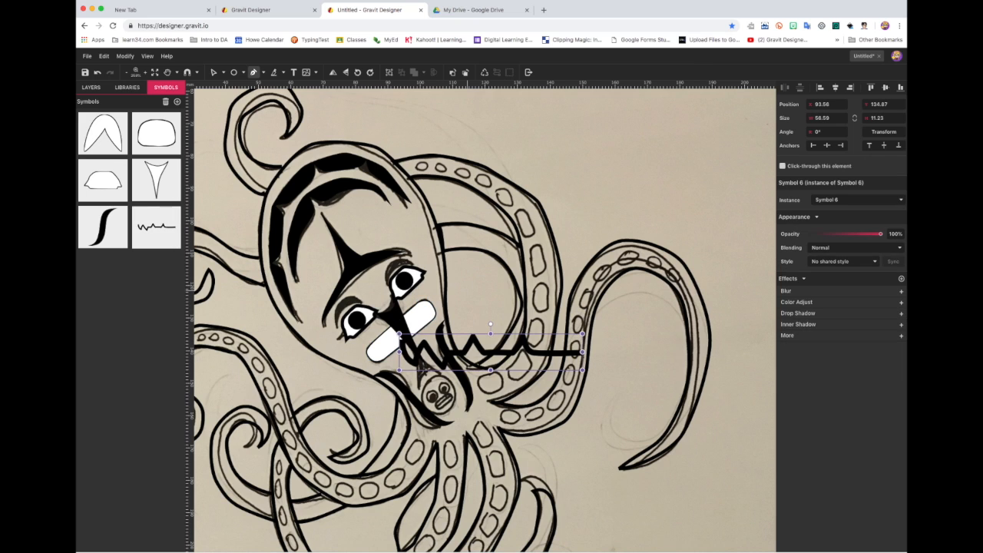
pyautogui.moveTo(582, 333); pyautogui.dragTo(409, 332)
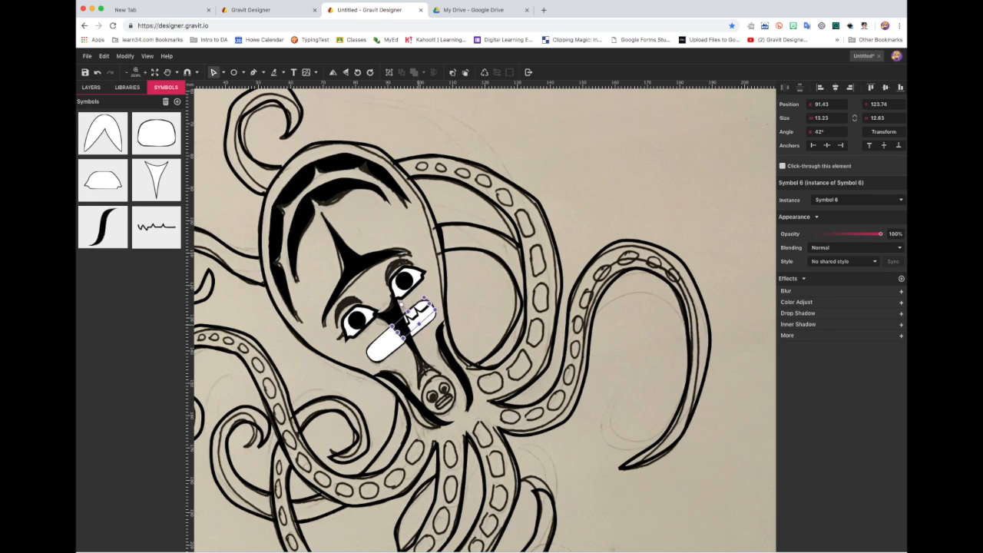
pyautogui.moveTo(416, 316); pyautogui.dragTo(387, 339)
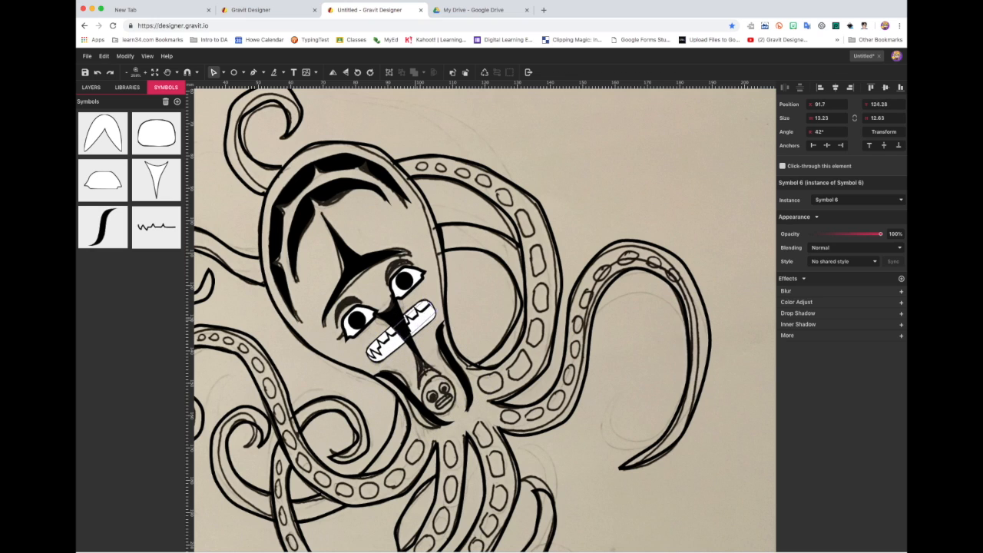
pyautogui.moveTo(416, 320); pyautogui.dragTo(421, 321)
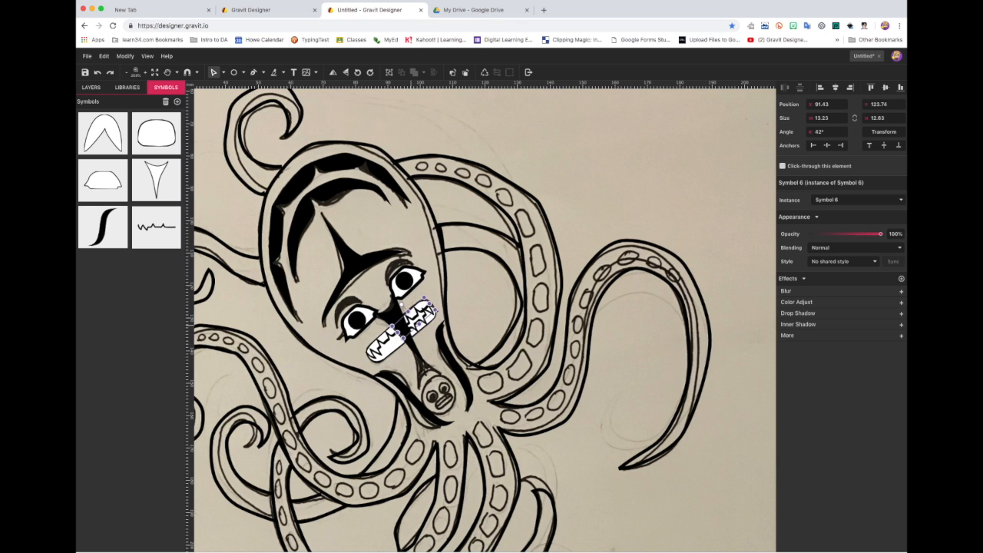
pyautogui.moveTo(429, 318); pyautogui.dragTo(403, 356)
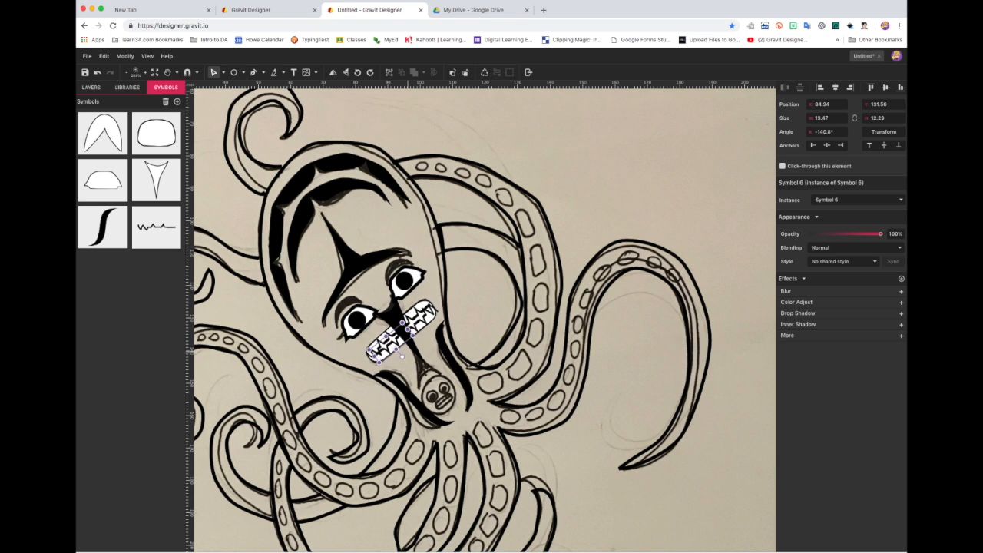
# Nudge the nose symbol slightly to the right over the mouth
pyautogui.scroll(5, 445, 277)
pyautogui.click(343, 355)
pyautogui.press('Right')
pyautogui.press('Right')
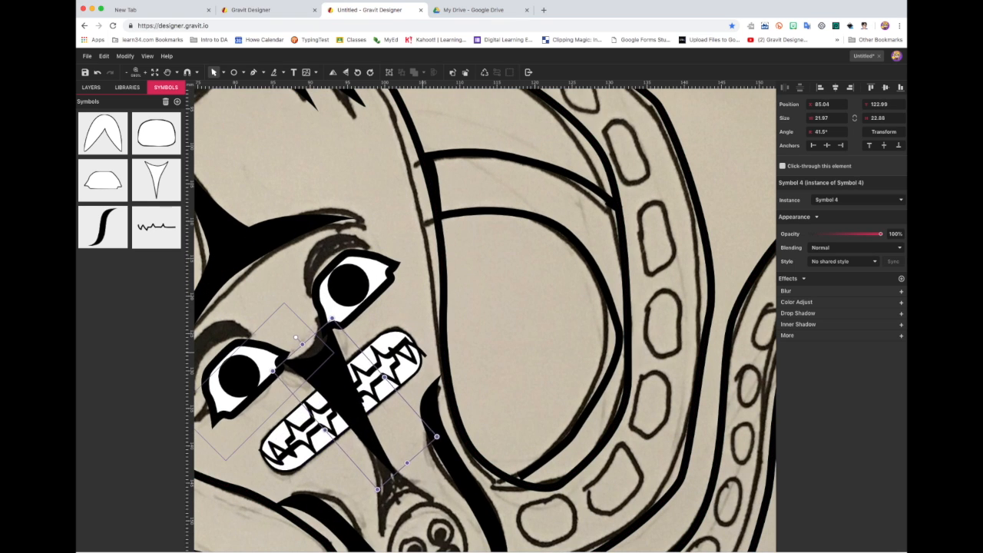
# Look through the octopus's layers on Page 1 to identify the paths and symbols that form the nose, eyes and teeth
pyautogui.click(91, 88)
pyautogui.click(106, 211)
pyautogui.click(103, 195)
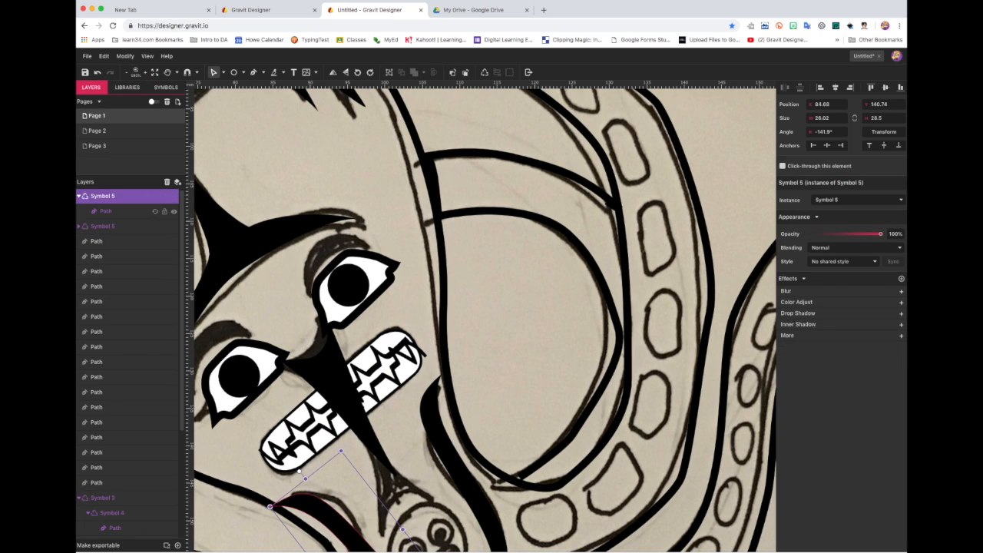
pyautogui.click(106, 211)
pyautogui.click(103, 225)
pyautogui.click(96, 256)
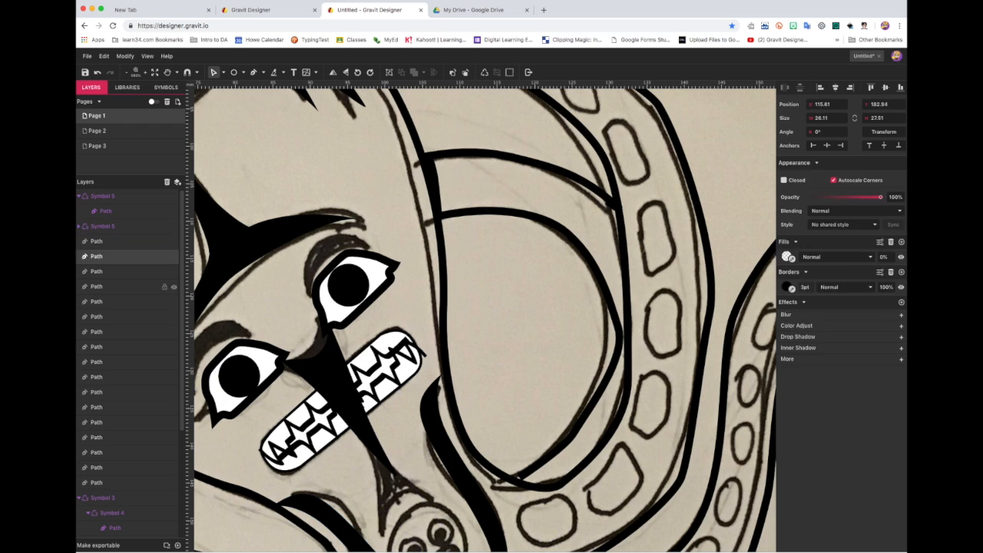
pyautogui.click(112, 512)
pyautogui.click(114, 527)
pyautogui.scroll(-10, 370, 360)
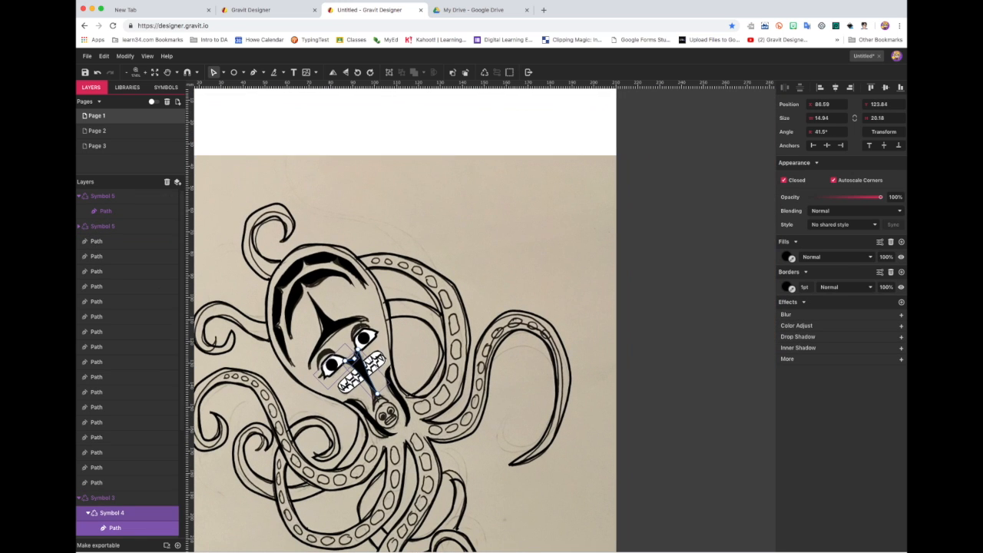
pyautogui.click(103, 196)
pyautogui.click(78, 196)
pyautogui.click(78, 211)
pyautogui.click(79, 211)
pyautogui.click(103, 211)
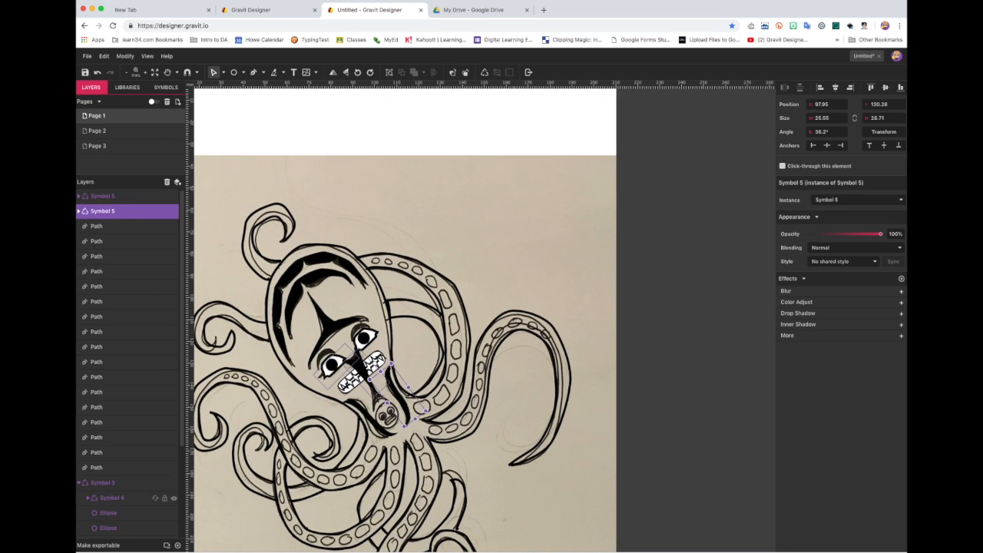
pyautogui.click(103, 482)
pyautogui.click(78, 482)
pyautogui.click(103, 497)
pyautogui.scroll(8, 298, 416)
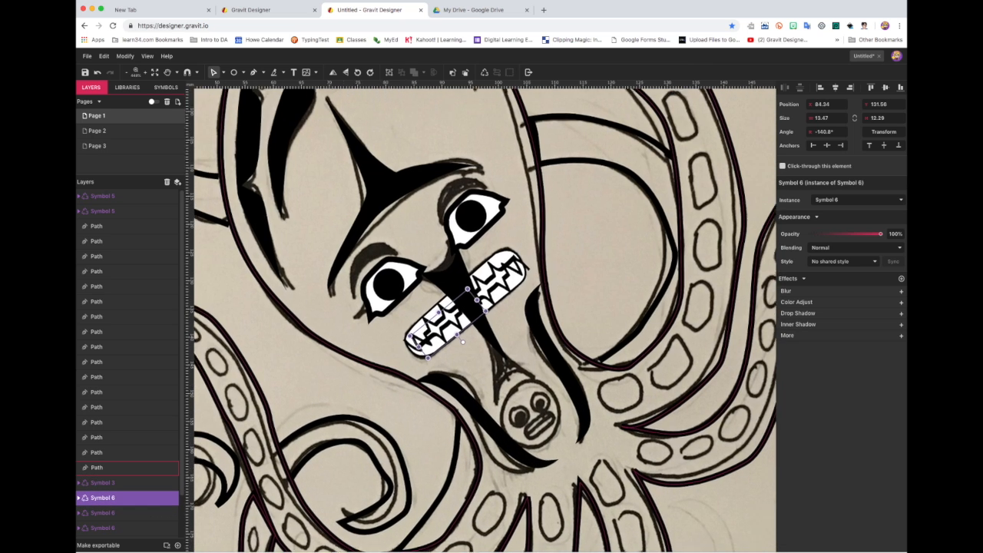
pyautogui.hscroll(1, 297, 416)
pyautogui.click(102, 513)
pyautogui.click(78, 483)
pyautogui.click(112, 497)
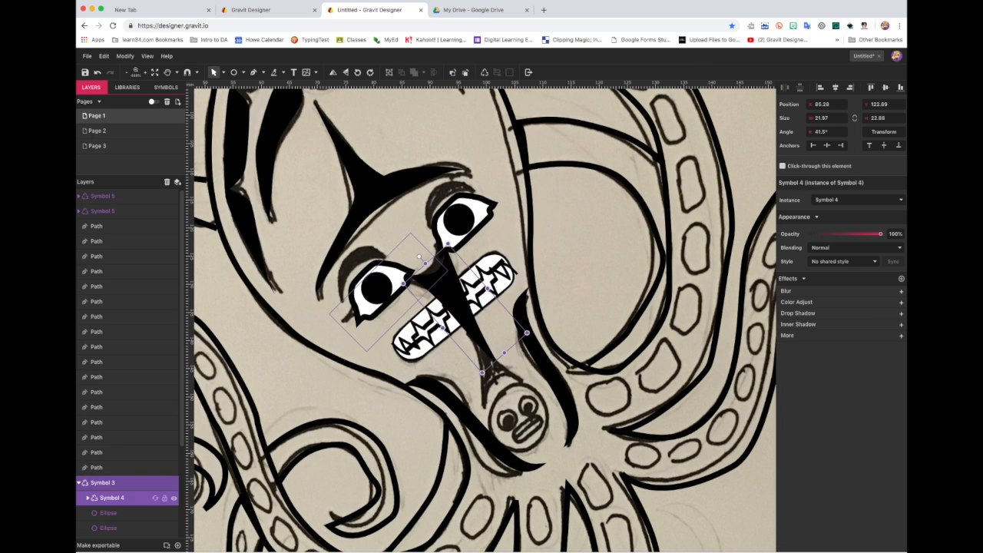
# Pull the outer end anchor of the lower zigzag tooth path near the mouth's upper-right end inside the mouth outline
pyautogui.scroll(-3, 111, 498)
pyautogui.click(103, 466)
pyautogui.click(78, 466)
pyautogui.doubleClick(106, 482)
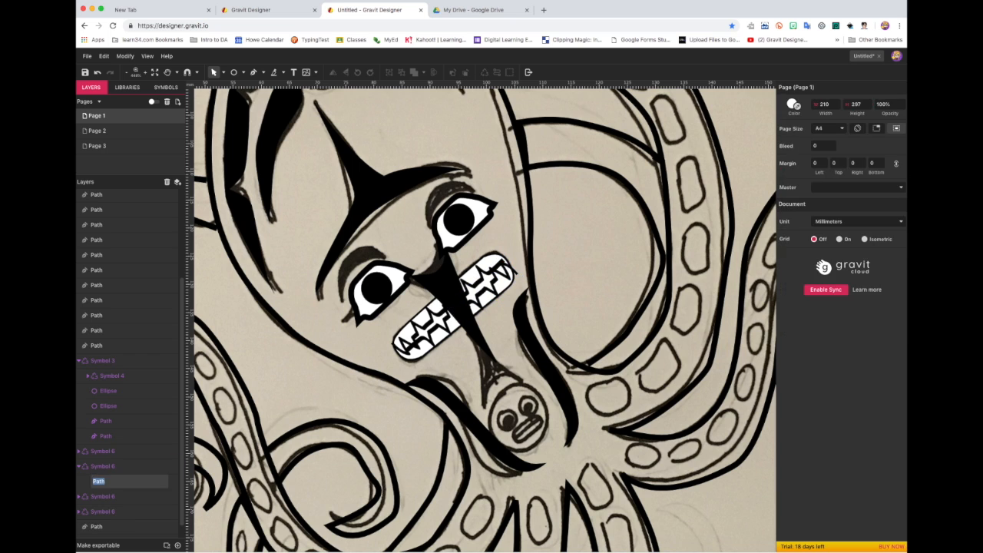
pyautogui.click(106, 482)
pyautogui.click(224, 73)
pyautogui.click(245, 101)
pyautogui.scroll(5, 555, 243)
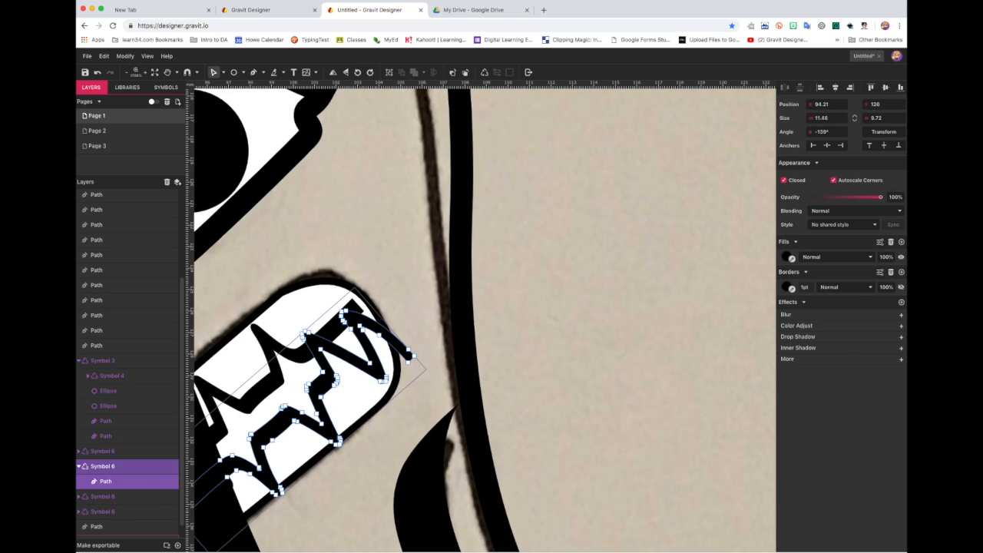
pyautogui.click(409, 350)
pyautogui.moveTo(413, 357); pyautogui.dragTo(398, 351)
pyautogui.press('Escape')
pyautogui.press('Escape')
# Hide the My Creepy Octo reference image so only the traced artwork shows
pyautogui.scroll(-5, 463, 284)
pyautogui.hscroll(-1, 365, 311)
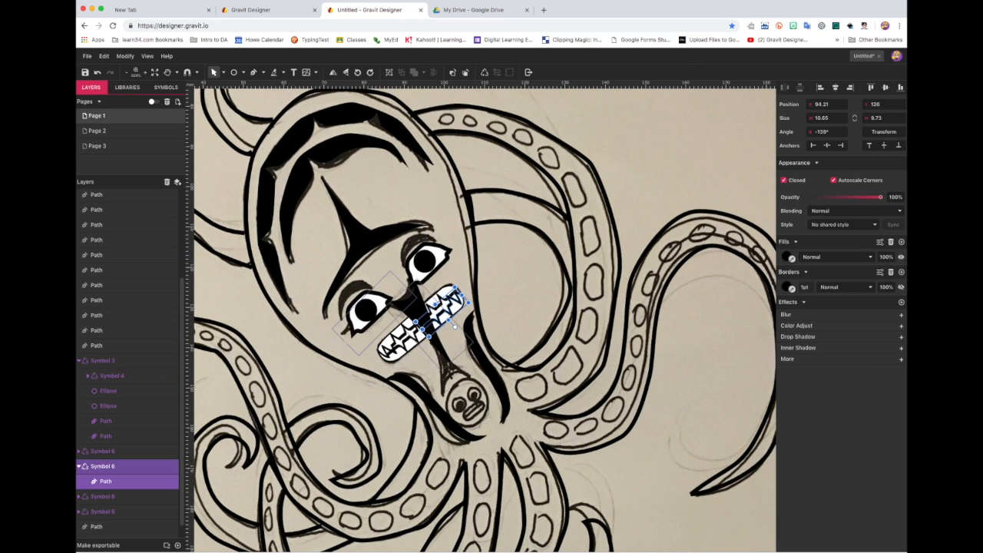
pyautogui.click(79, 360)
pyautogui.click(173, 527)
pyautogui.scroll(-5, 416, 398)
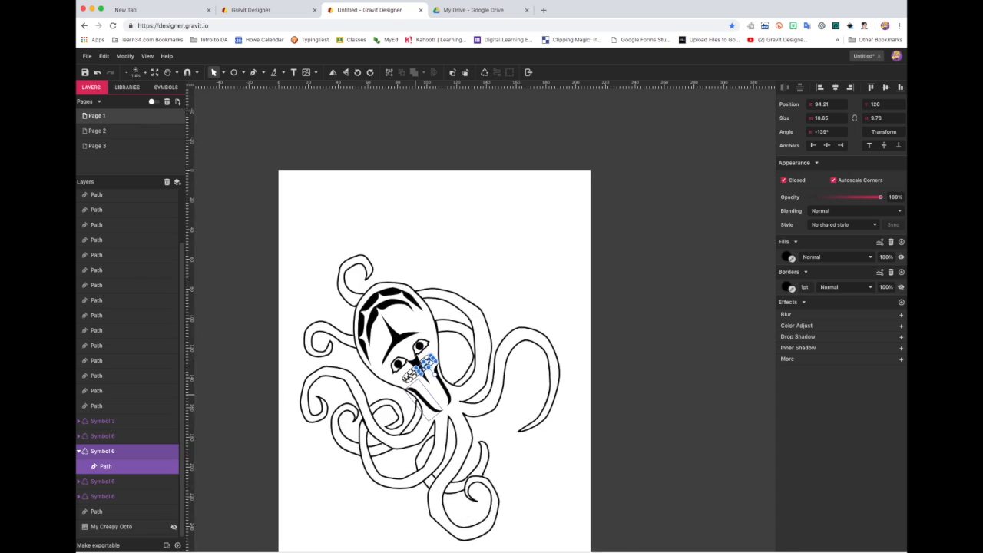
pyautogui.scroll(1, 416, 397)
pyautogui.scroll(-2, 416, 397)
pyautogui.click(607, 261)
pyautogui.scroll(5, 461, 257)
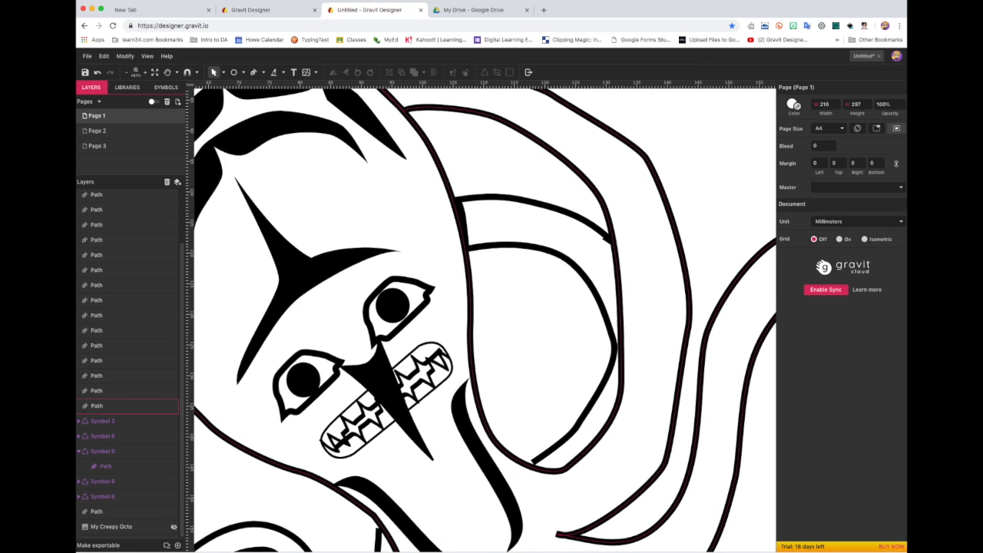
# Enlarge the nose to about 15.5 by 24 mm and adjust its position between the eyes and over the mouth
pyautogui.click(387, 388)
pyautogui.doubleClick(388, 389)
pyautogui.moveTo(379, 430); pyautogui.dragTo(361, 450)
pyautogui.moveTo(425, 388); pyautogui.dragTo(453, 368)
pyautogui.moveTo(390, 393); pyautogui.dragTo(388, 396)
pyautogui.moveTo(350, 482); pyautogui.dragTo(355, 477)
pyautogui.click(459, 468)
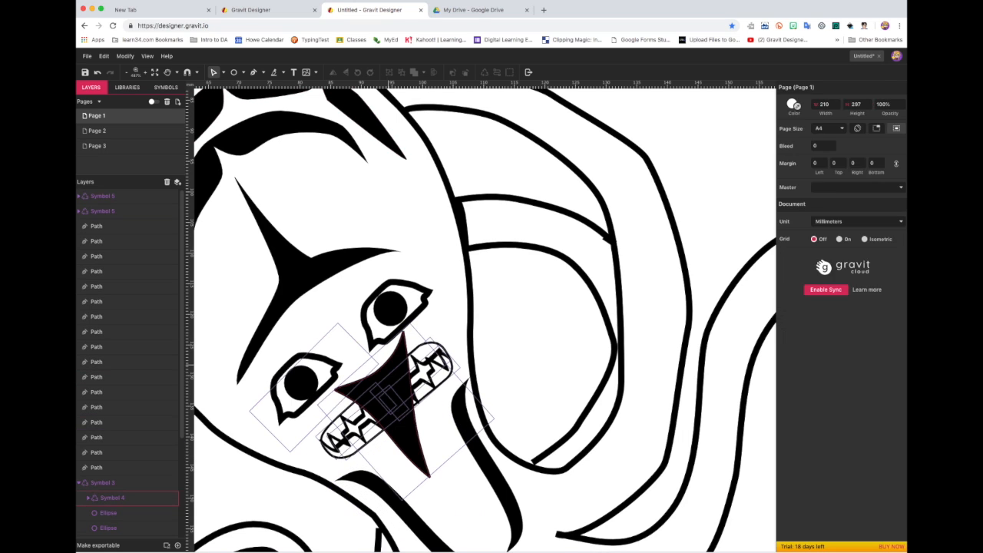
# Check the face symbols in the layer list to tell the eye, nose and teeth instances apart
pyautogui.click(112, 497)
pyautogui.click(108, 483)
pyautogui.click(112, 497)
pyautogui.click(107, 483)
pyautogui.click(79, 483)
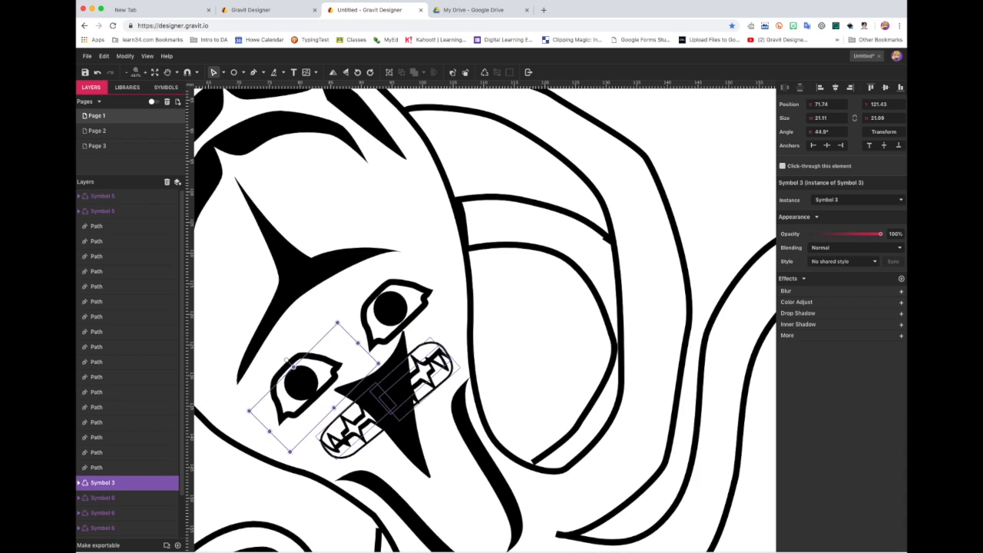
pyautogui.click(107, 436)
pyautogui.click(107, 483)
pyautogui.click(108, 497)
pyautogui.click(108, 513)
pyautogui.click(108, 528)
pyautogui.click(108, 483)
pyautogui.click(108, 212)
pyautogui.click(107, 197)
# Move the nose's lower tip anchor up and to the right, making the nose about 17.7 by 22 mm
pyautogui.click(79, 483)
pyautogui.click(112, 497)
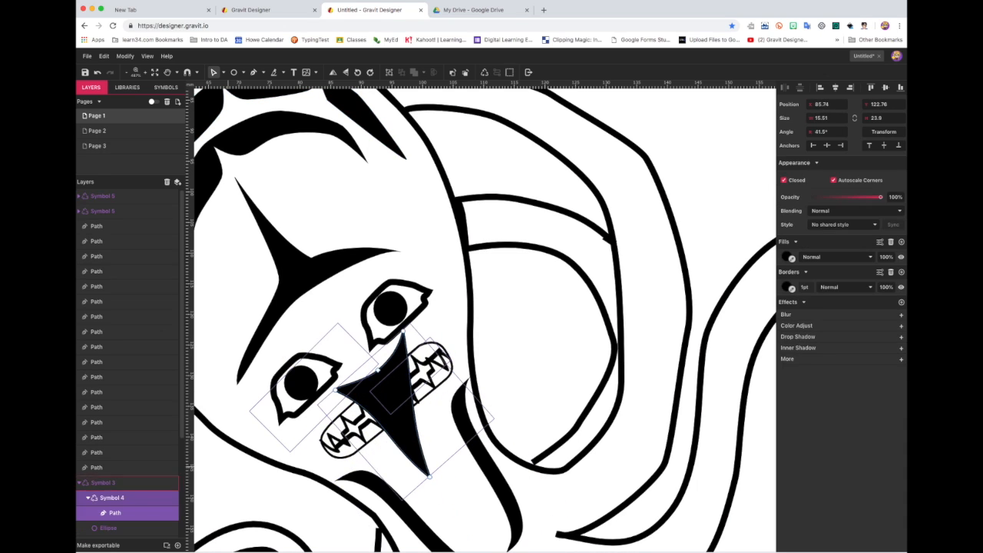
pyautogui.doubleClick(112, 498)
pyautogui.press('Escape')
pyautogui.click(115, 513)
pyautogui.moveTo(430, 476); pyautogui.dragTo(443, 465)
pyautogui.click(89, 498)
pyautogui.click(79, 483)
pyautogui.scroll(-2, 116, 482)
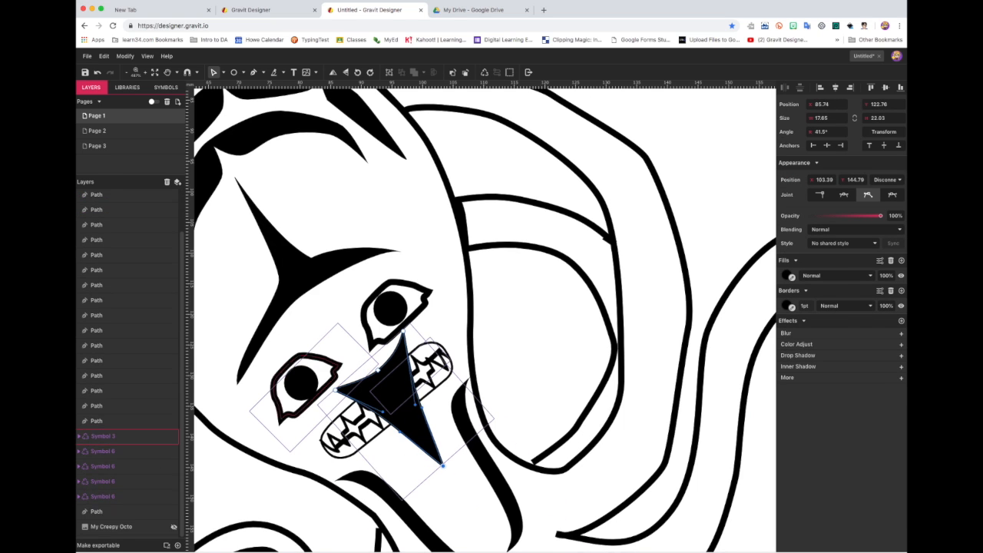
# Place the rounded-rectangle symbol at the base of the left tentacle, about 9 by 10 mm and rotated 55.2°, as a sucker
pyautogui.scroll(-10, 491, 354)
pyautogui.click(165, 87)
pyautogui.moveTo(157, 134); pyautogui.dragTo(438, 438)
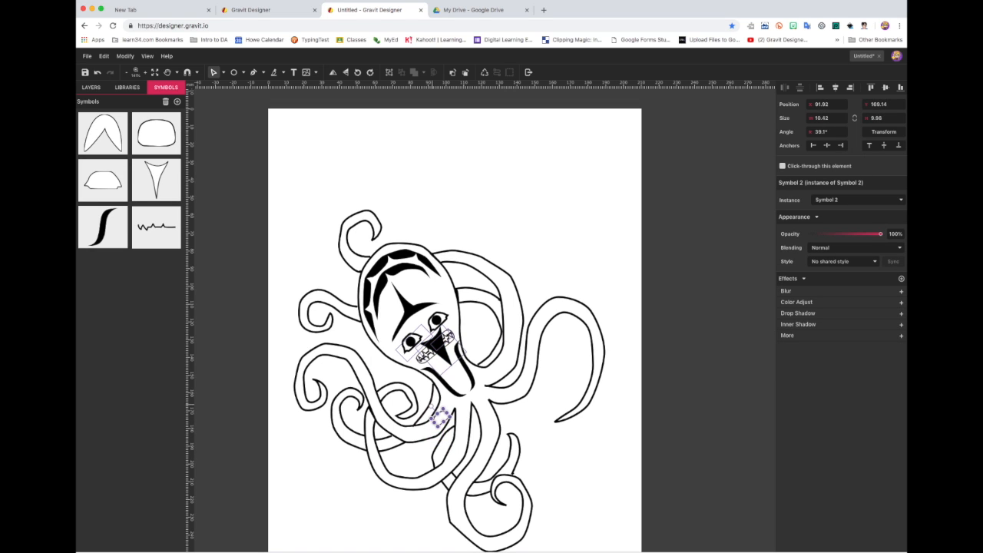
pyautogui.scroll(5, 410, 418)
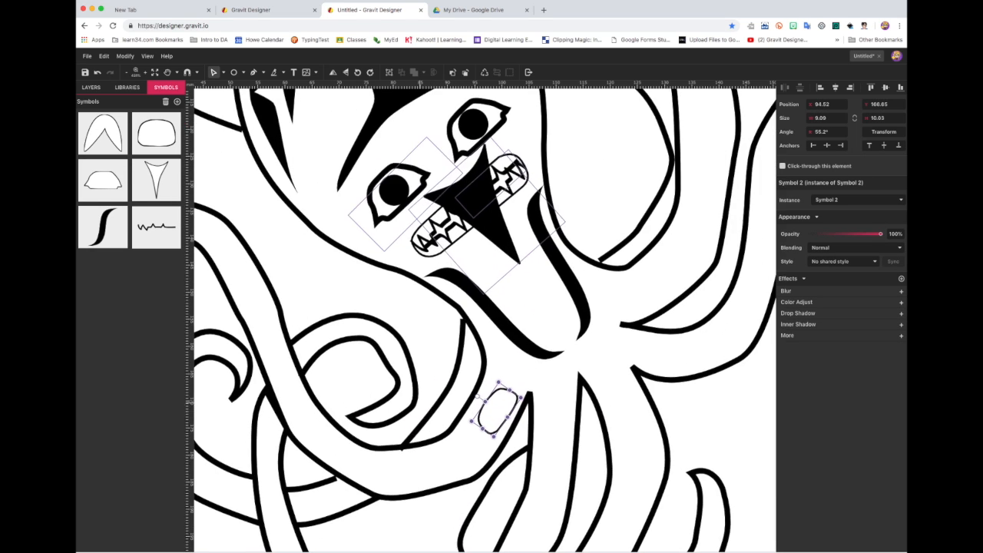
# Fill the sucker's shape with black, keeping it in place at the tentacle's base
pyautogui.keyDown('super'); pyautogui.click(498, 411); pyautogui.keyUp('super')
pyautogui.click(787, 256)
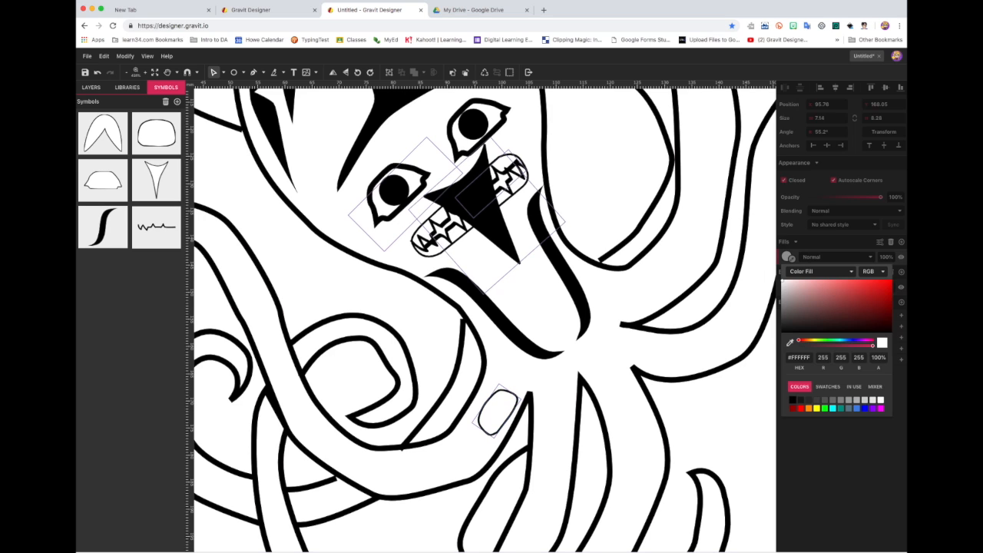
pyautogui.click(792, 399)
pyautogui.click(599, 383)
pyautogui.moveTo(498, 412); pyautogui.dragTo(463, 455)
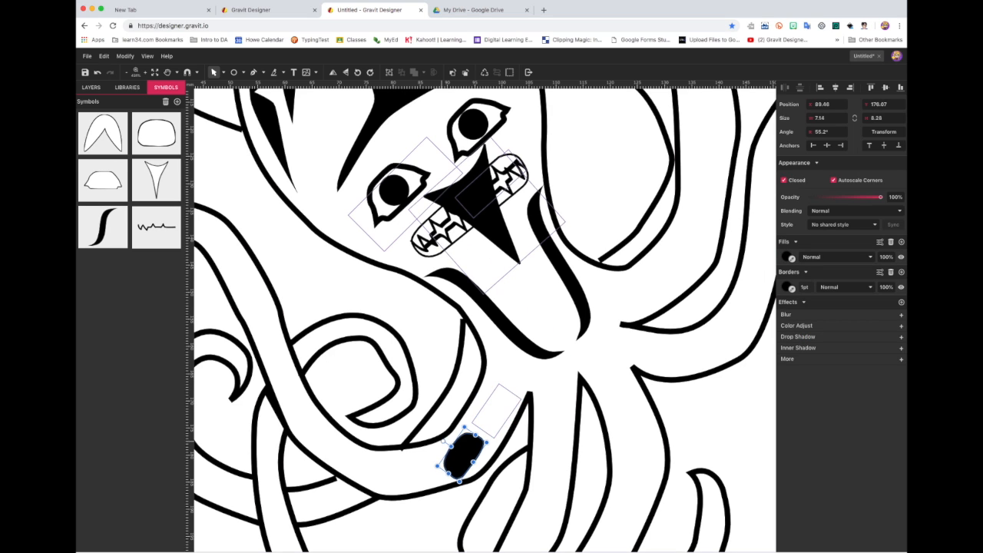
pyautogui.press('super+z')
# Duplicate the black sucker along the left tentacle up to its outer bend, shrinking and rotating the copies to follow the curve
pyautogui.moveTo(497, 411); pyautogui.dragTo(351, 461)
pyautogui.moveTo(351, 439); pyautogui.dragTo(330, 459)
pyautogui.moveTo(353, 460); pyautogui.dragTo(293, 397)
pyautogui.moveTo(310, 383); pyautogui.dragTo(313, 389)
pyautogui.moveTo(293, 399); pyautogui.dragTo(276, 357)
pyautogui.moveTo(294, 346); pyautogui.dragTo(363, 305)
pyautogui.press('space')
pyautogui.moveTo(367, 286); pyautogui.dragTo(327, 309)
pyautogui.click(337, 321)
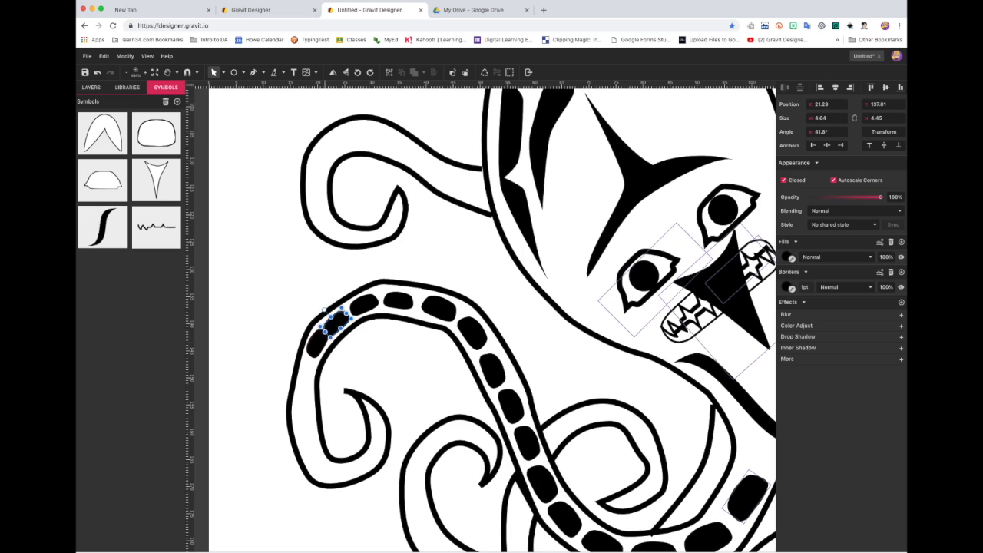
# Continue the row of ever smaller, rotated sucker copies down the outer bend and around the tentacle's curled end
pyautogui.moveTo(315, 349); pyautogui.dragTo(309, 447)
pyautogui.click(305, 411)
pyautogui.moveTo(306, 413); pyautogui.dragTo(323, 470)
pyautogui.click(308, 446)
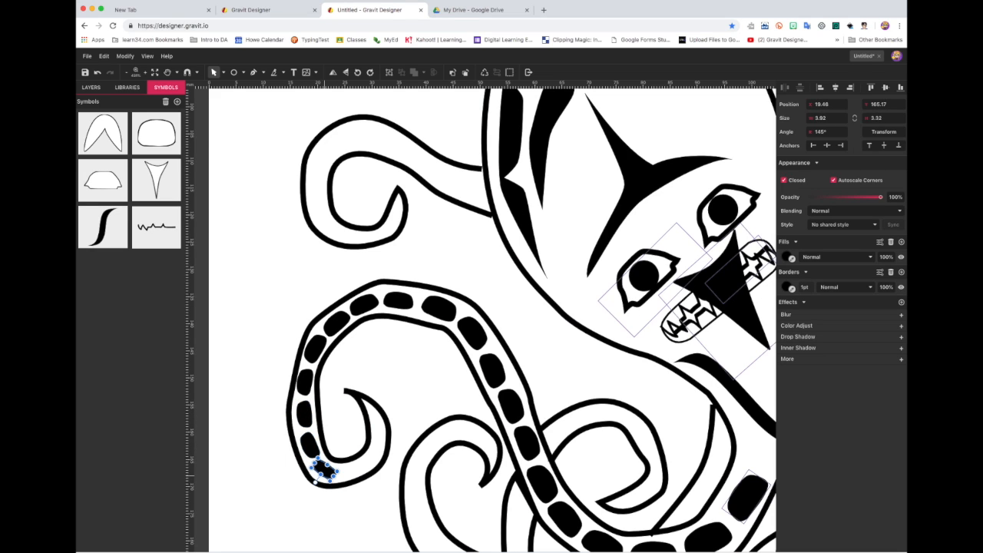
pyautogui.moveTo(349, 485); pyautogui.dragTo(355, 483)
pyautogui.click(393, 436)
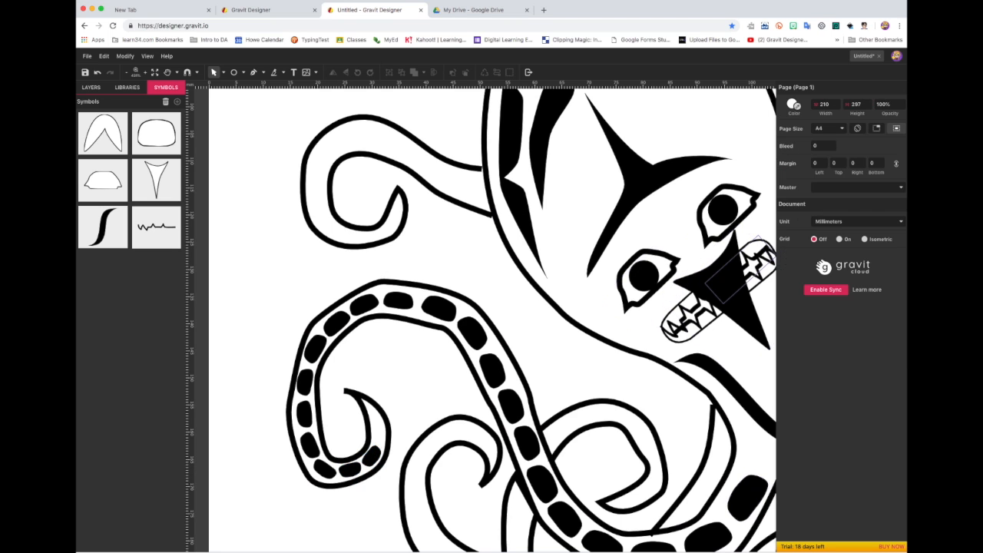
pyautogui.scroll(-5, 393, 436)
pyautogui.scroll(-3, 393, 435)
pyautogui.click(478, 261)
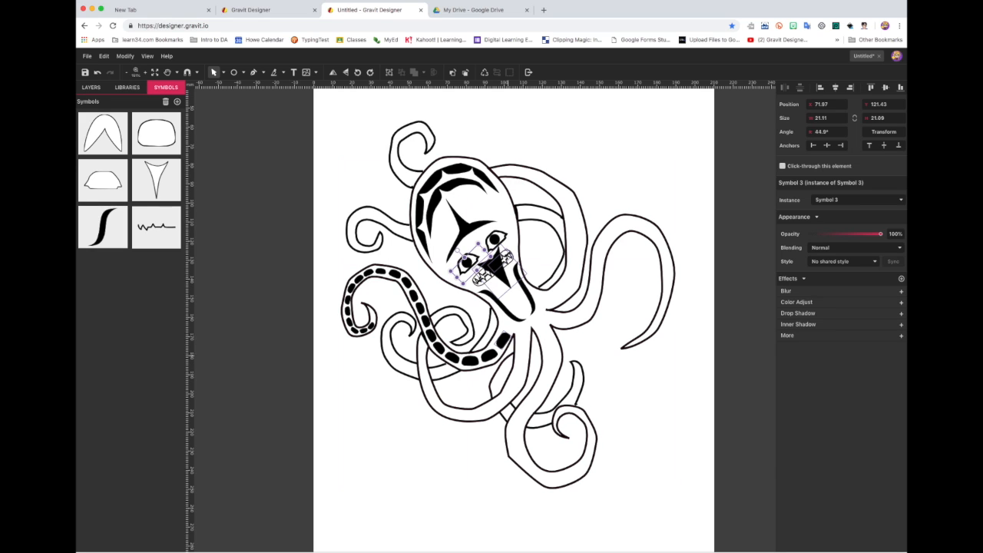
pyautogui.moveTo(477, 261); pyautogui.dragTo(475, 260)
pyautogui.press('super+z')
pyautogui.press('super+z')
pyautogui.press('super+z')
pyautogui.press('super+z')
pyautogui.press('super+z')
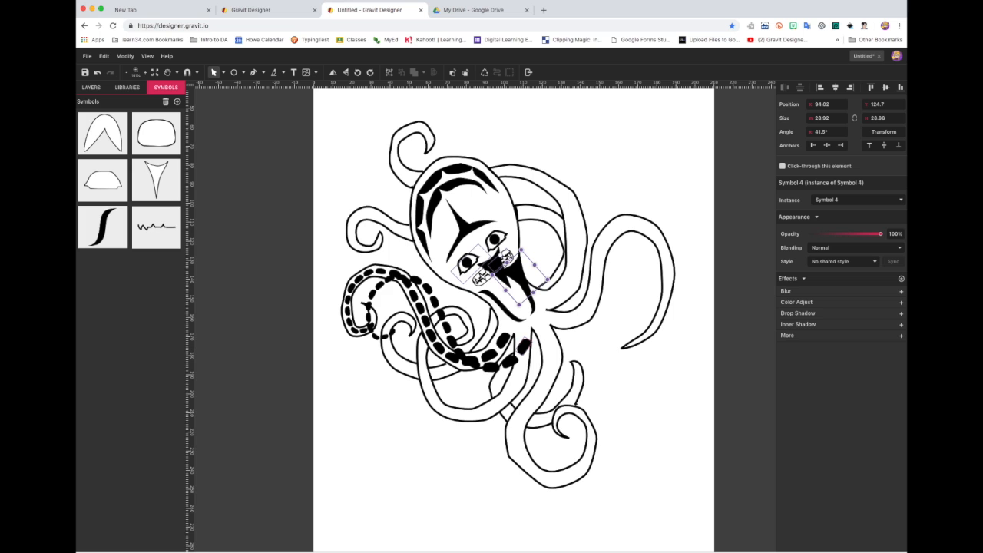
pyautogui.press('super+z')
# Search the layer list for the layers that hold the tentacle's suckers
pyautogui.click(481, 448)
pyautogui.click(92, 87)
pyautogui.click(504, 344)
pyautogui.click(466, 476)
pyautogui.click(79, 436)
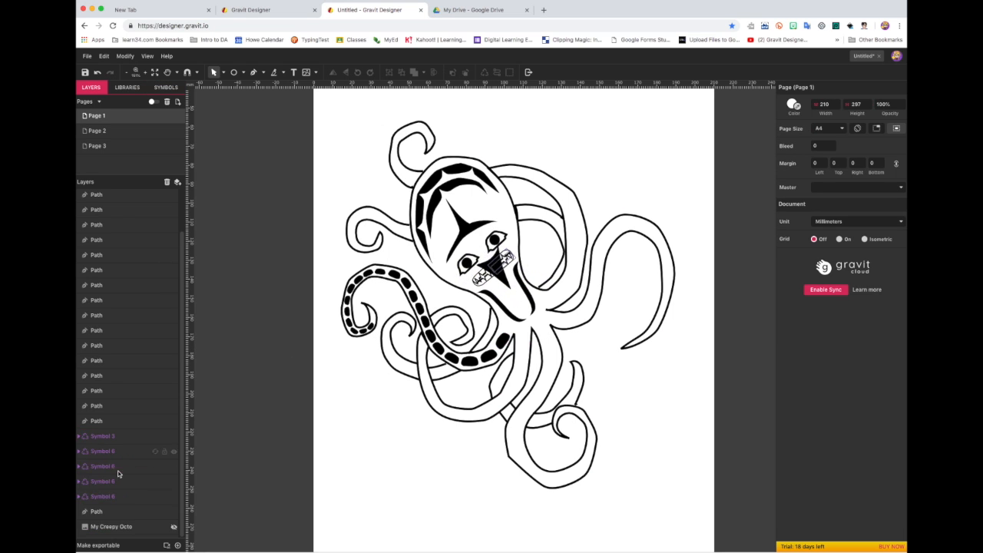
pyautogui.click(506, 336)
pyautogui.scroll(2, 158, 307)
pyautogui.click(139, 211)
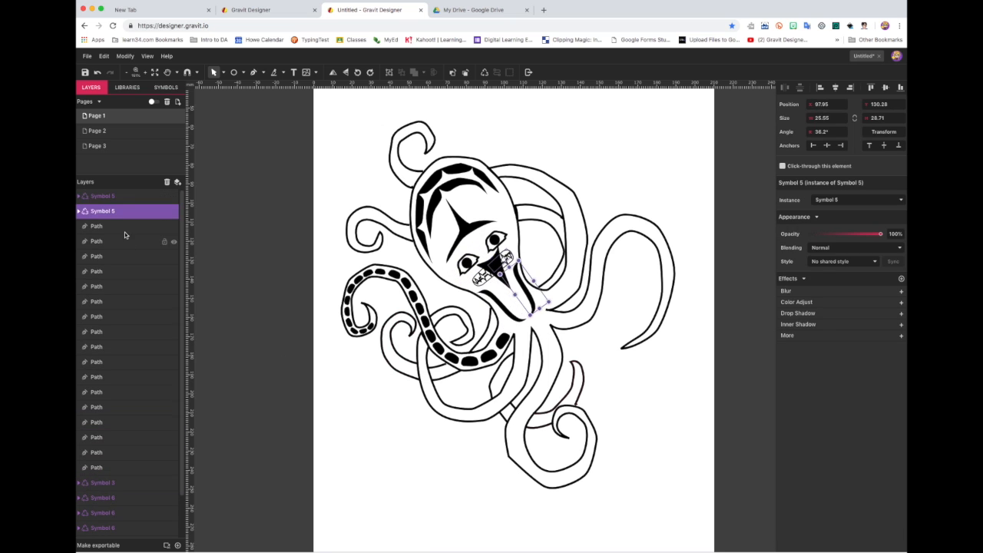
pyautogui.scroll(-2, 129, 241)
# Save the drawing to the cloud under the name Octopus
pyautogui.click(421, 374)
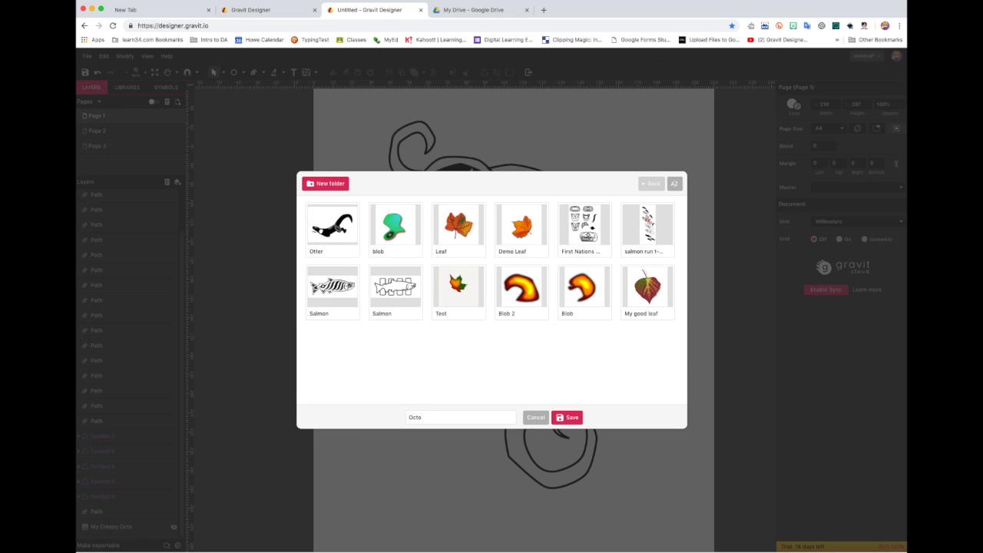
pyautogui.write('Octopus')
pyautogui.press('Return')
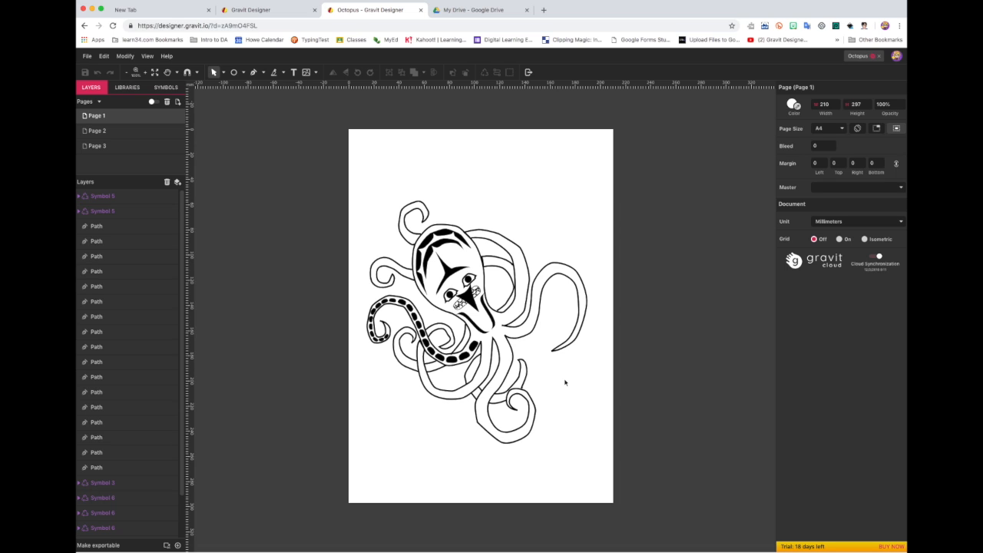
# Set the border of the octopus's main outline to 6 pt and save the drawing again
pyautogui.click(507, 311)
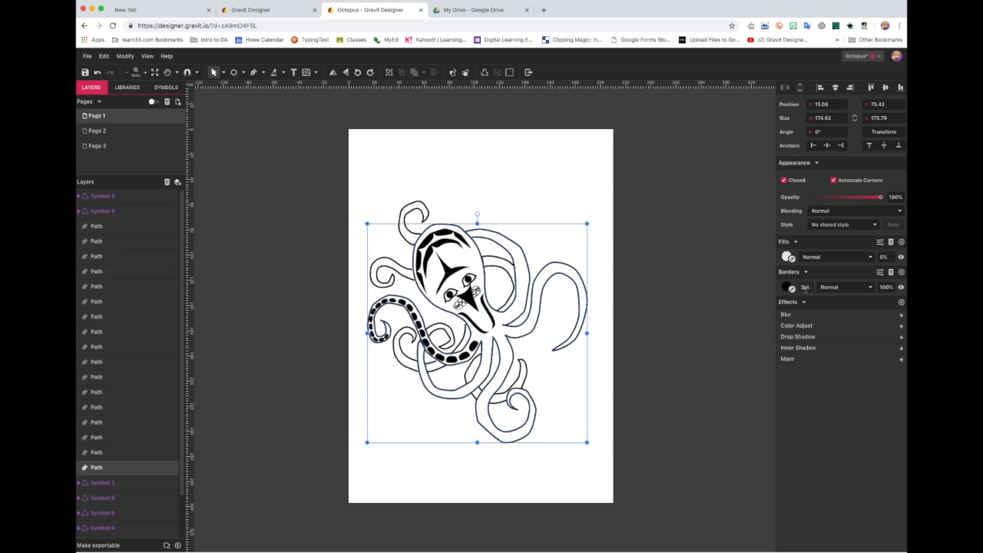
pyautogui.click(804, 287)
pyautogui.write('6')
pyautogui.press('Return')
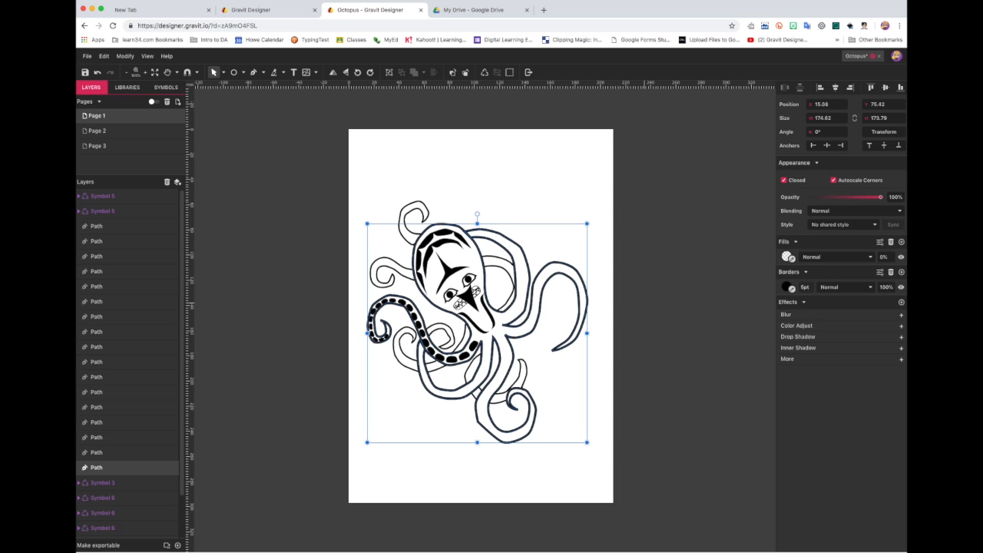
pyautogui.press('Escape')
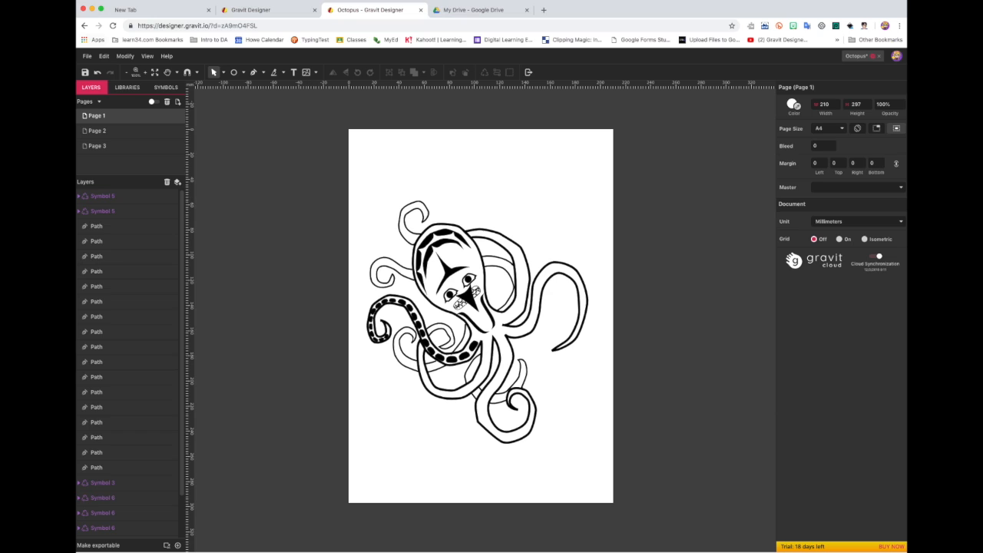
pyautogui.click(86, 72)
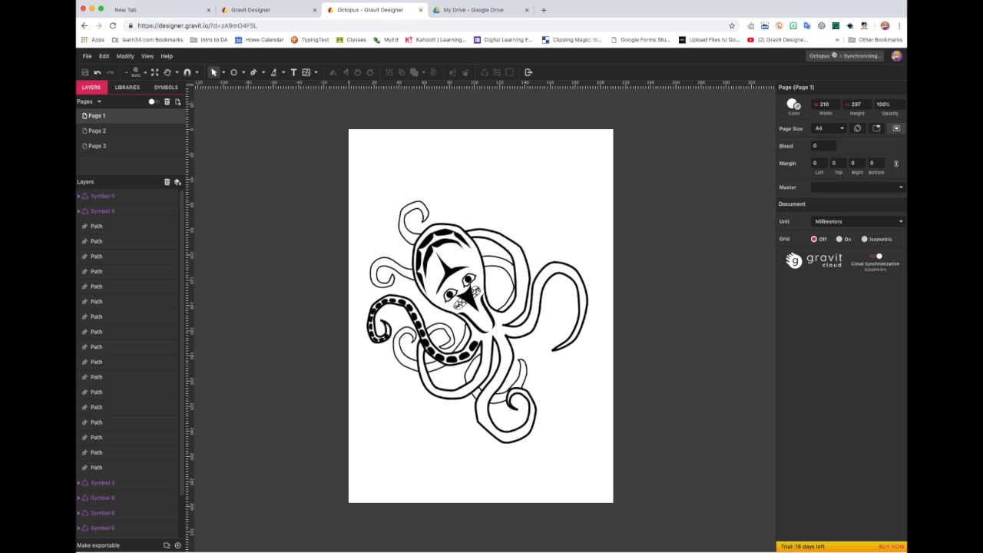